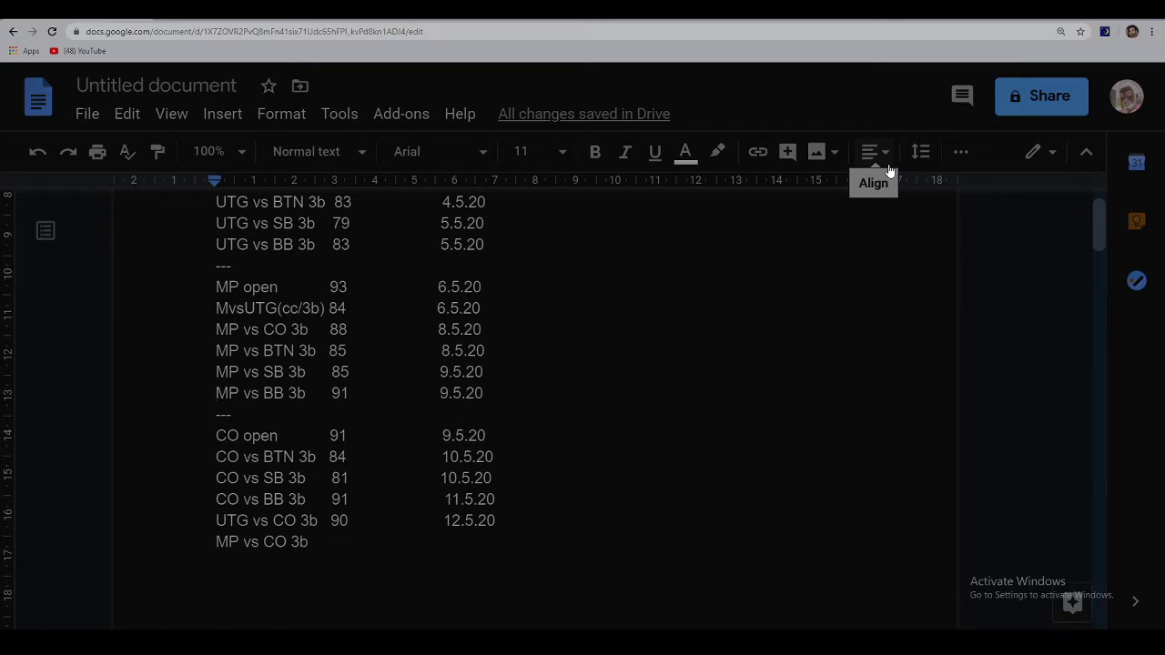
{"action": "key", "text": "Up"}
{"action": "key", "text": "Up"}
{"action": "key", "text": "Up"}
{"action": "key", "text": "Up"}
{"action": "key", "text": "Up"}
Step: Switch to the Run It Once Vision page and set board practice to Custom (beta)
{"action": "left_click", "coordinate": [254, 20]}
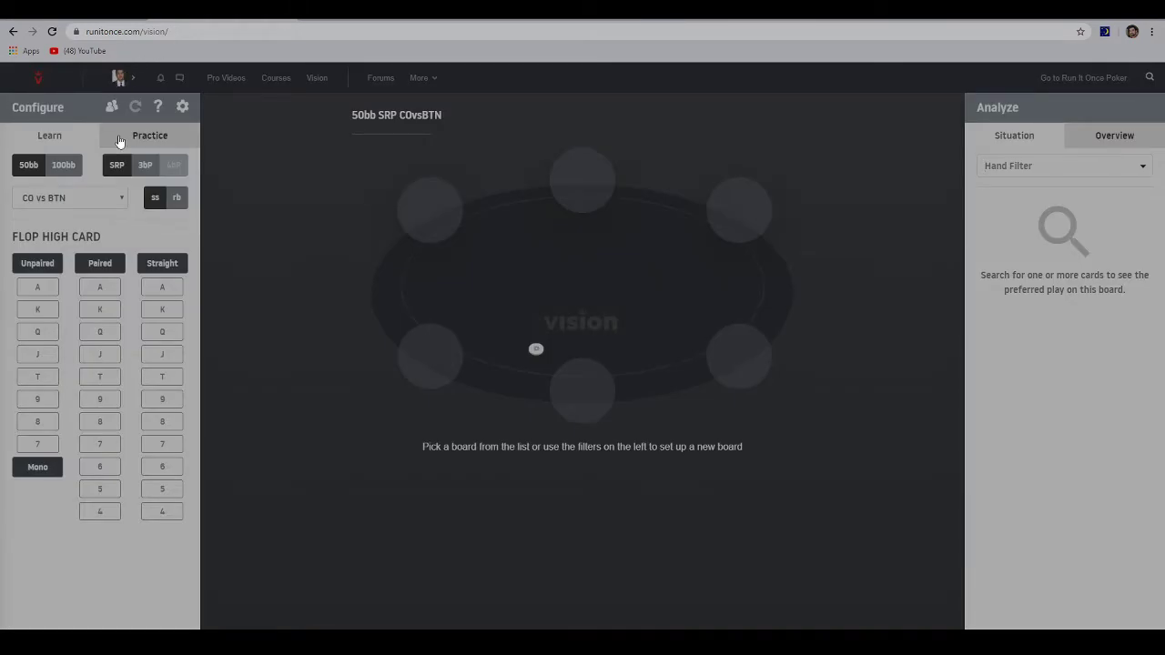
{"action": "left_click", "coordinate": [155, 134]}
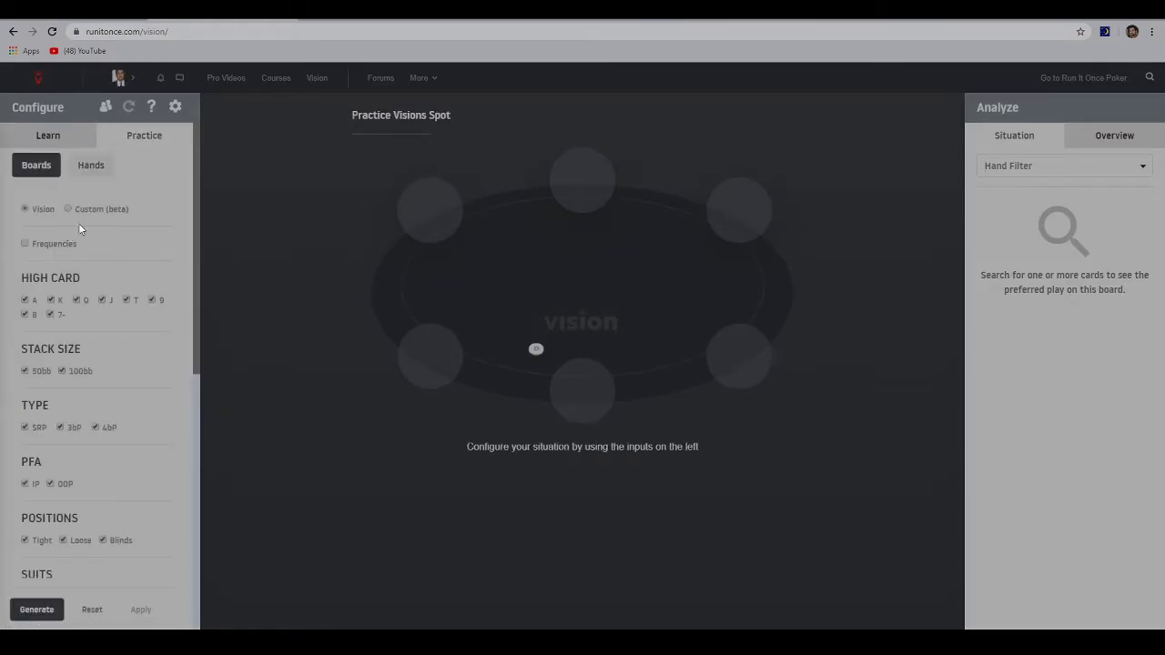
{"action": "left_click", "coordinate": [94, 212]}
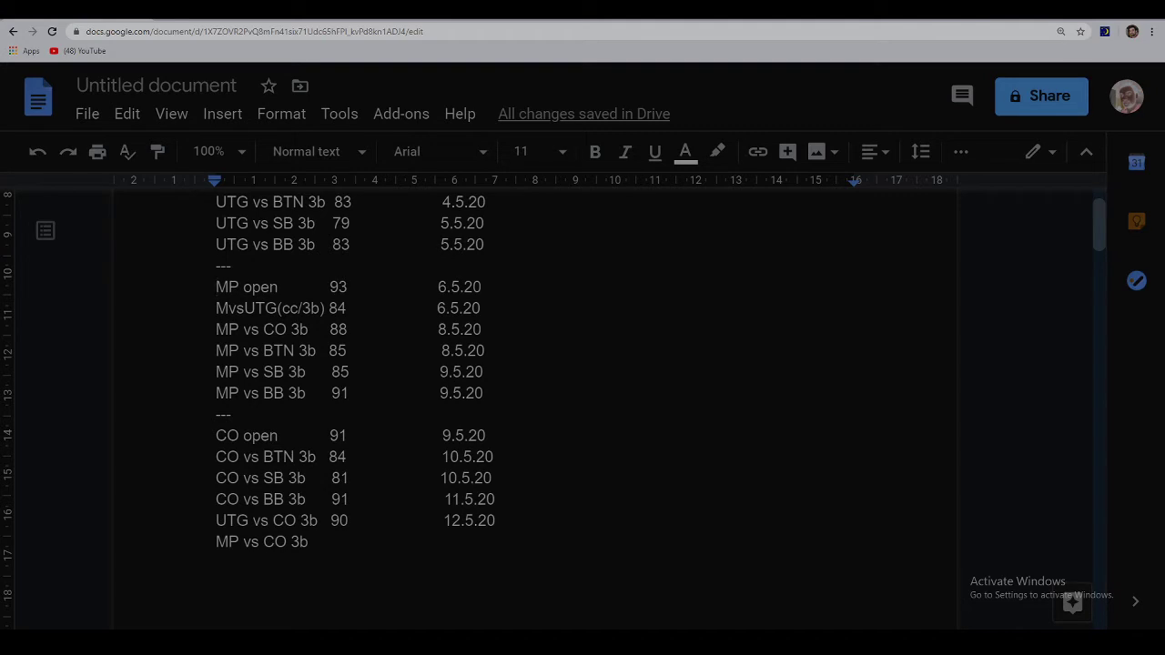
{"action": "left_click", "coordinate": [238, 23]}
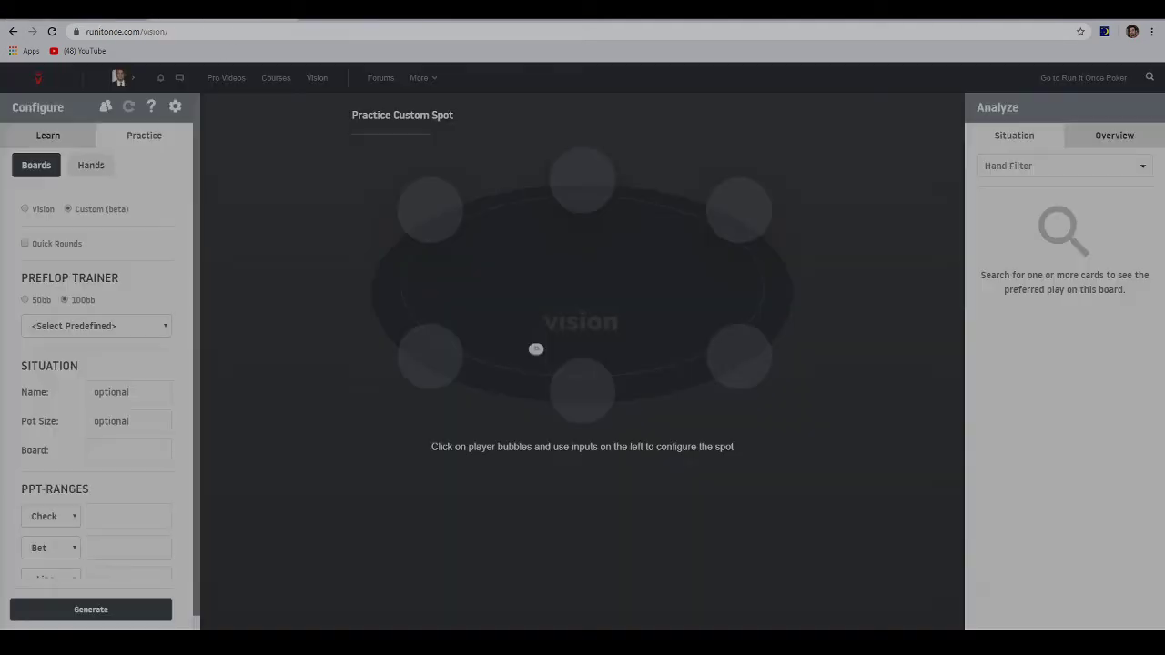
Step: Examine the predefined preflop trainer situations, from RFI and CC/3bet through the squeeze groups to vs 4bet
{"action": "left_click", "coordinate": [114, 328]}
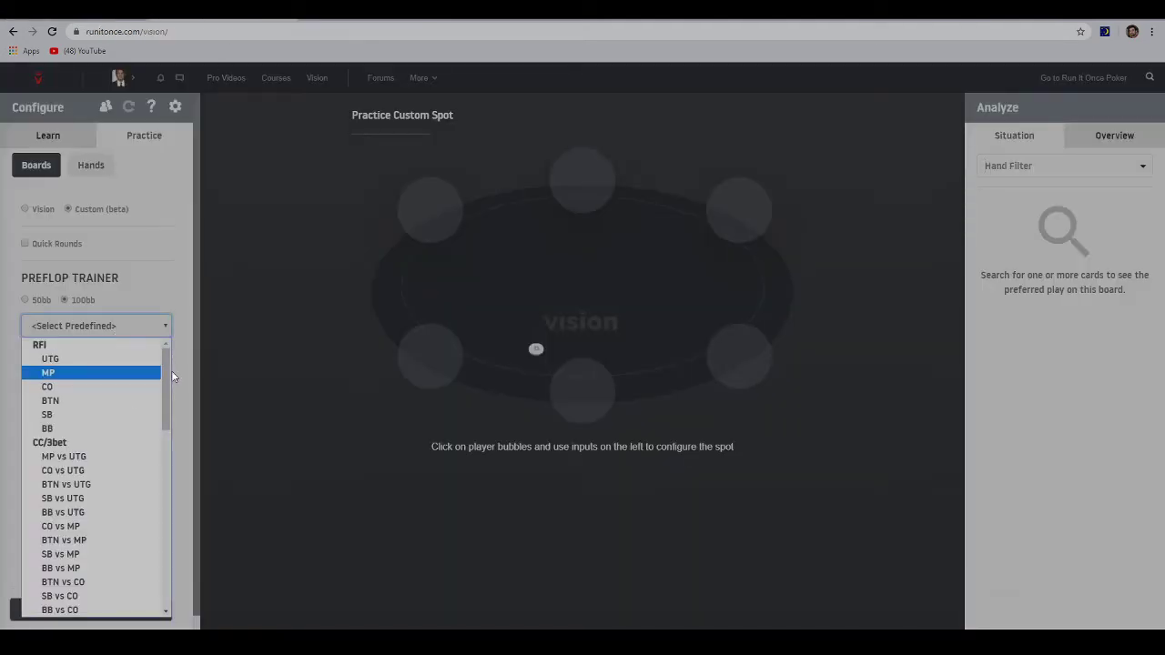
{"action": "left_click_drag", "start_coordinate": [163, 366], "coordinate": [155, 340]}
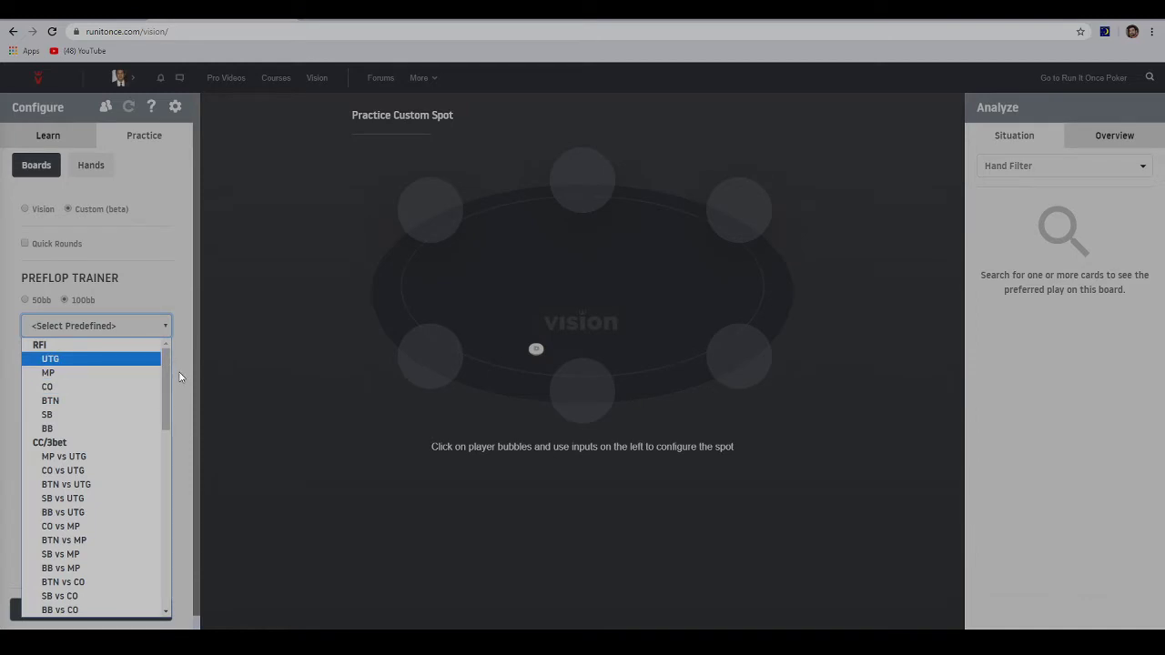
{"action": "left_click_drag", "start_coordinate": [166, 378], "coordinate": [167, 378]}
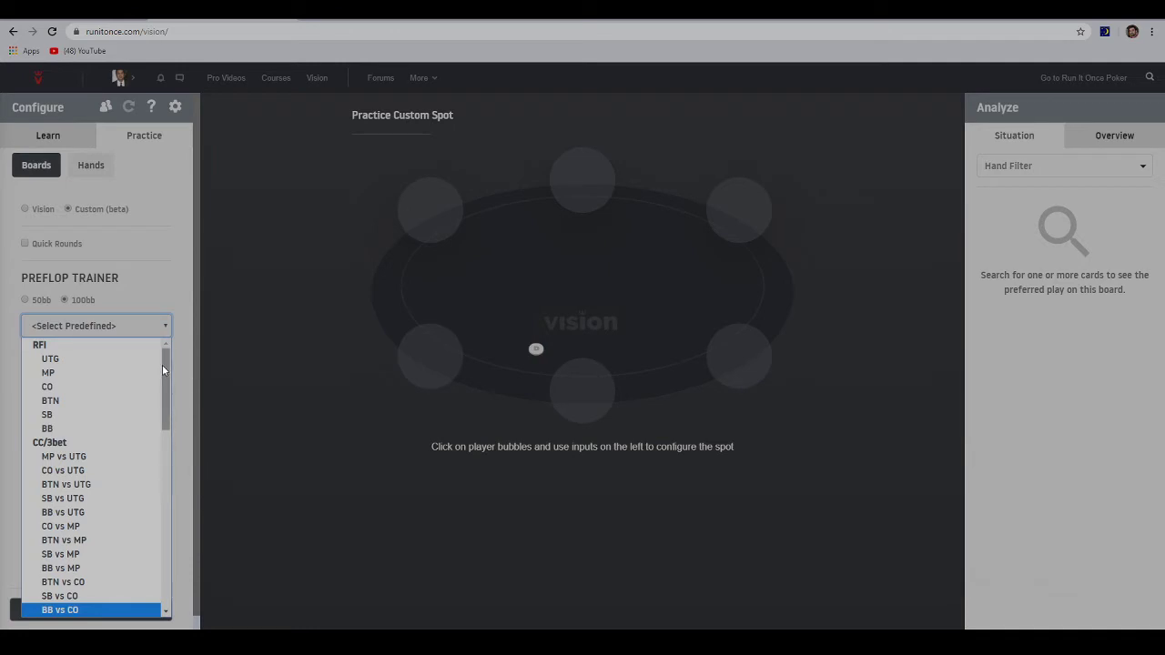
{"action": "scroll", "coordinate": [163, 367], "scroll_direction": "down", "scroll_amount": 2}
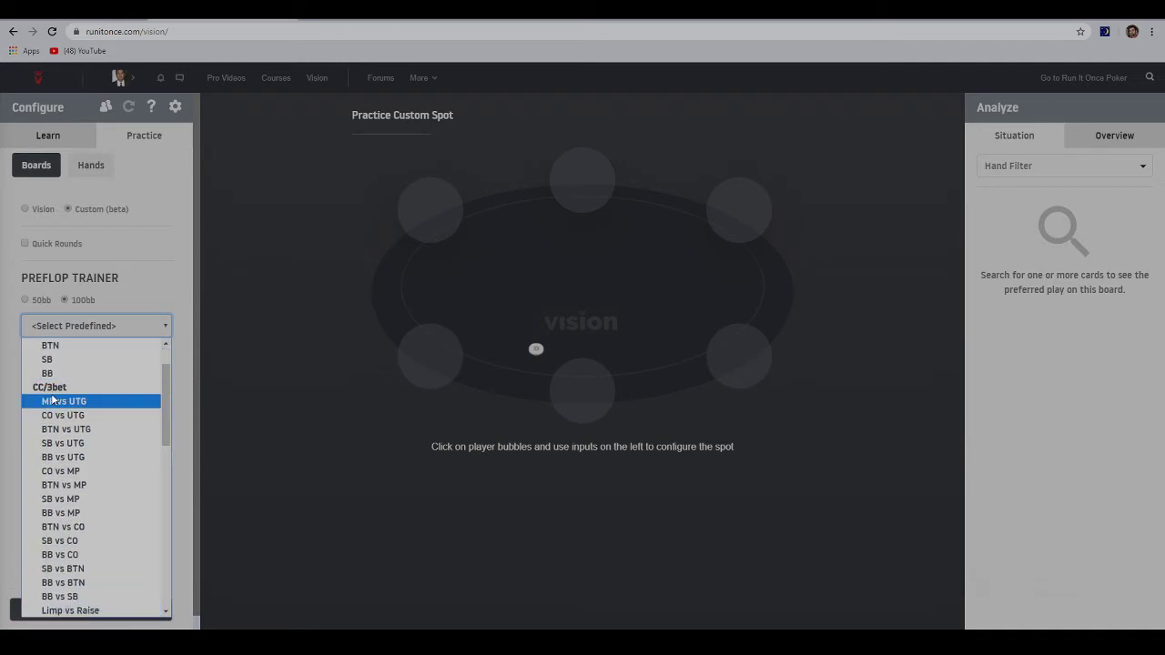
{"action": "left_click_drag", "start_coordinate": [166, 404], "coordinate": [166, 419]}
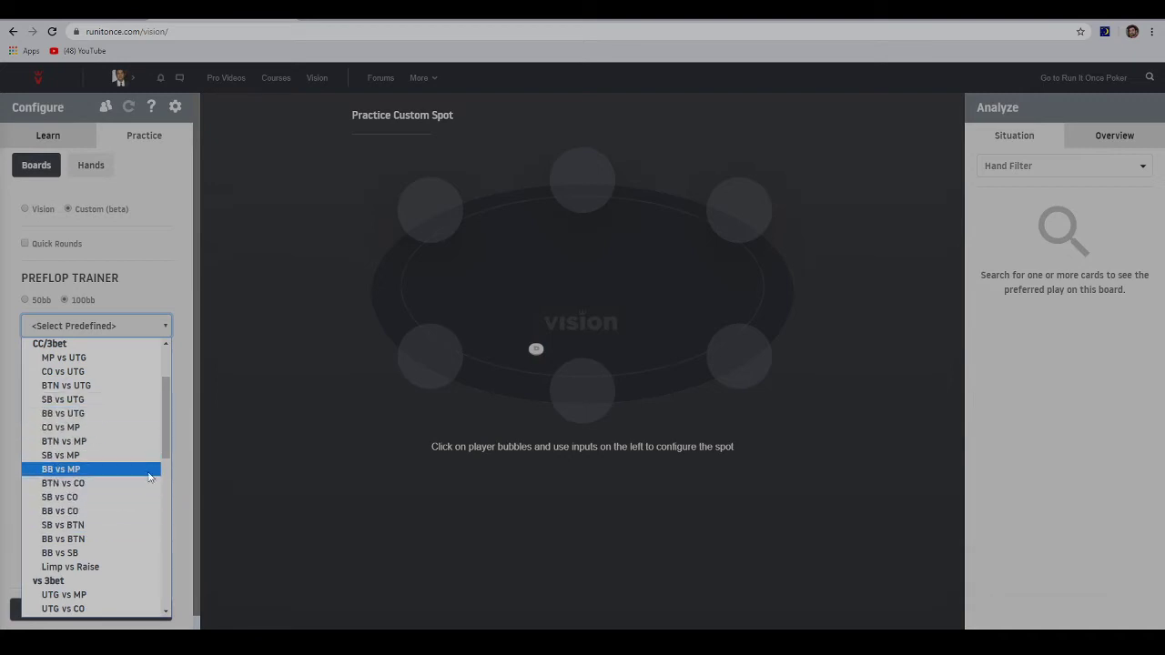
{"action": "left_click_drag", "start_coordinate": [166, 441], "coordinate": [159, 499]}
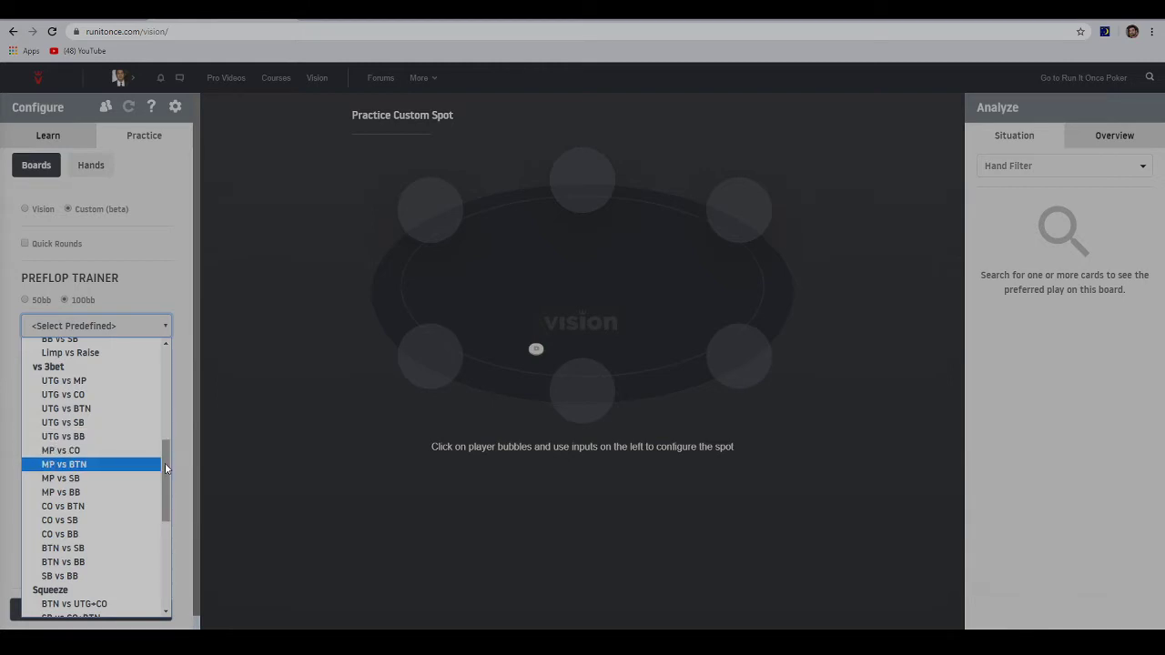
{"action": "left_click_drag", "start_coordinate": [165, 462], "coordinate": [162, 510]}
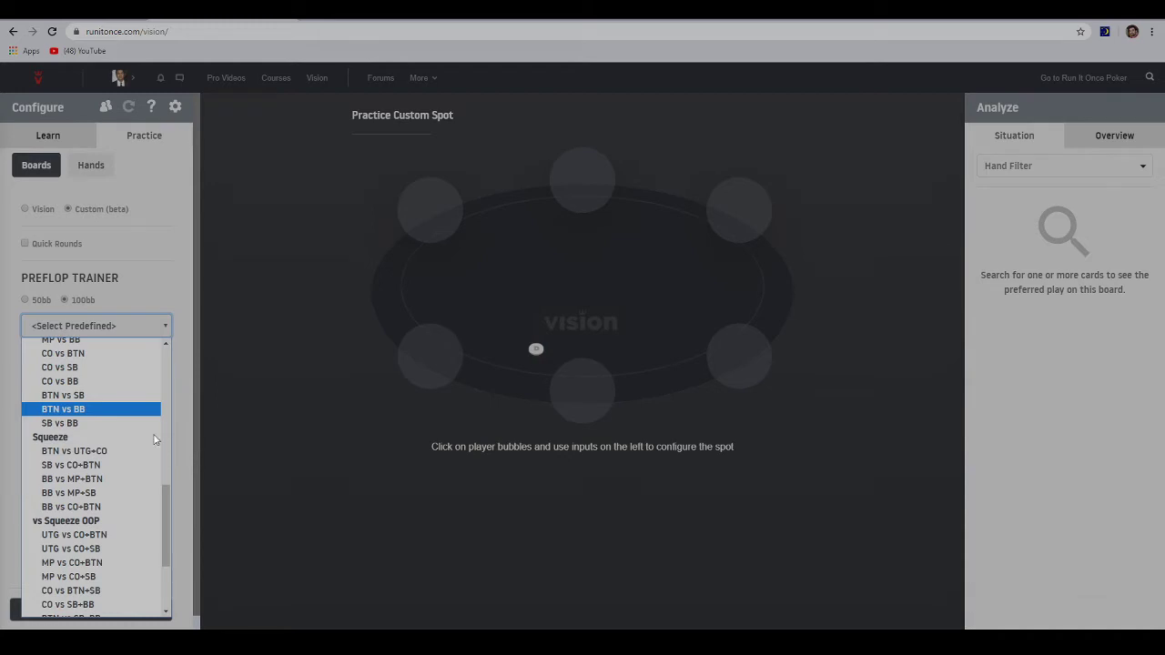
{"action": "left_click_drag", "start_coordinate": [168, 516], "coordinate": [166, 565]}
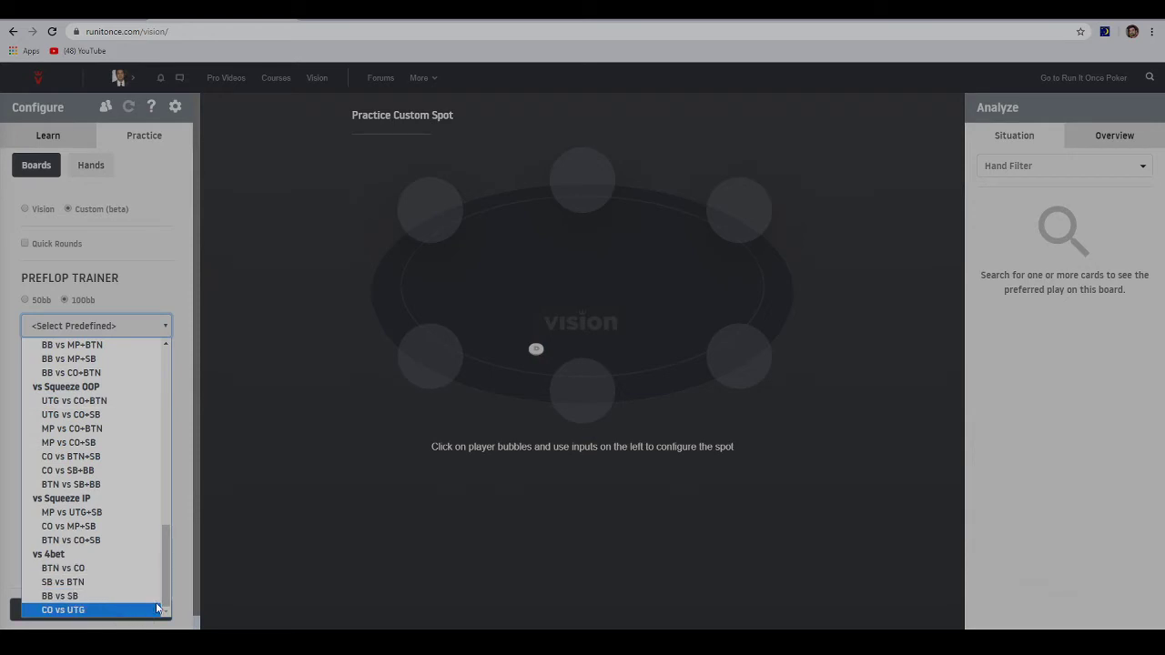
{"action": "left_click_drag", "start_coordinate": [164, 569], "coordinate": [182, 251]}
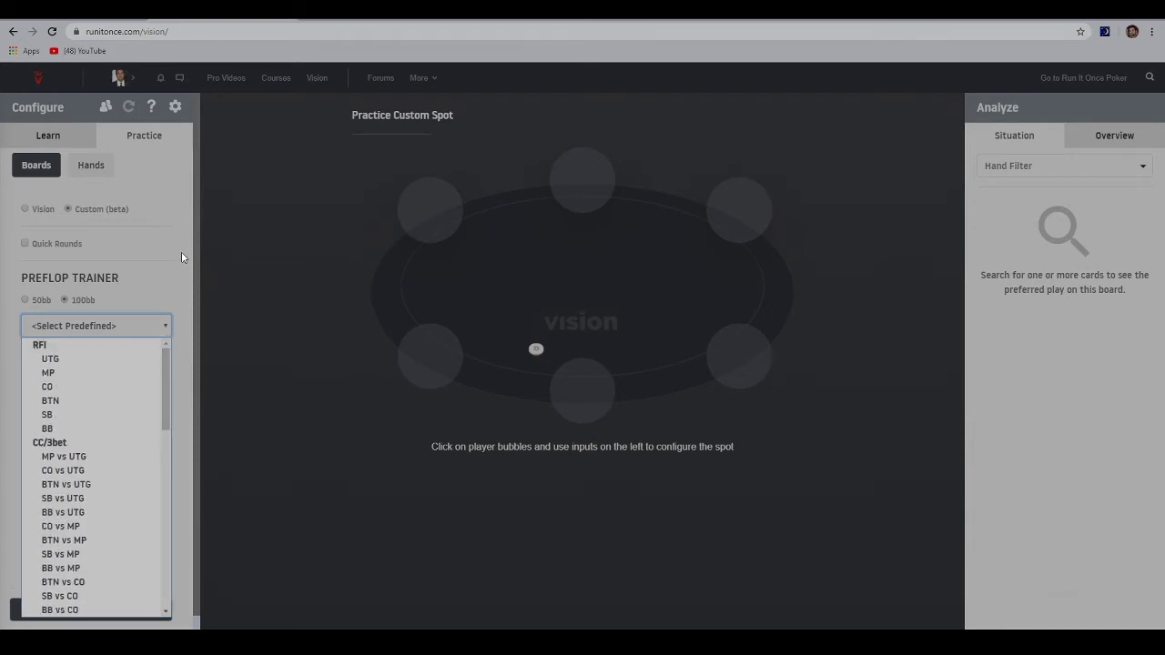
Step: Generate the 100bb CO RFI practice spot and place the Score Counter window over the configuration area
{"action": "left_click", "coordinate": [97, 390]}
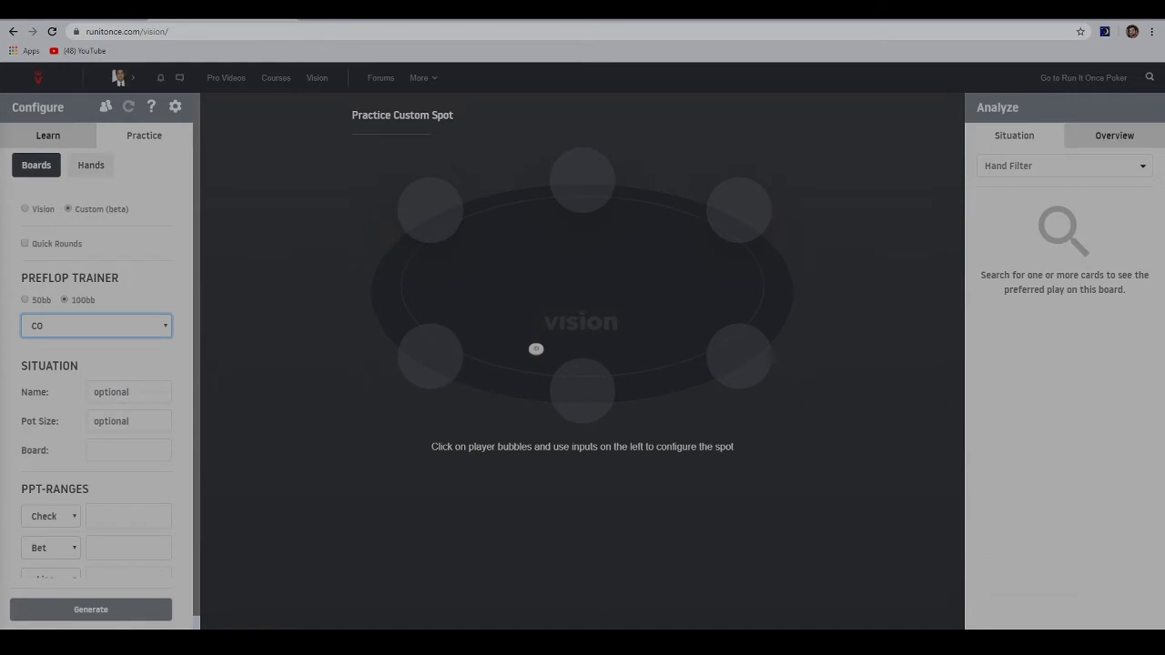
{"action": "key", "text": "alt+Tab"}
{"action": "left_click_drag", "start_coordinate": [124, 421], "coordinate": [84, 129]}
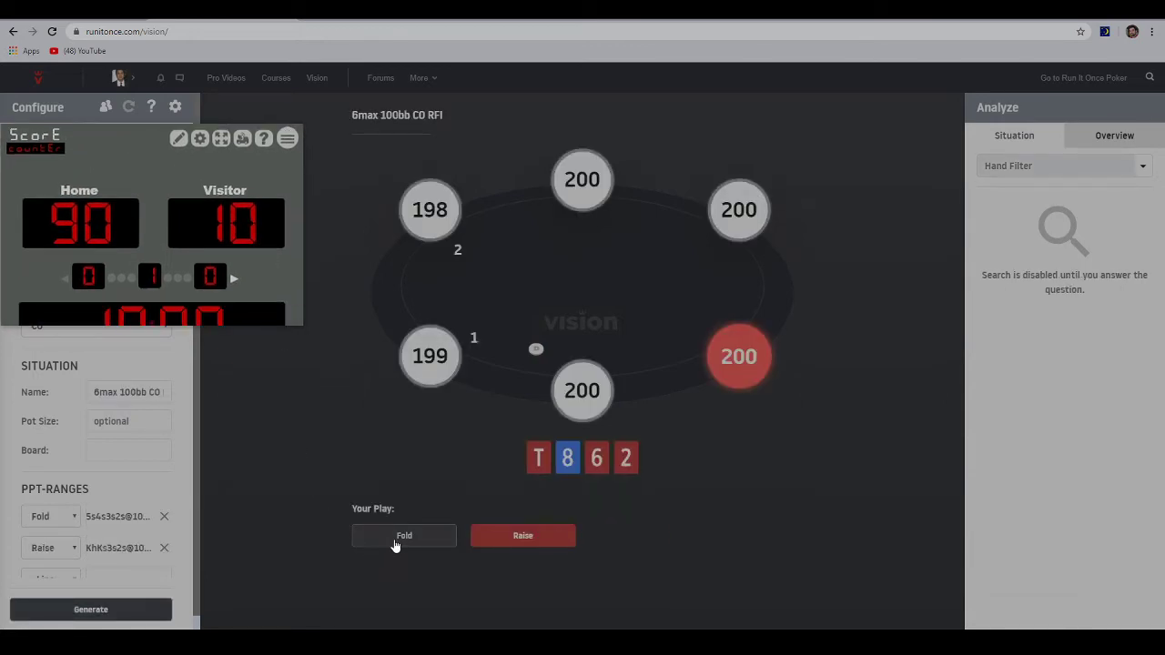
Step: Reset both the Home and Visitor scores in the Score Counter to 0
{"action": "left_click", "coordinate": [113, 244]}
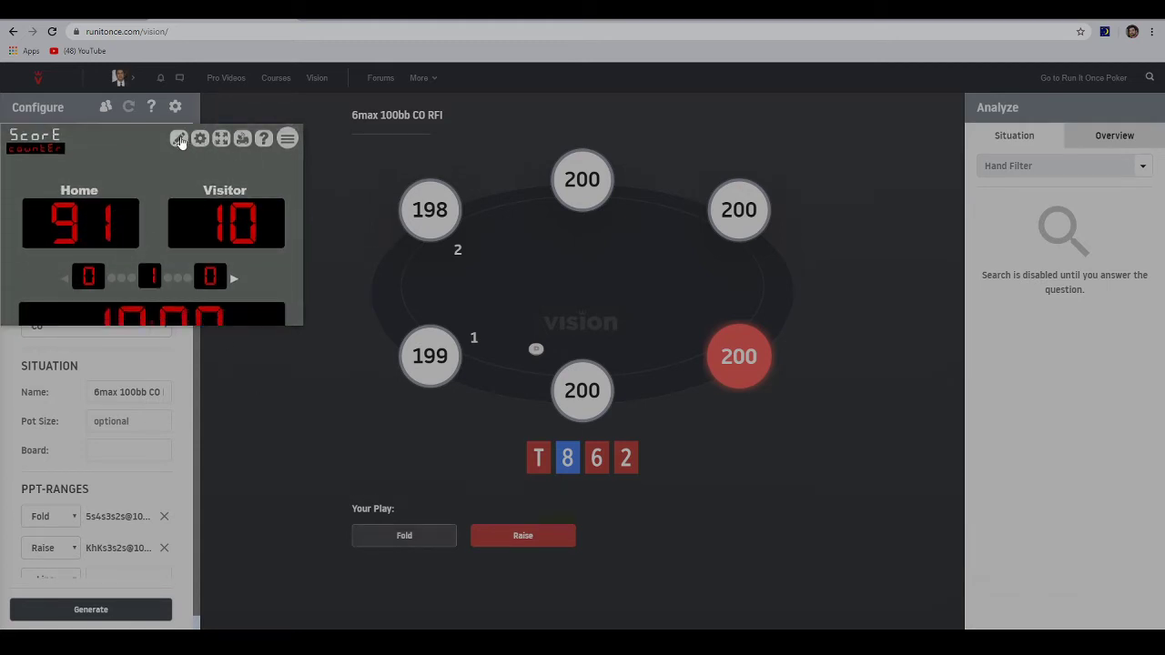
{"action": "double_click", "coordinate": [141, 221]}
{"action": "type", "text": "0"}
{"action": "double_click", "coordinate": [228, 223]}
{"action": "type", "text": "0"}
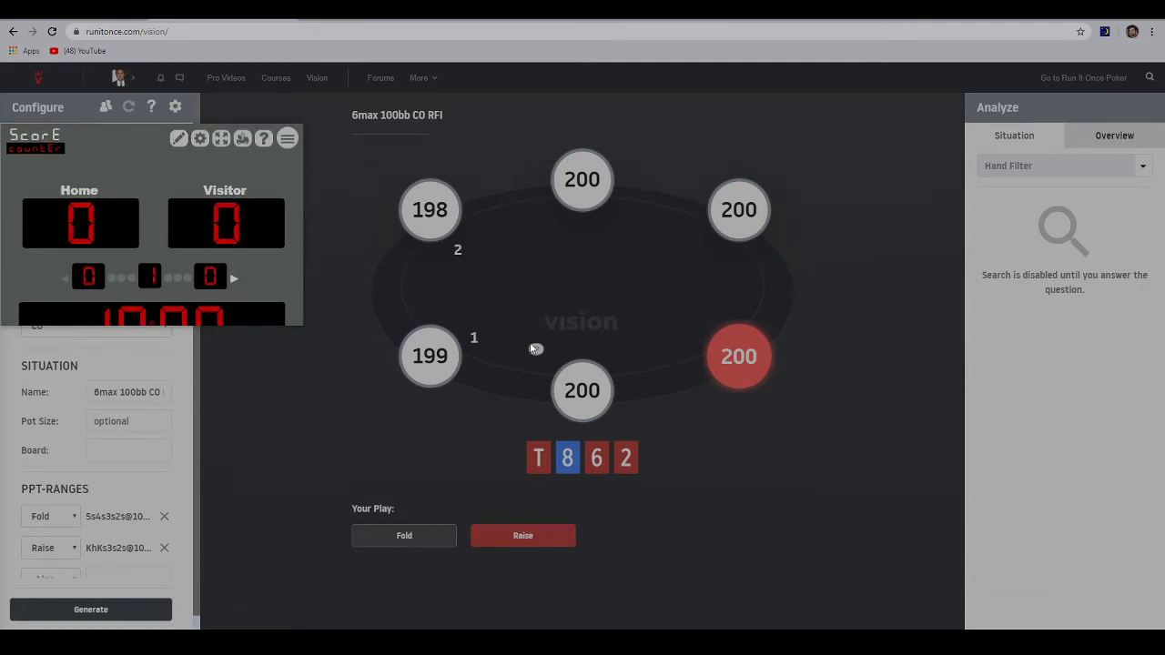
Step: Fold the T862 hand and raise the AK73 hand, adding one point to the Home score for each
{"action": "left_click", "coordinate": [406, 536]}
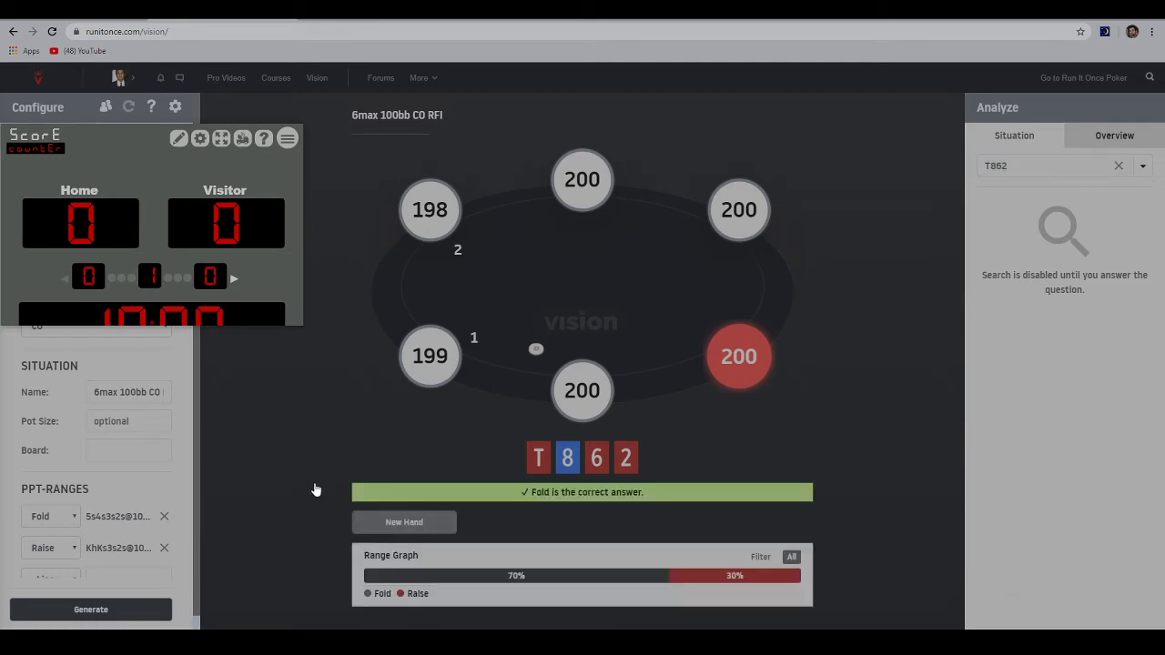
{"action": "left_click", "coordinate": [68, 264]}
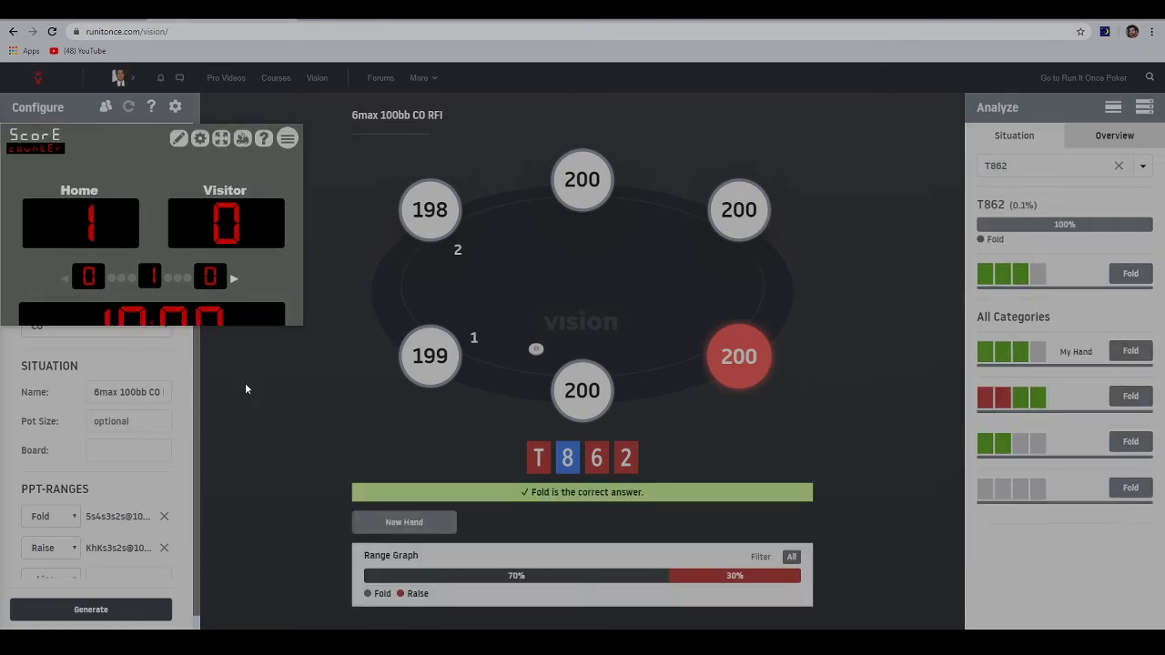
{"action": "left_click", "coordinate": [396, 526]}
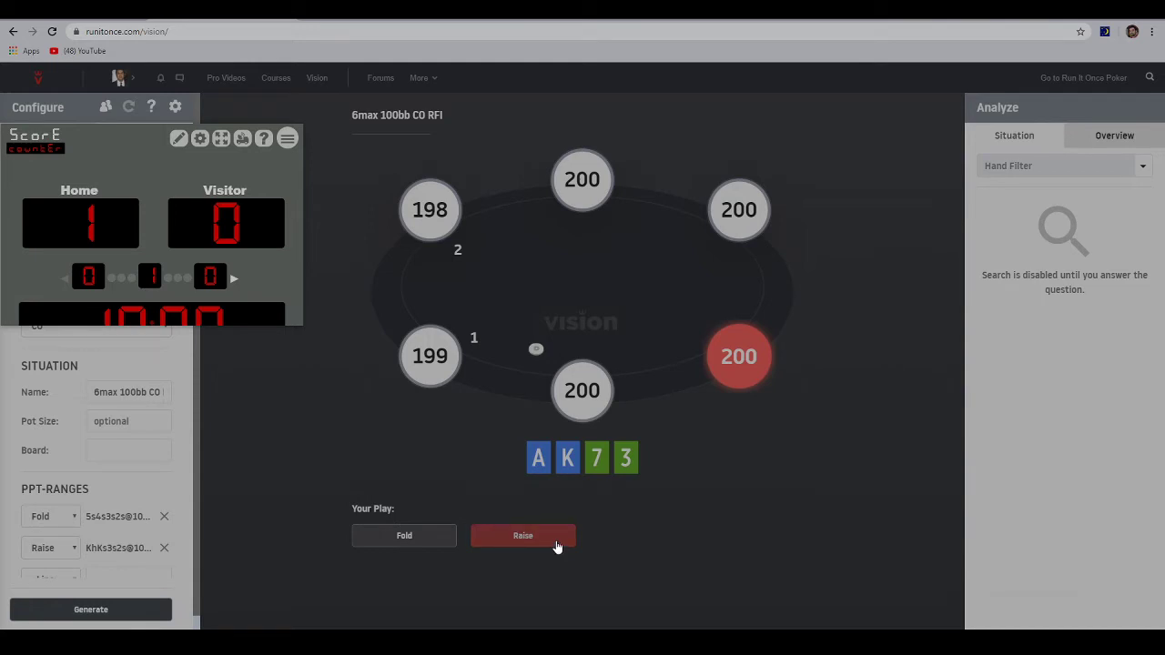
{"action": "left_click", "coordinate": [557, 544]}
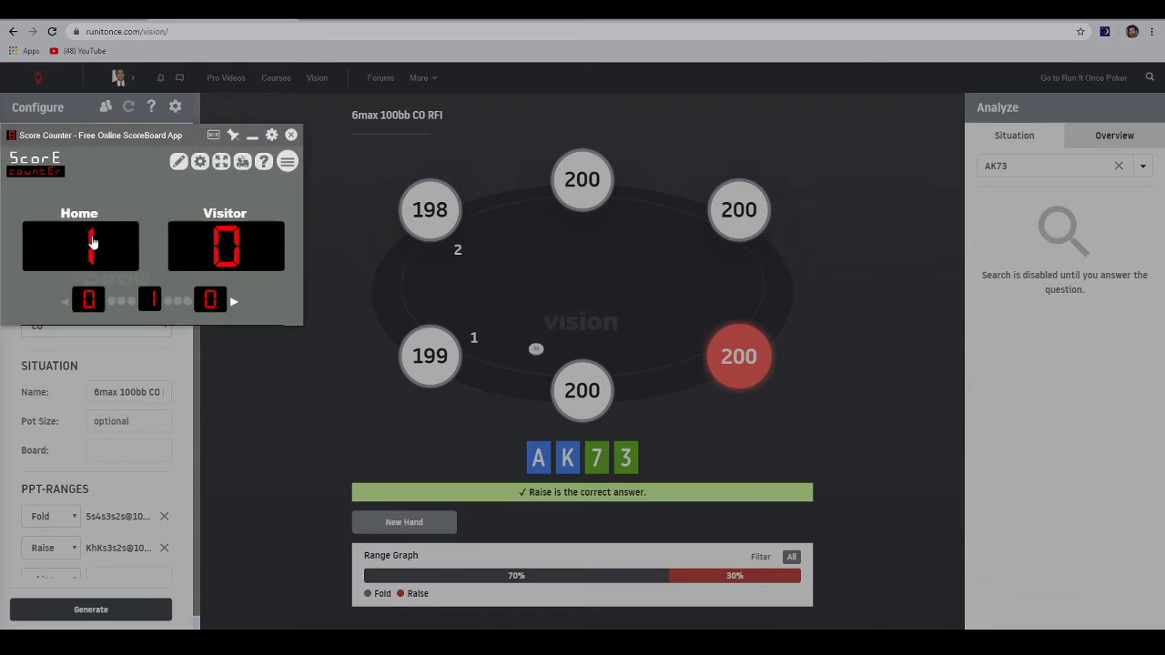
{"action": "left_click", "coordinate": [92, 241]}
{"action": "left_click", "coordinate": [404, 525]}
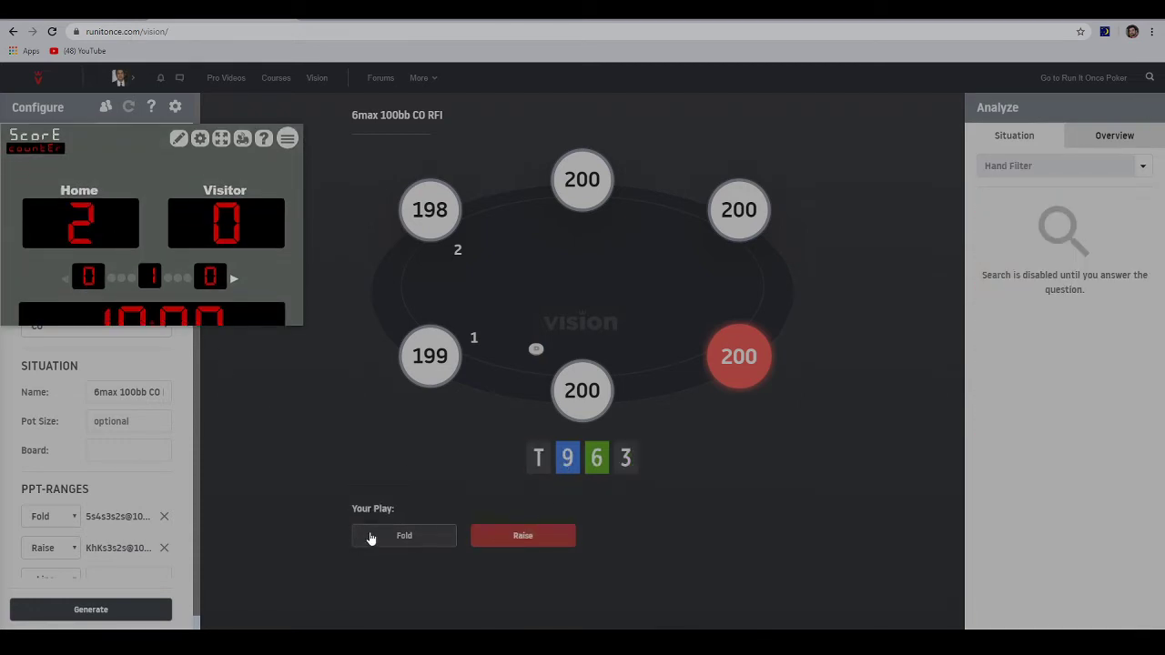
Step: Fold the T963 and A633 hands, adding one point to the Home score for each
{"action": "left_click", "coordinate": [371, 538]}
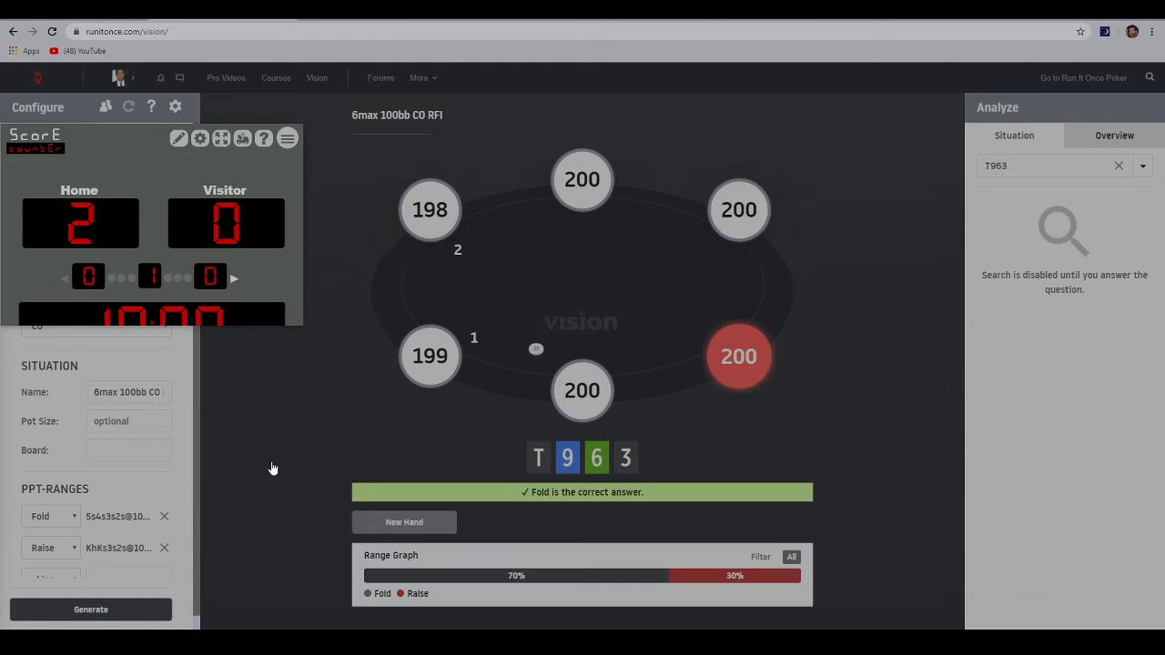
{"action": "left_click", "coordinate": [109, 240]}
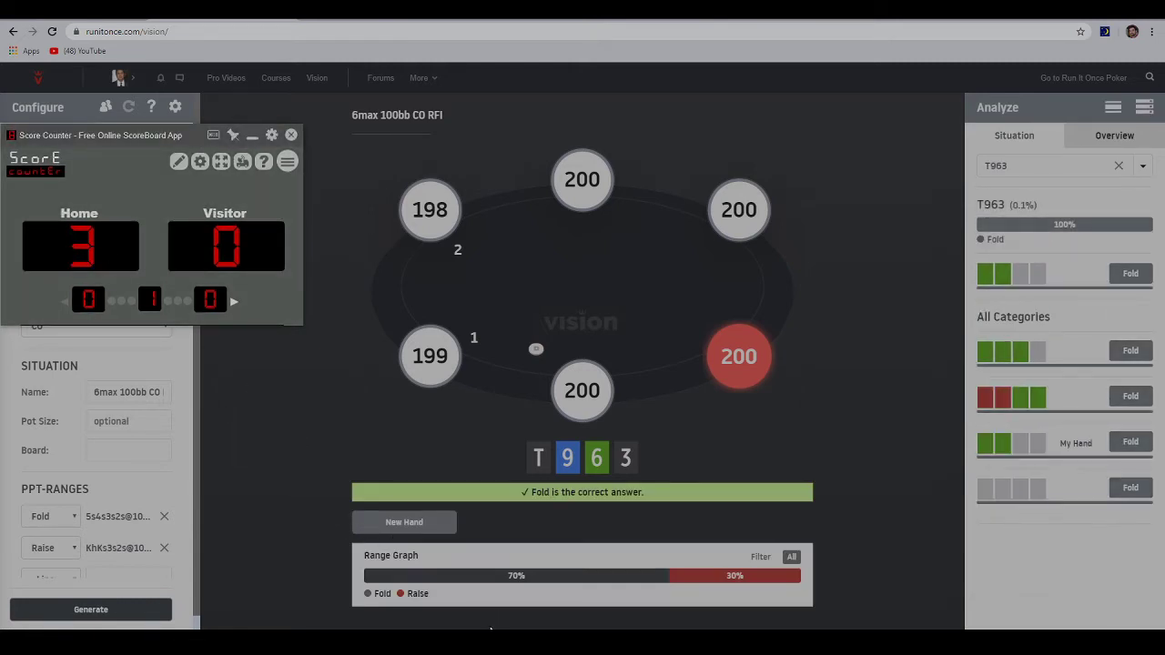
{"action": "left_click", "coordinate": [410, 520]}
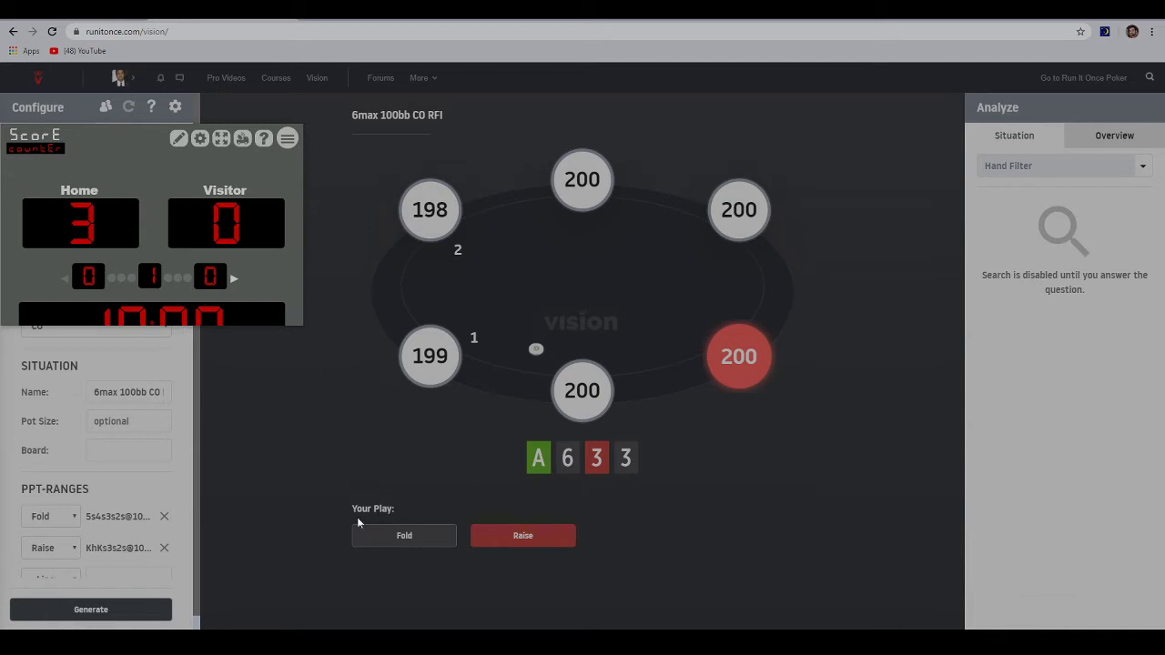
{"action": "left_click", "coordinate": [386, 536]}
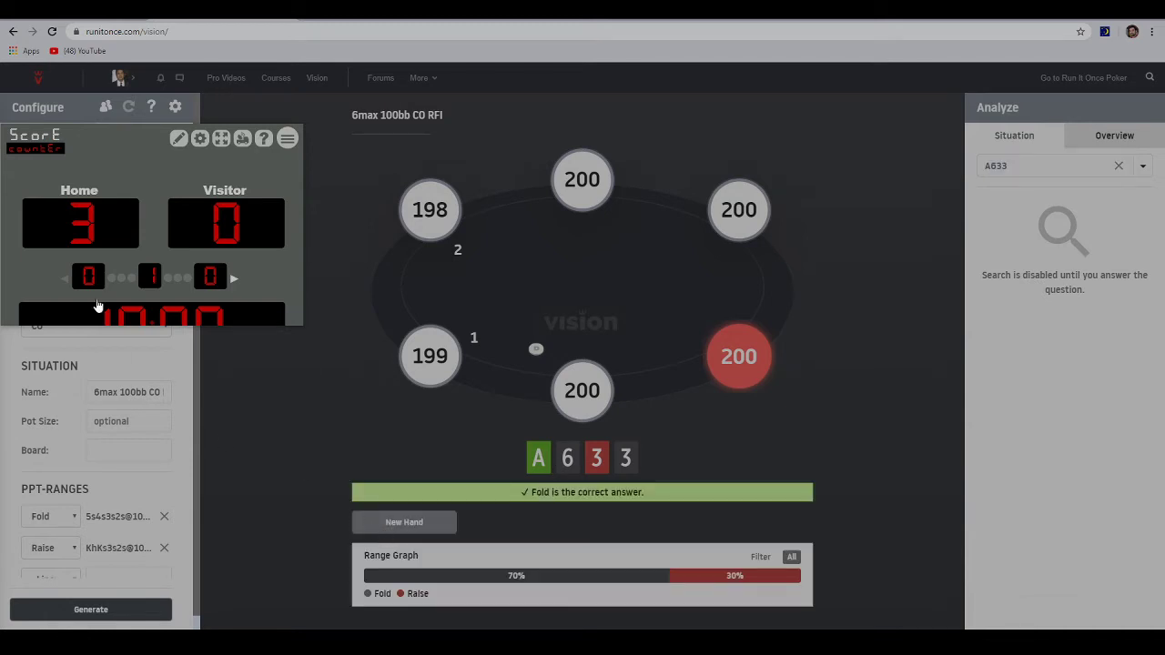
{"action": "left_click", "coordinate": [67, 243]}
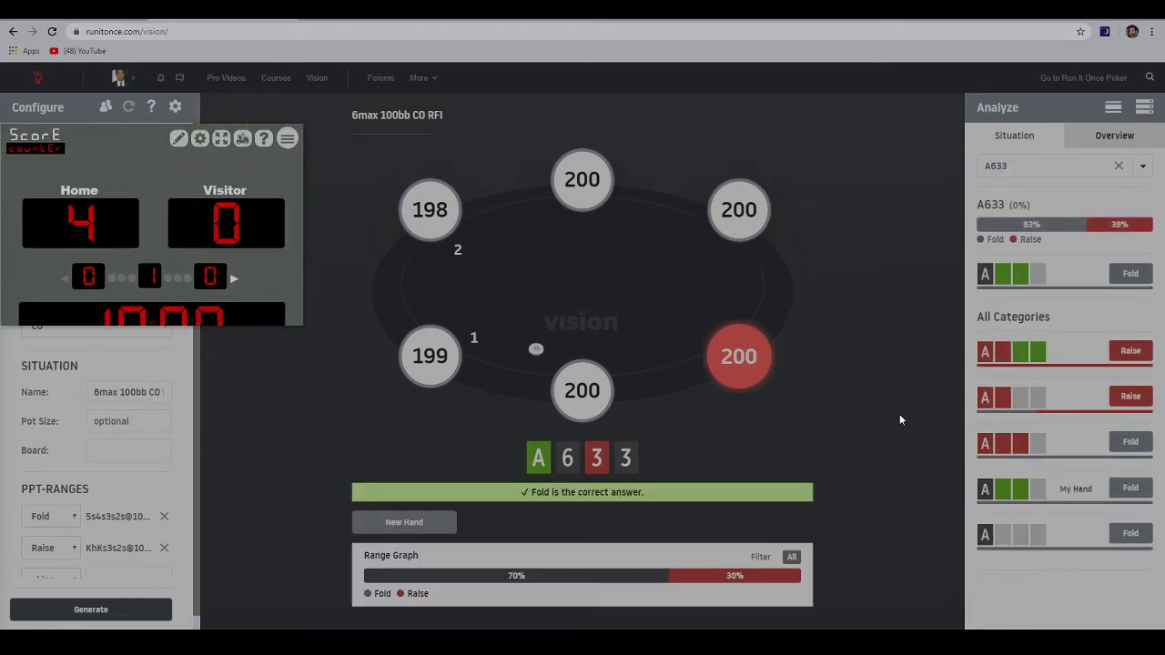
Step: Examine the recommended fold and raise plays for the individual A633 suit combinations
{"action": "left_click", "coordinate": [1074, 541]}
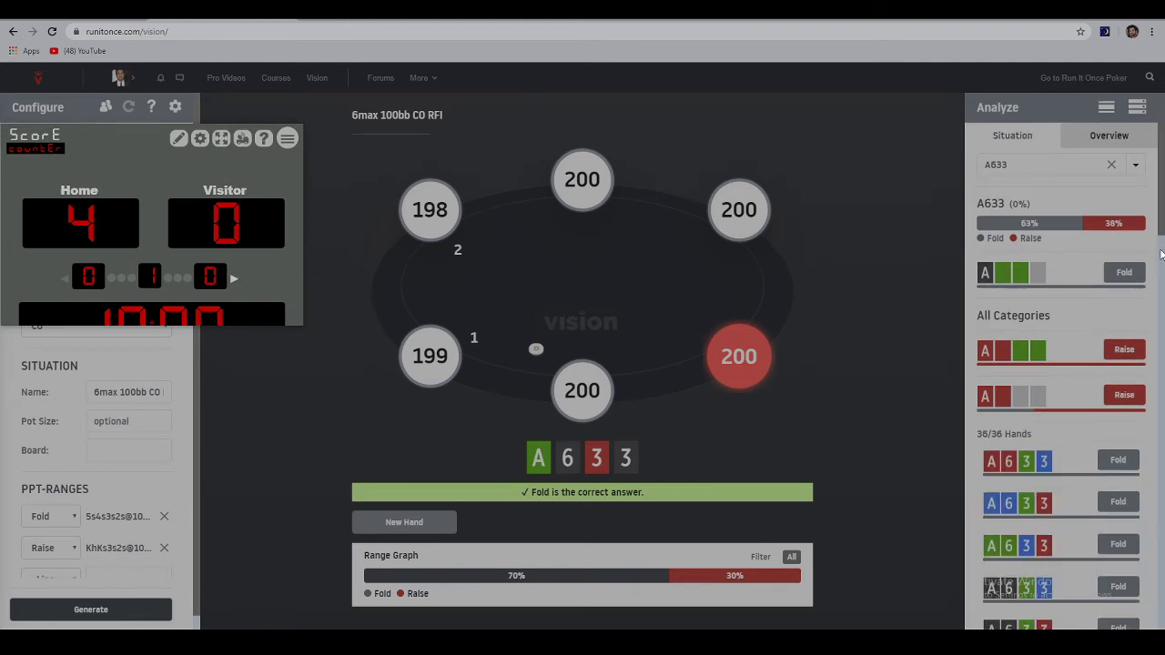
{"action": "left_click_drag", "start_coordinate": [1162, 208], "coordinate": [1163, 297]}
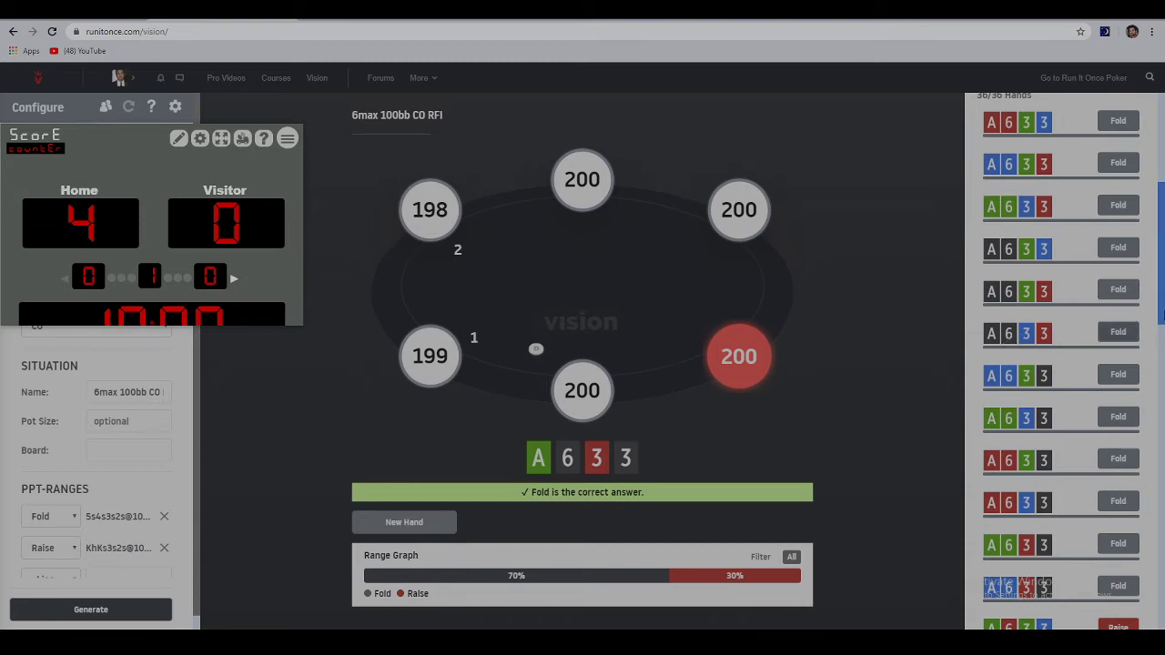
{"action": "scroll", "coordinate": [1163, 339], "scroll_direction": "down", "scroll_amount": 2}
{"action": "left_click_drag", "start_coordinate": [1163, 340], "coordinate": [1164, 367]}
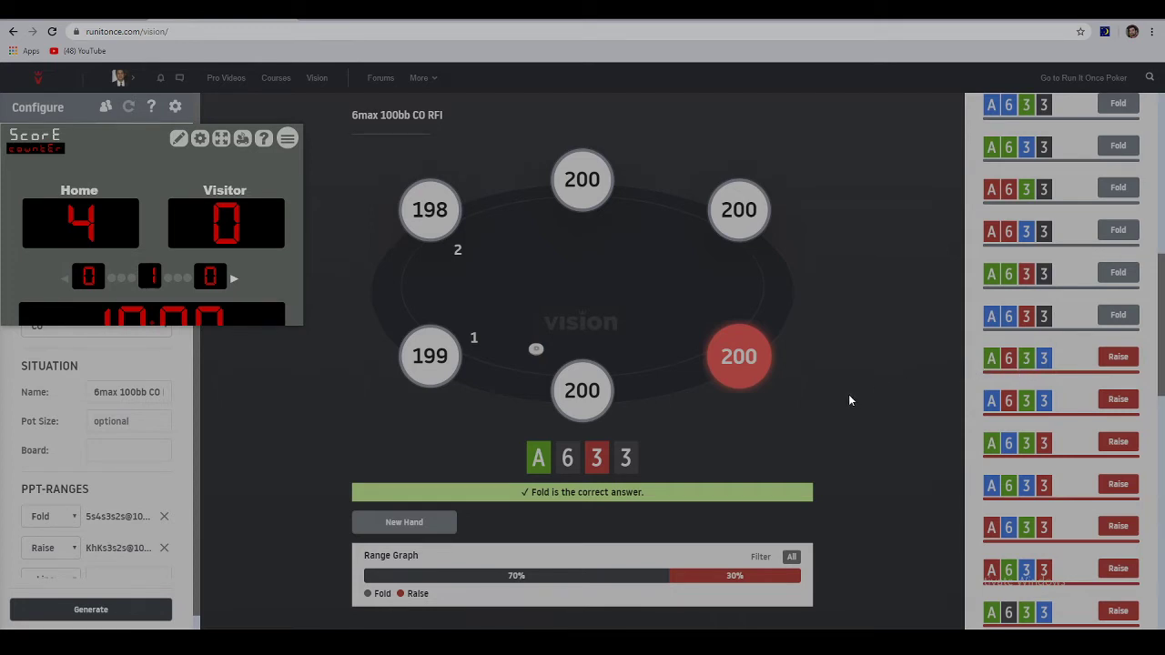
{"action": "scroll", "coordinate": [1162, 360], "scroll_direction": "down", "scroll_amount": 1}
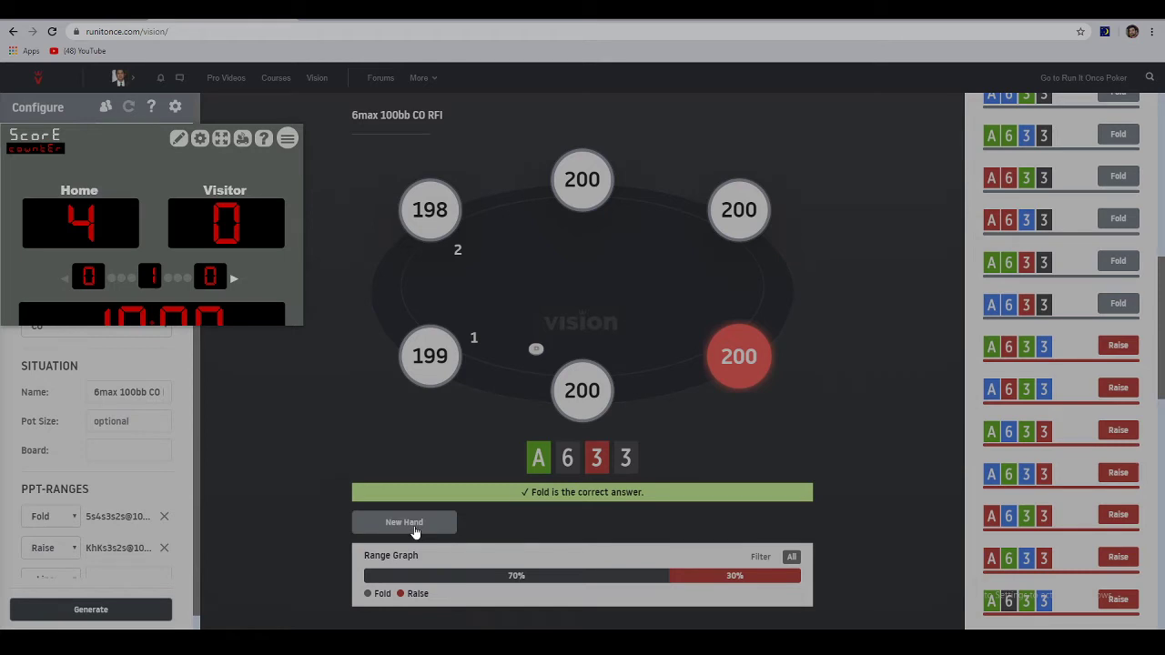
Step: Raise the JJ53 hand, add one point to the Visitor score, and deal another hand
{"action": "left_click", "coordinate": [411, 533]}
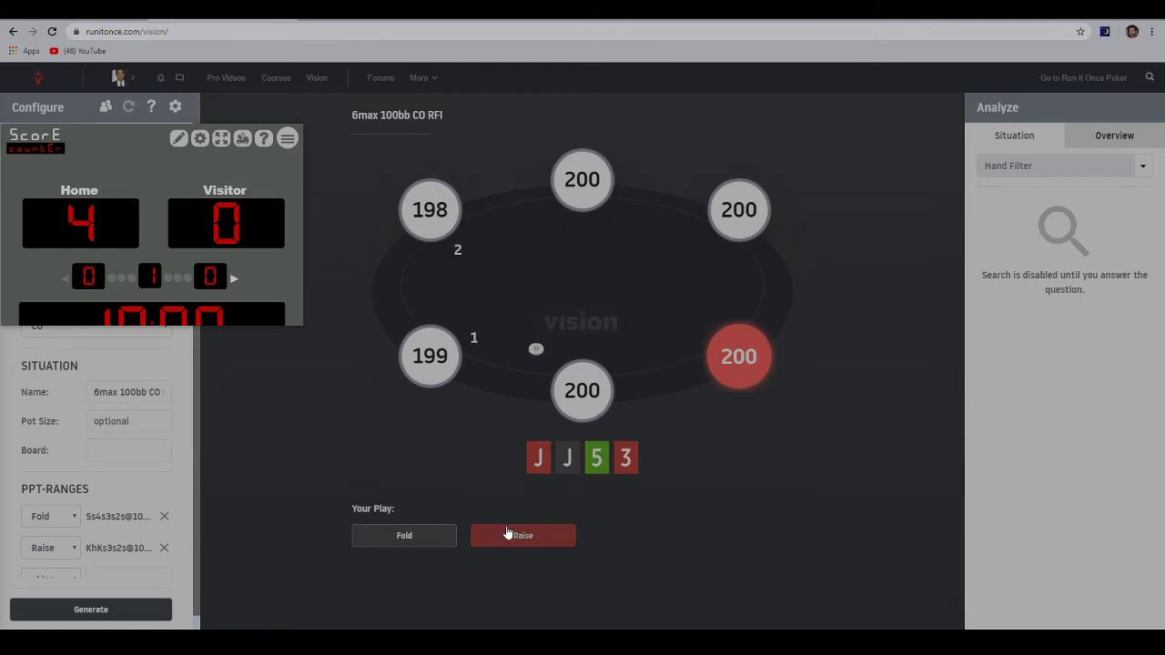
{"action": "left_click", "coordinate": [508, 538]}
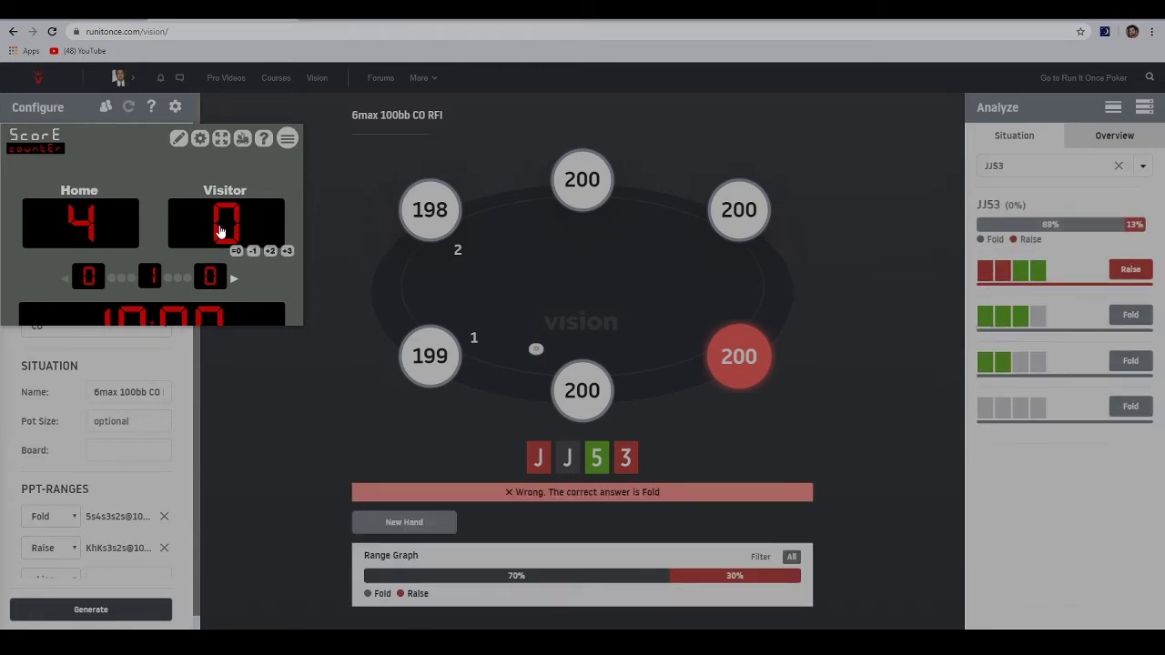
{"action": "left_click", "coordinate": [223, 228]}
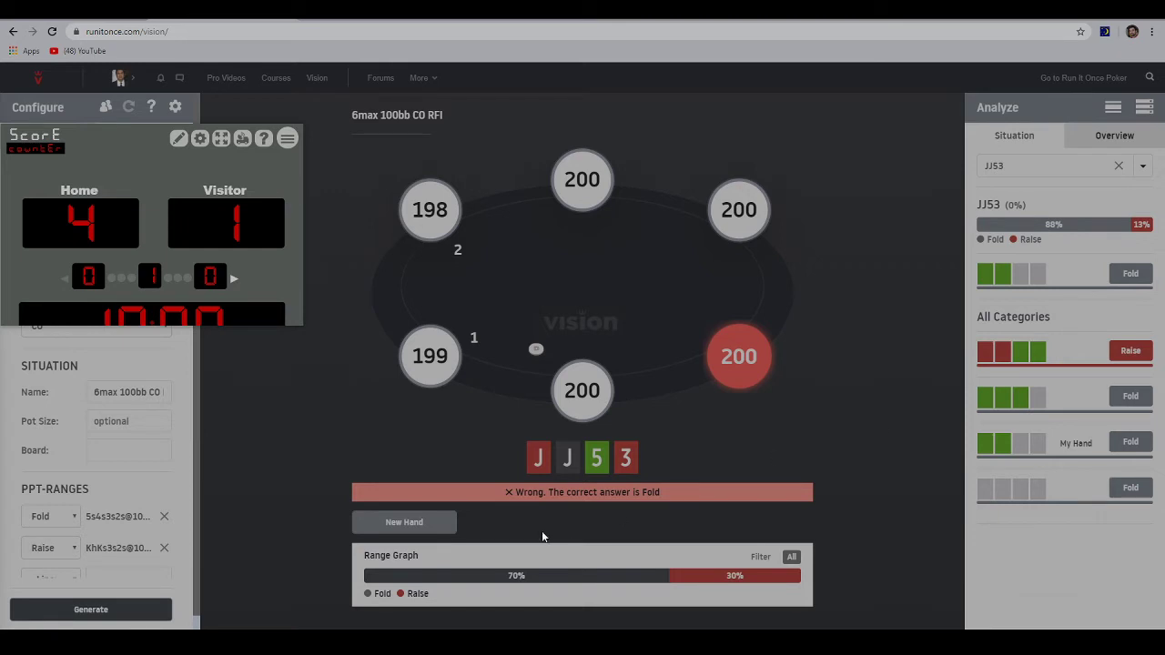
{"action": "left_click", "coordinate": [409, 524]}
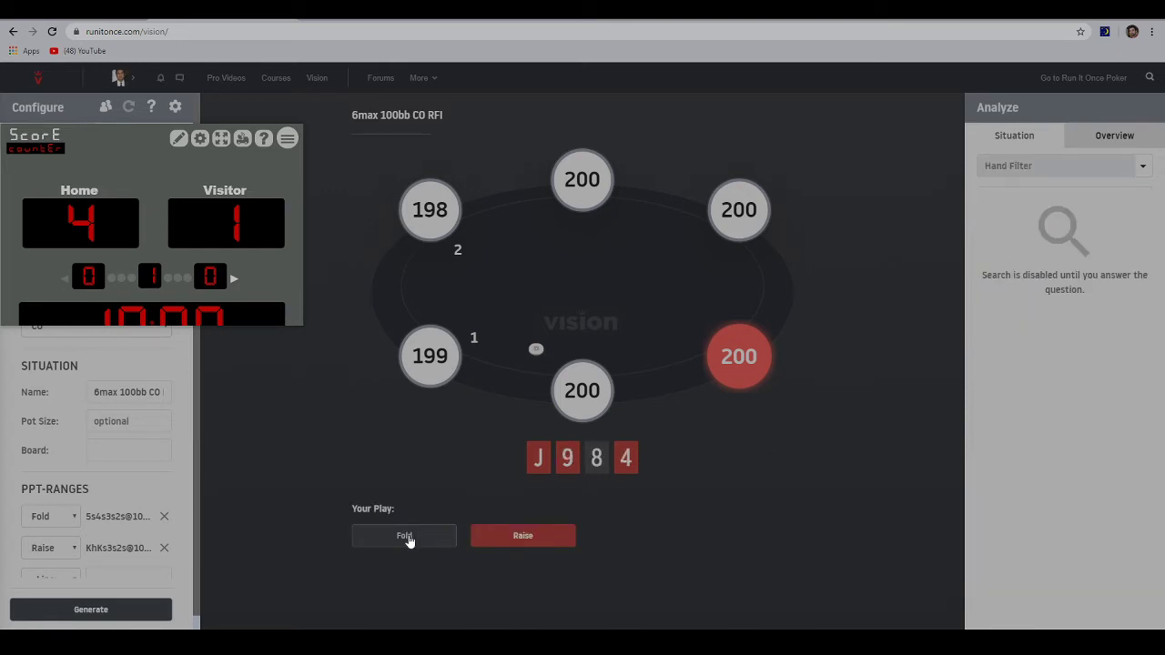
Step: Fold the J984 hand with a Home point, and raise the 9985 hand with a Visitor point
{"action": "left_click", "coordinate": [409, 537]}
{"action": "left_click", "coordinate": [122, 247]}
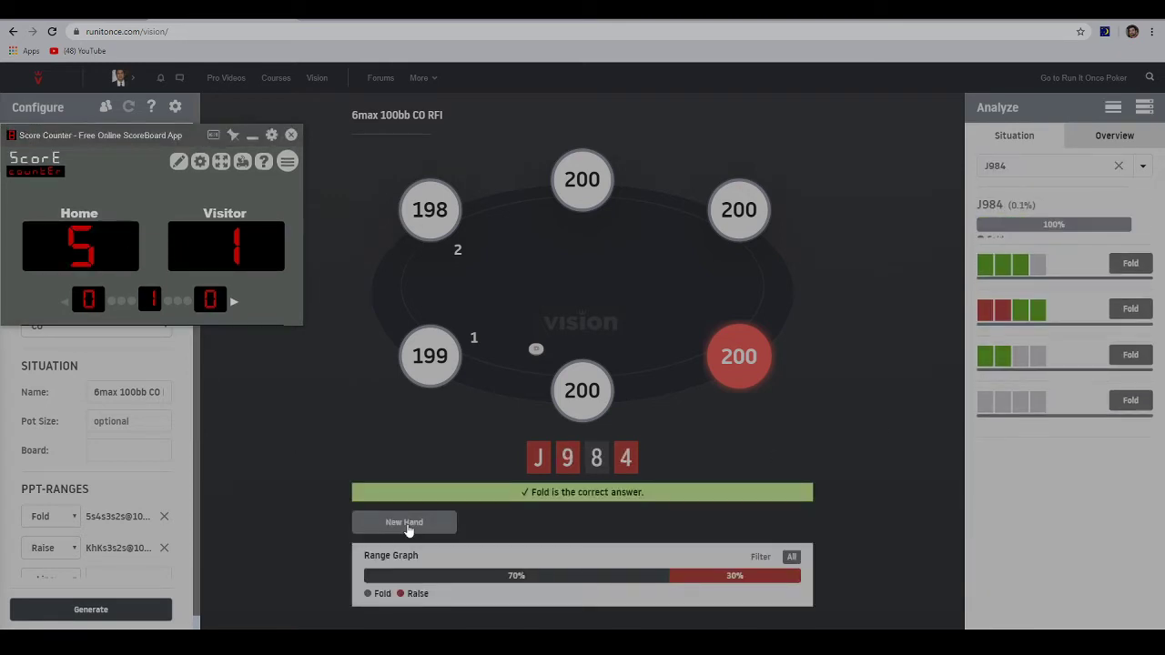
{"action": "left_click", "coordinate": [407, 526]}
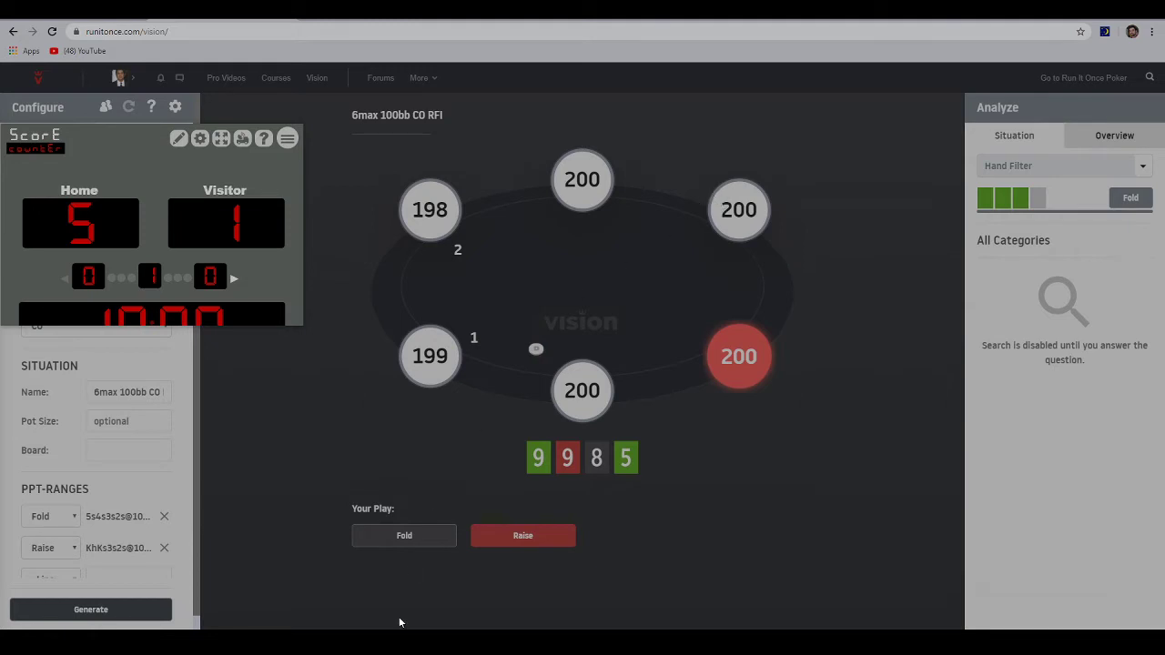
{"action": "left_click", "coordinate": [516, 537]}
{"action": "left_click", "coordinate": [226, 246]}
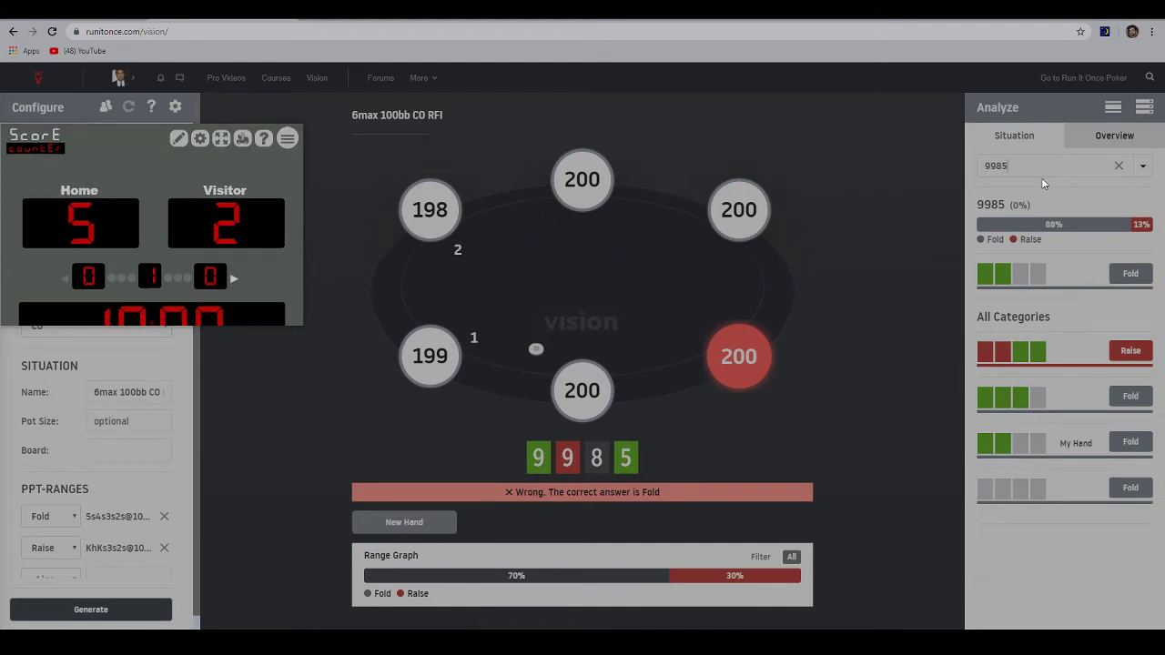
Step: Filter the analysis to 9986 and list the individual suit combinations in the category marked My Hand
{"action": "key", "text": "BackSpace"}
{"action": "type", "text": "6"}
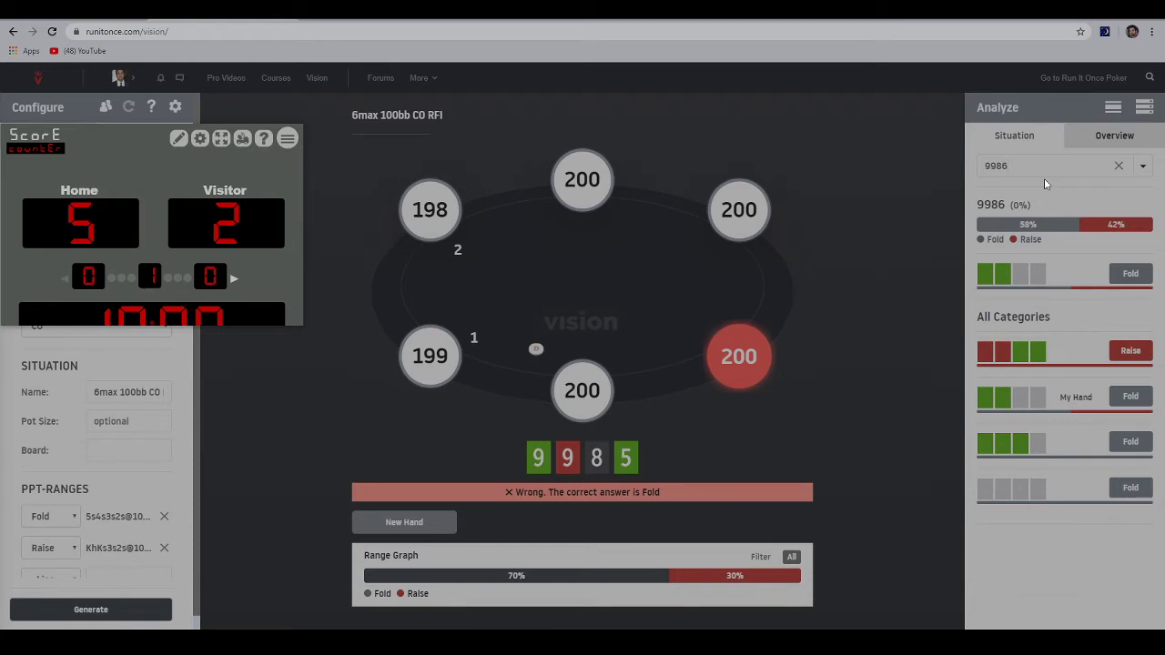
{"action": "left_click", "coordinate": [1083, 403]}
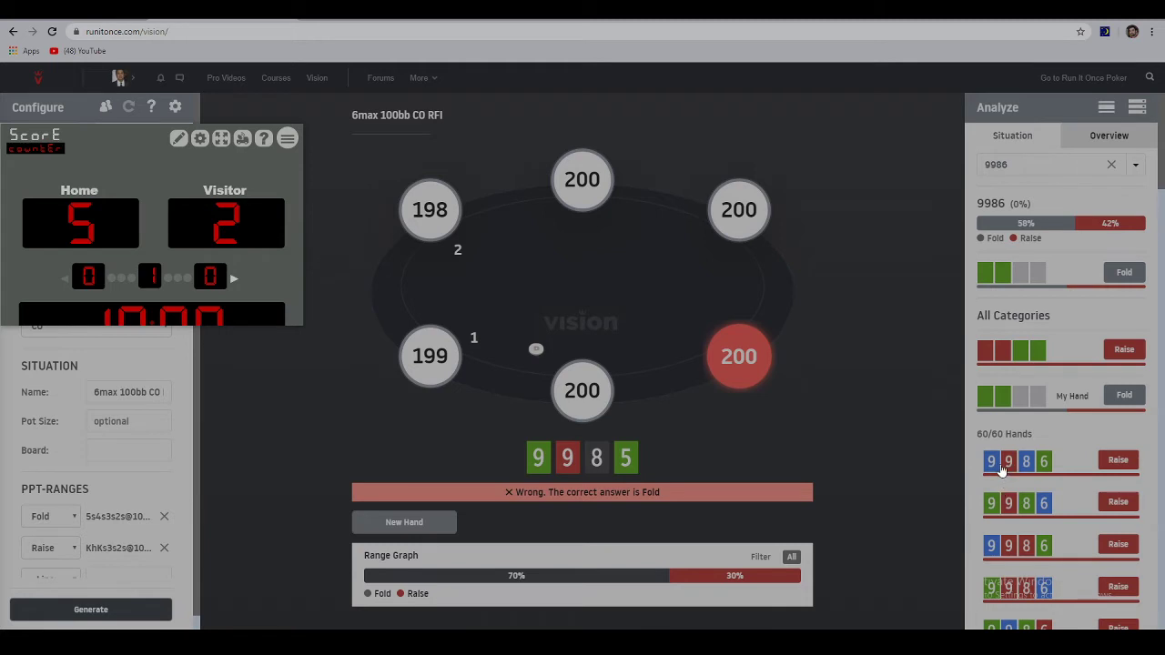
Step: Fold the KQ52 and AJ72 hands, adding one point to the Home score for each
{"action": "left_click", "coordinate": [412, 530]}
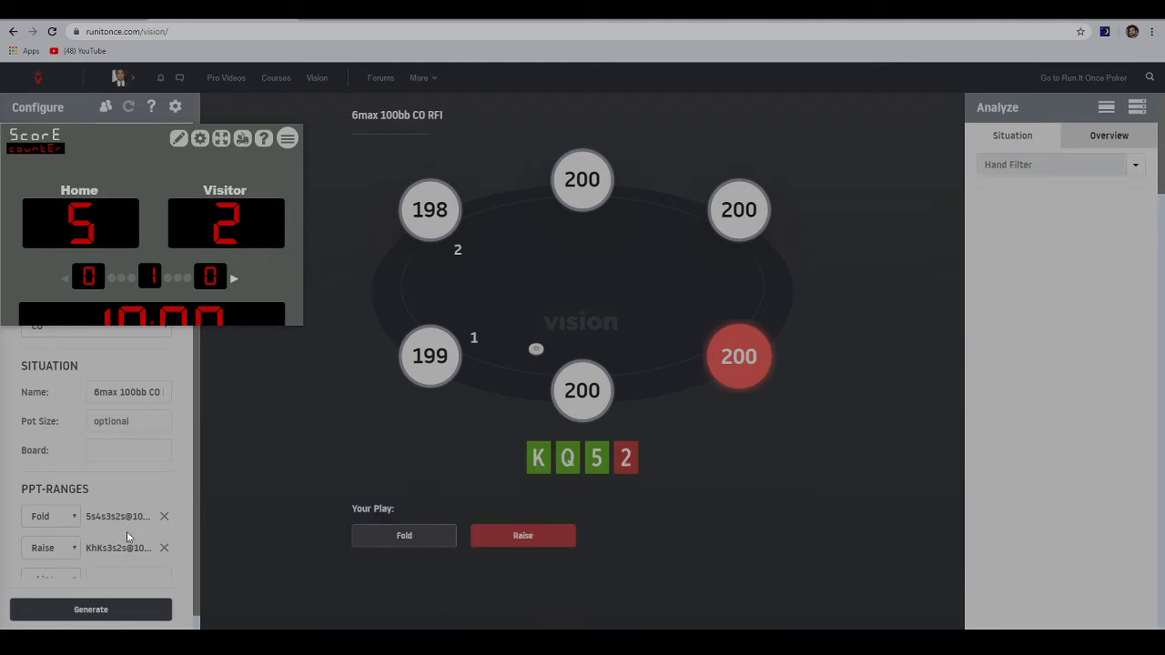
{"action": "left_click", "coordinate": [393, 540]}
{"action": "left_click", "coordinate": [55, 223]}
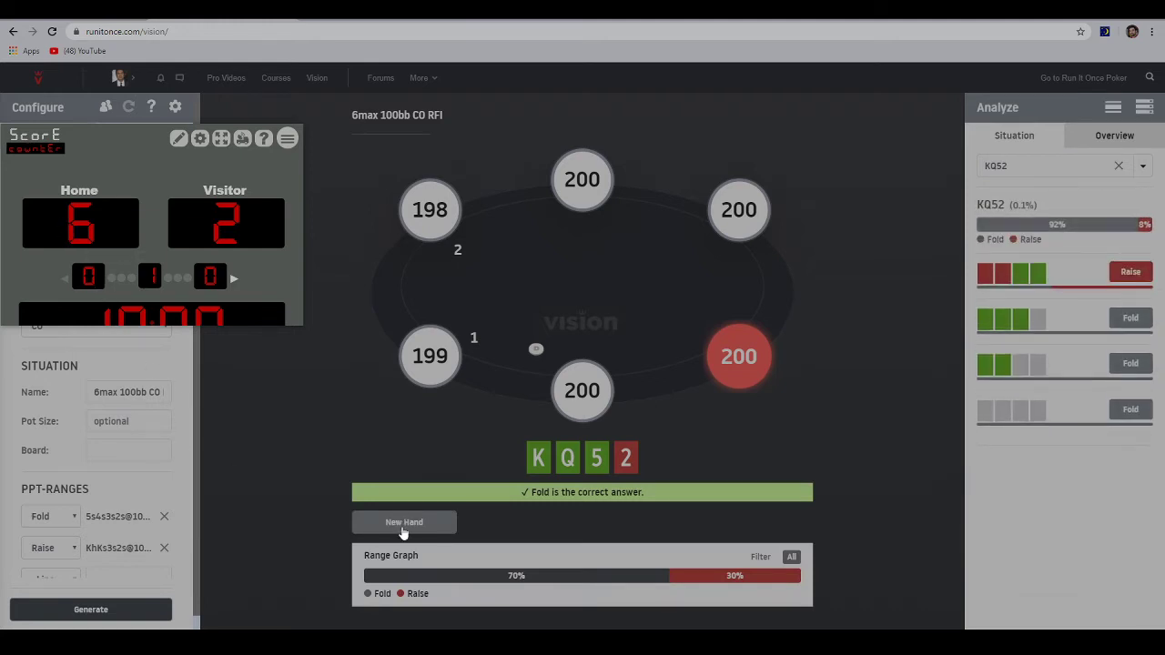
{"action": "left_click", "coordinate": [404, 523]}
{"action": "left_click", "coordinate": [404, 537]}
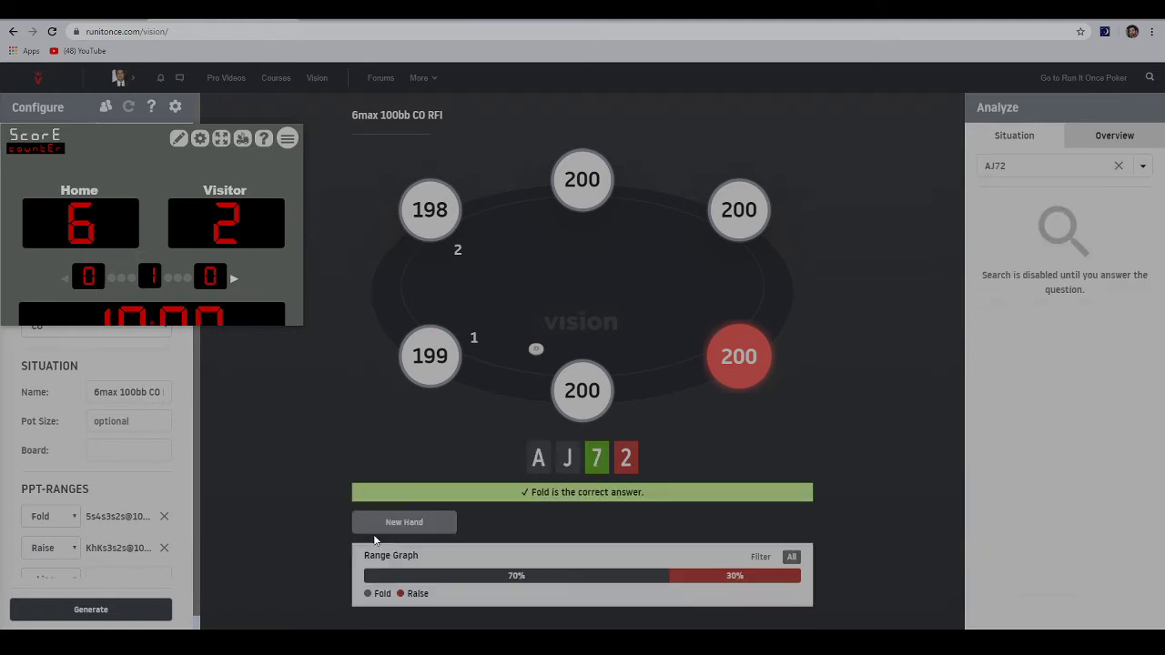
{"action": "left_click", "coordinate": [80, 223]}
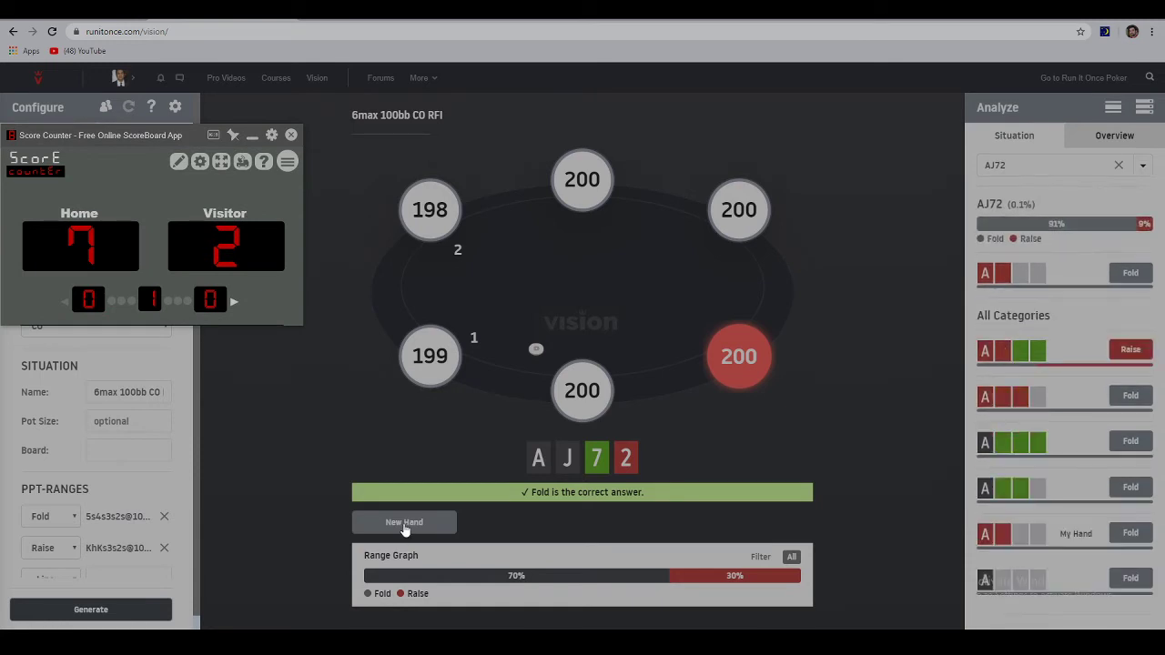
Step: Fold the A653 hand and raise the AJT6 hand, adding one point to the Home score for each
{"action": "left_click", "coordinate": [403, 527]}
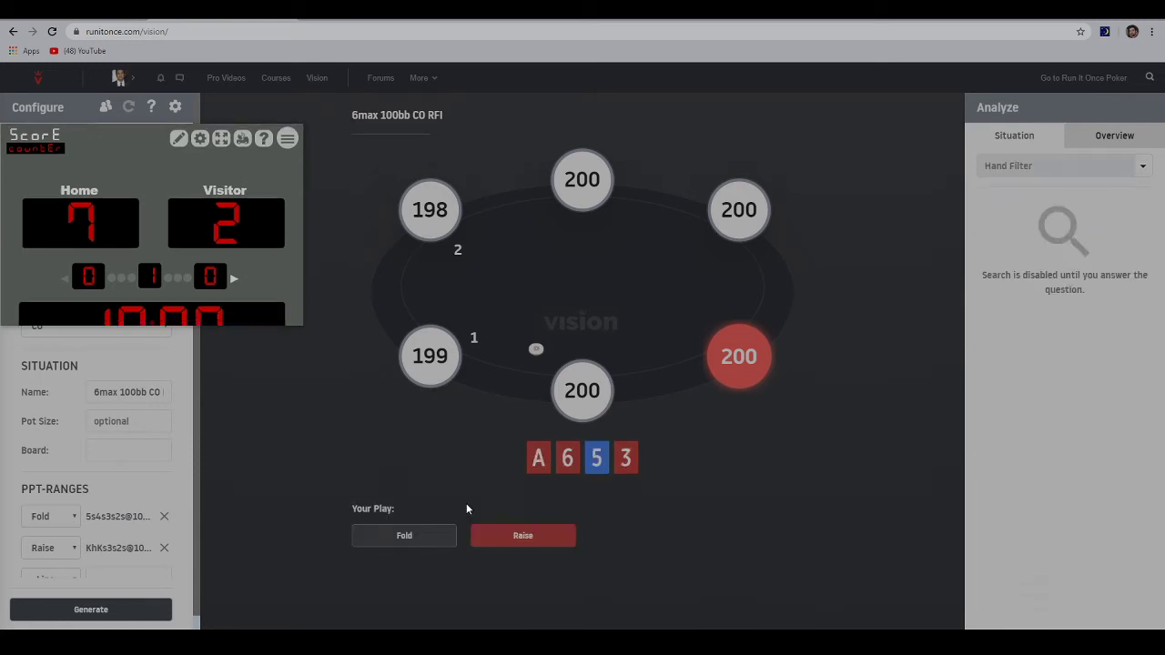
{"action": "left_click", "coordinate": [406, 538]}
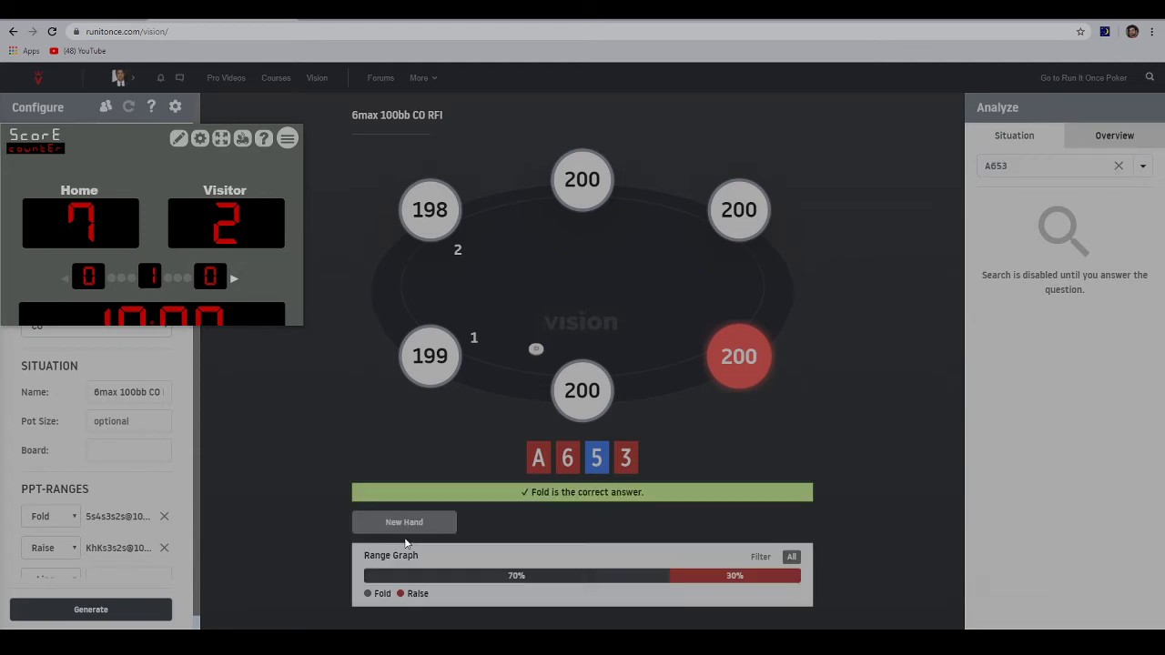
{"action": "left_click", "coordinate": [80, 223]}
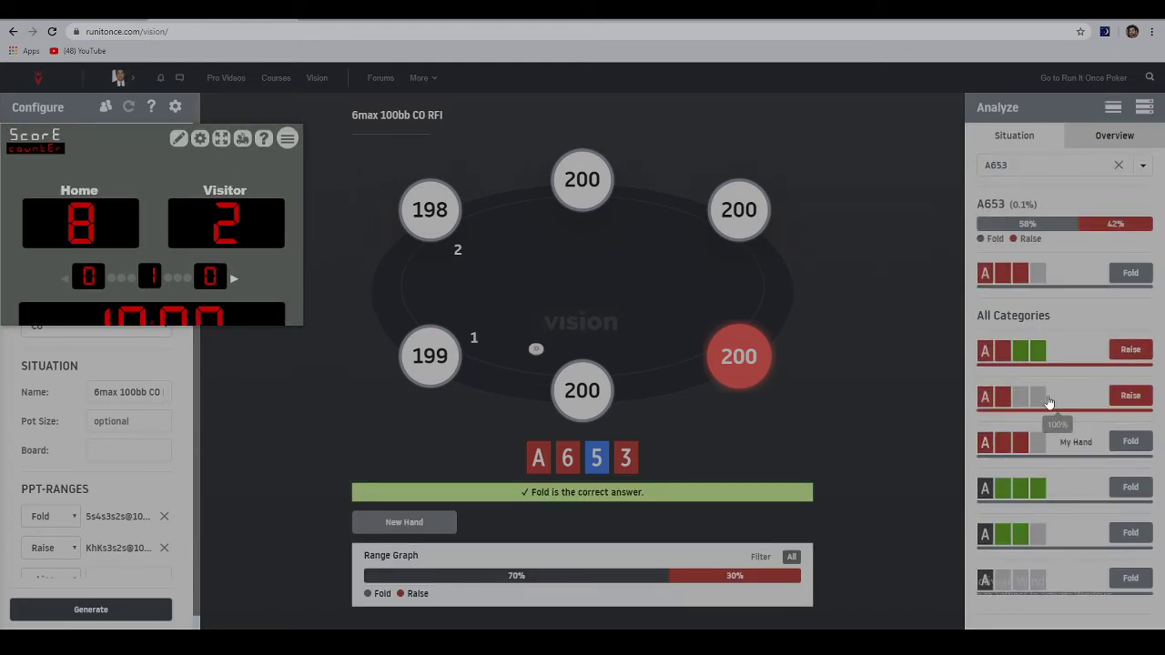
{"action": "left_click", "coordinate": [390, 527]}
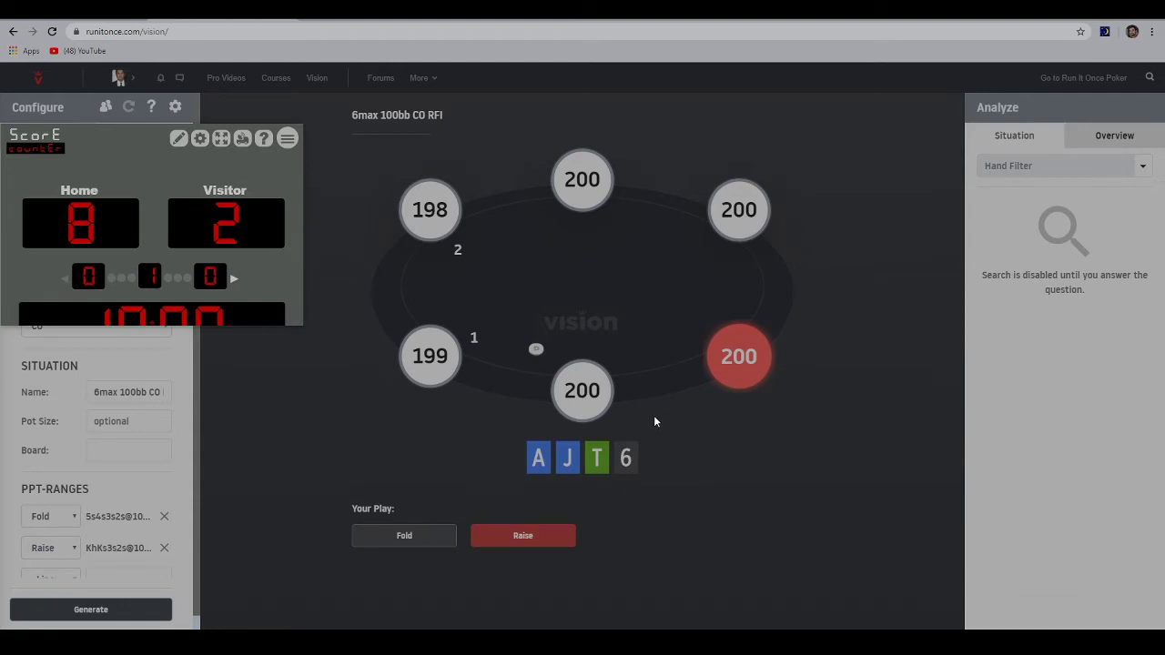
{"action": "left_click", "coordinate": [546, 536]}
{"action": "left_click", "coordinate": [73, 226]}
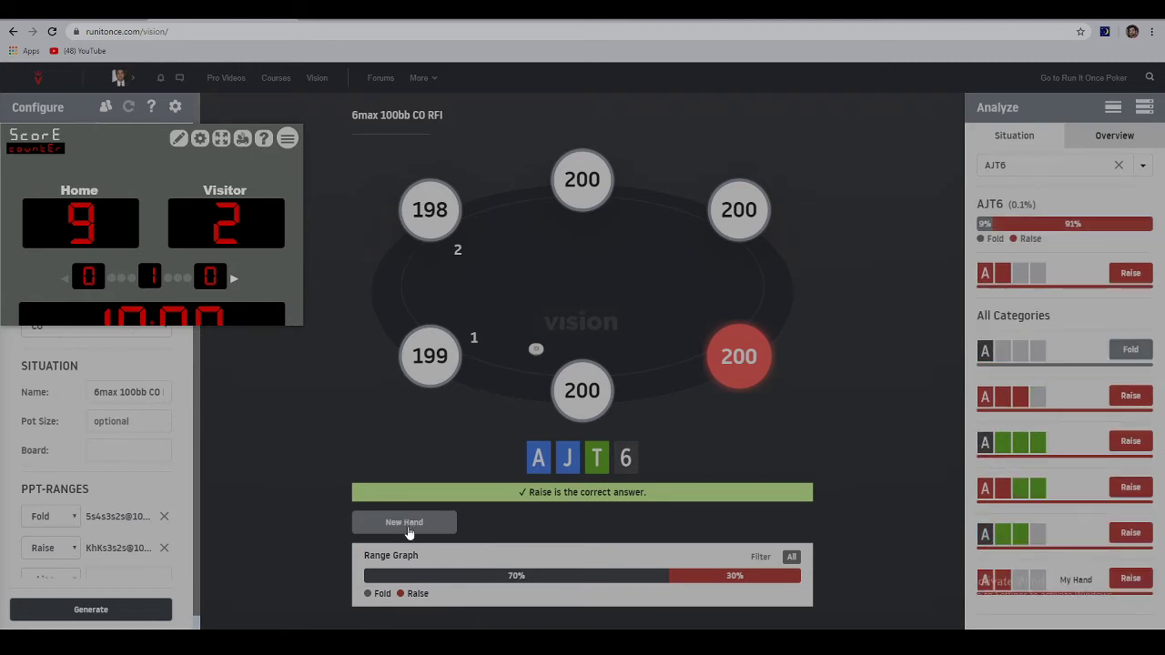
Step: Fold the K852 and 5332 hands, adding one point to the Home score for each
{"action": "left_click", "coordinate": [408, 533]}
{"action": "left_click", "coordinate": [406, 540]}
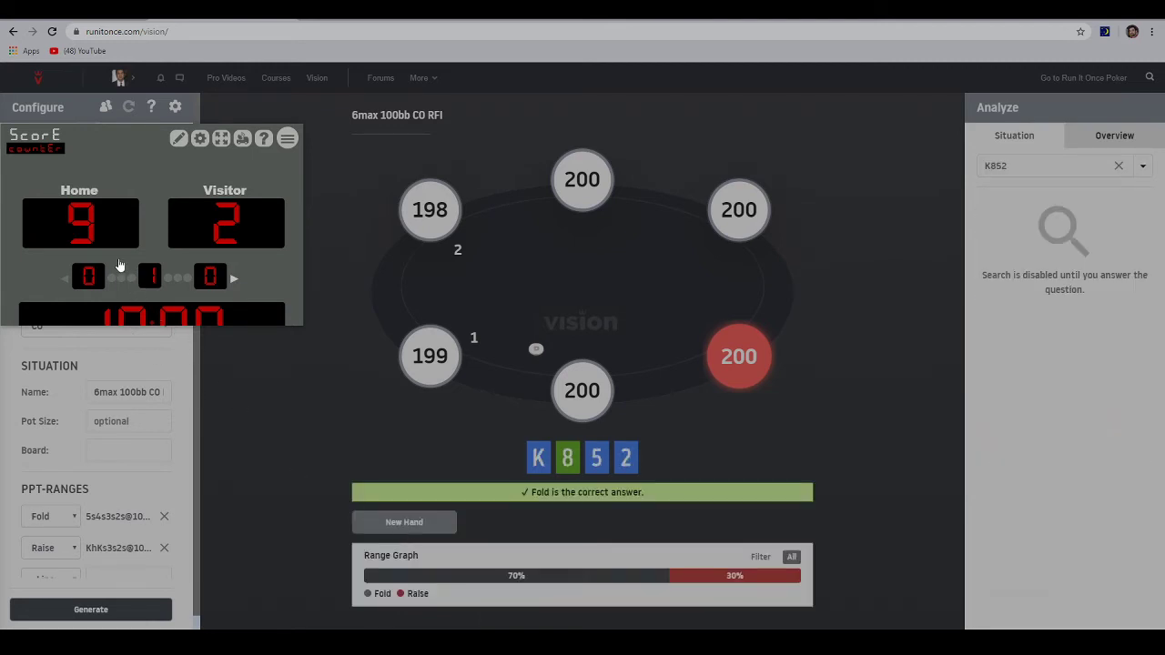
{"action": "left_click", "coordinate": [95, 230]}
{"action": "left_click", "coordinate": [421, 522]}
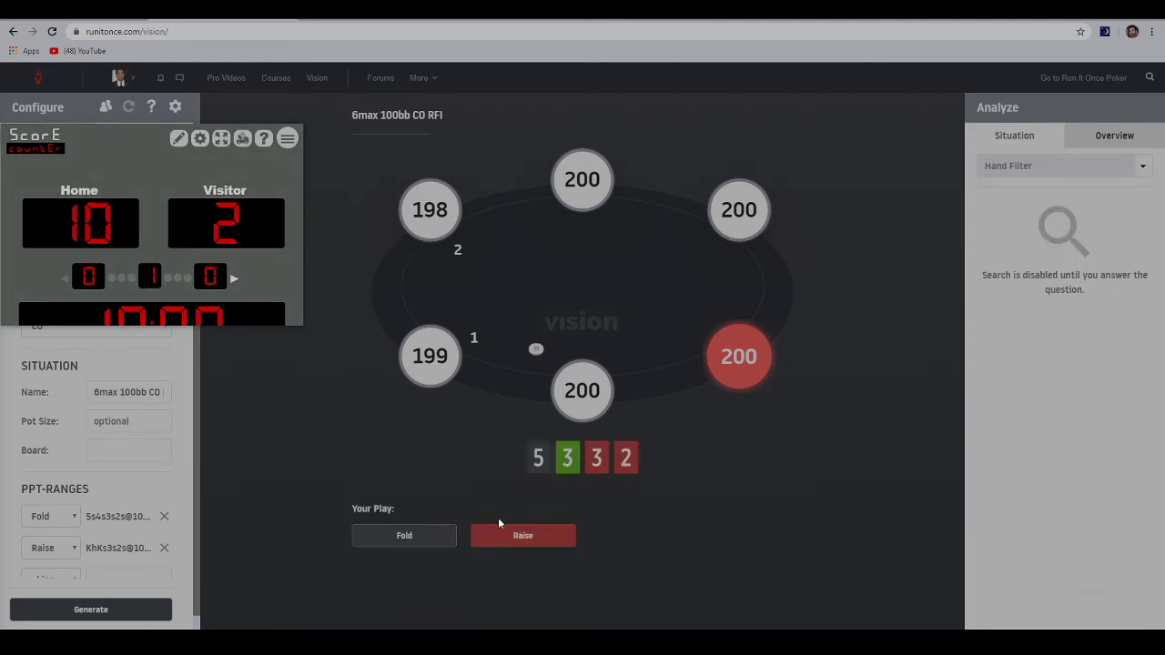
{"action": "left_click", "coordinate": [426, 539]}
{"action": "left_click", "coordinate": [83, 246]}
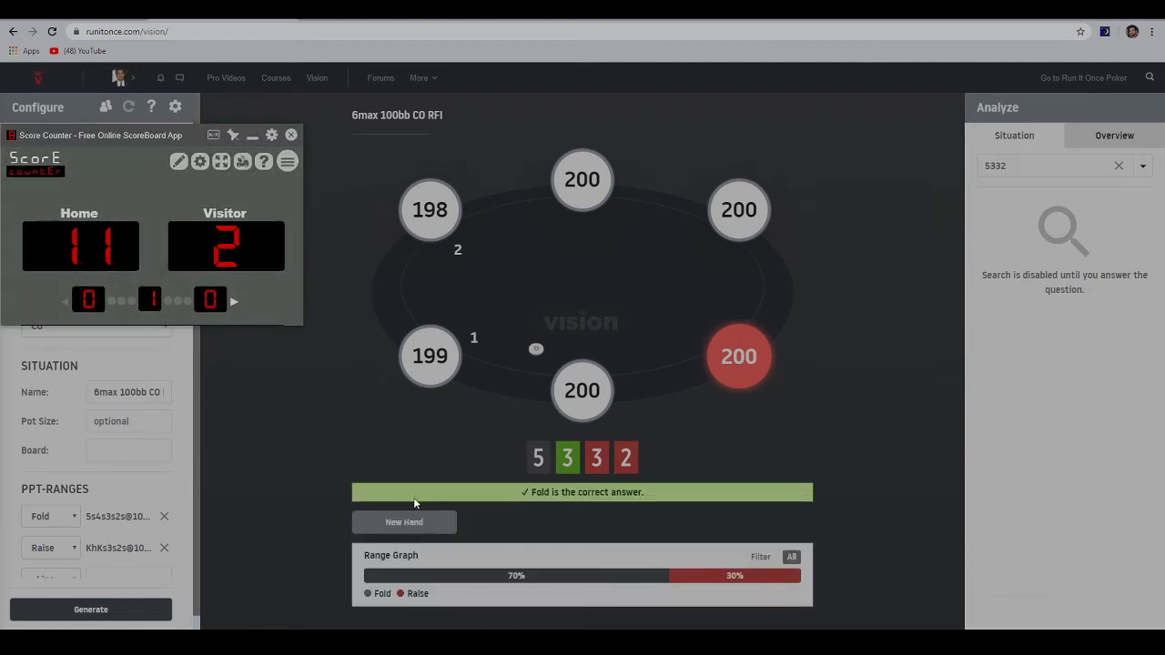
Step: Fold the KJ73 and K652 hands, adding one point to the Home score for each
{"action": "left_click", "coordinate": [410, 522]}
{"action": "left_click", "coordinate": [409, 539]}
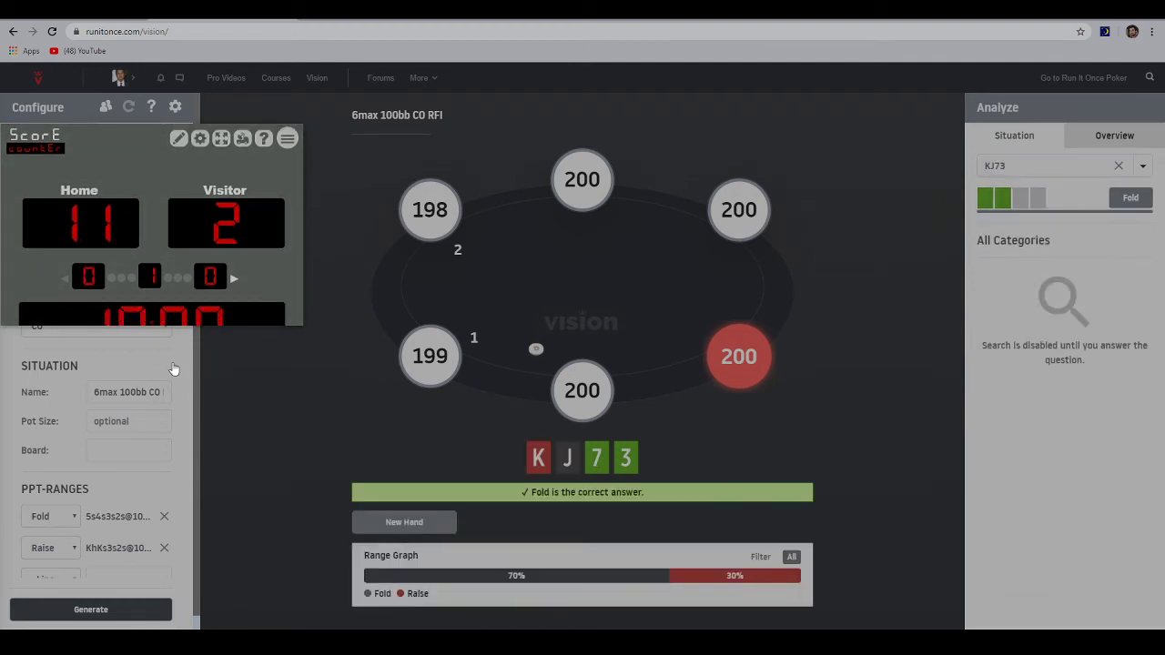
{"action": "left_click", "coordinate": [91, 238]}
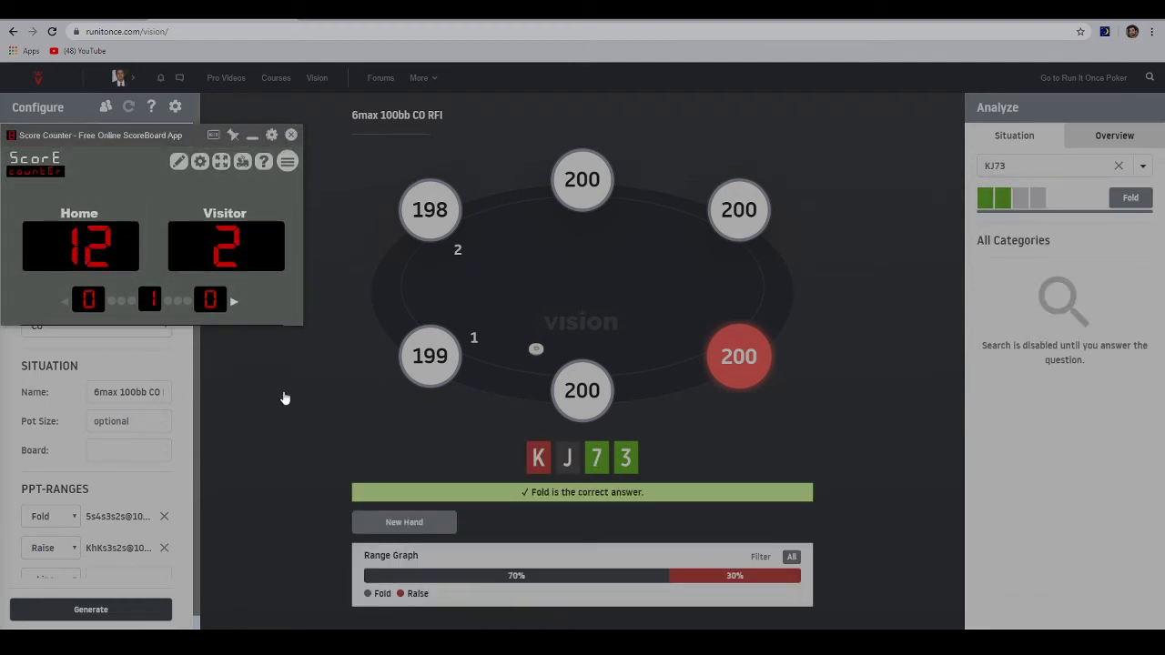
{"action": "left_click", "coordinate": [416, 522]}
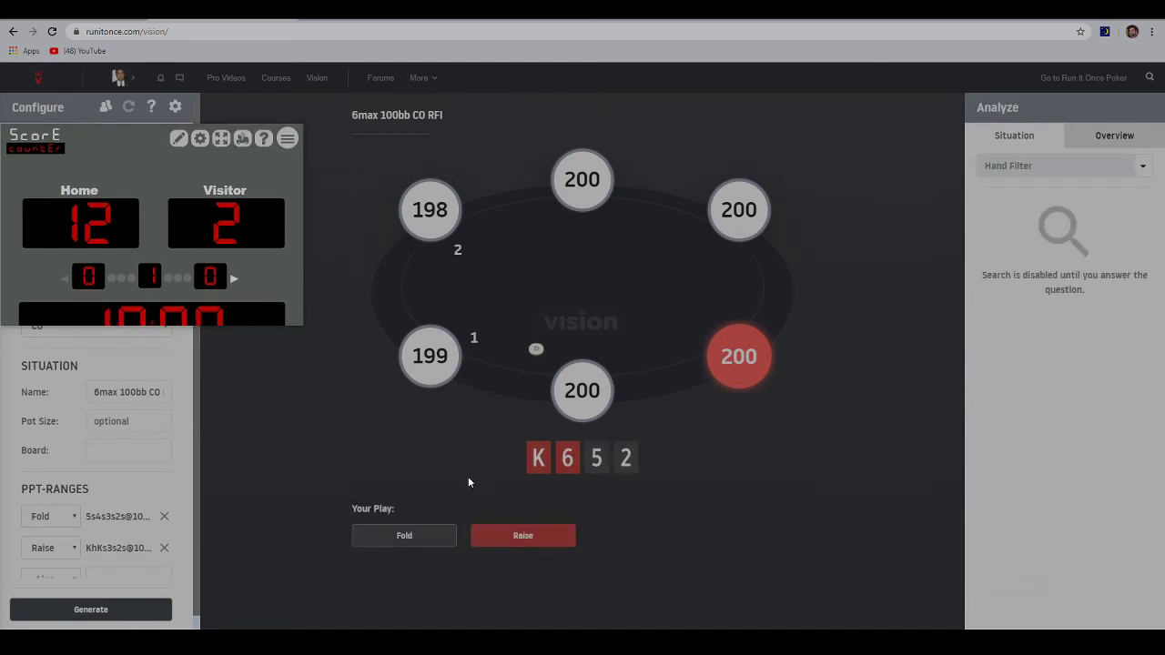
{"action": "left_click", "coordinate": [416, 535]}
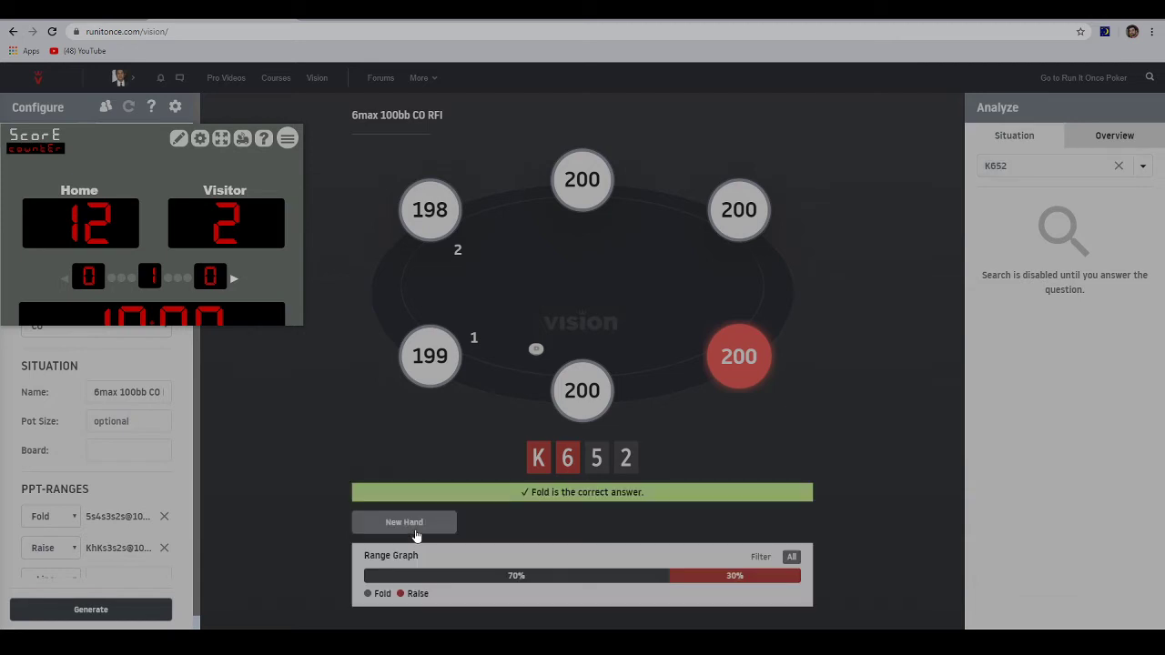
{"action": "left_click", "coordinate": [50, 210]}
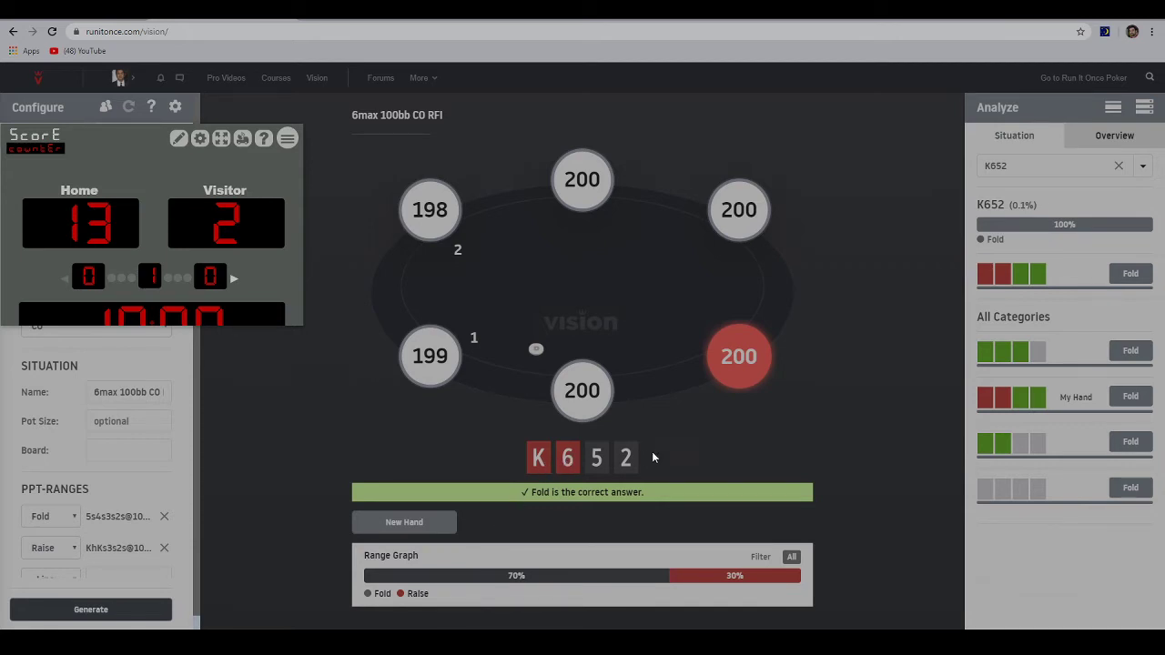
Step: Fold the J652 hand and raise the KKJ6 hand, adding one point to the Home score for each
{"action": "left_click", "coordinate": [405, 526]}
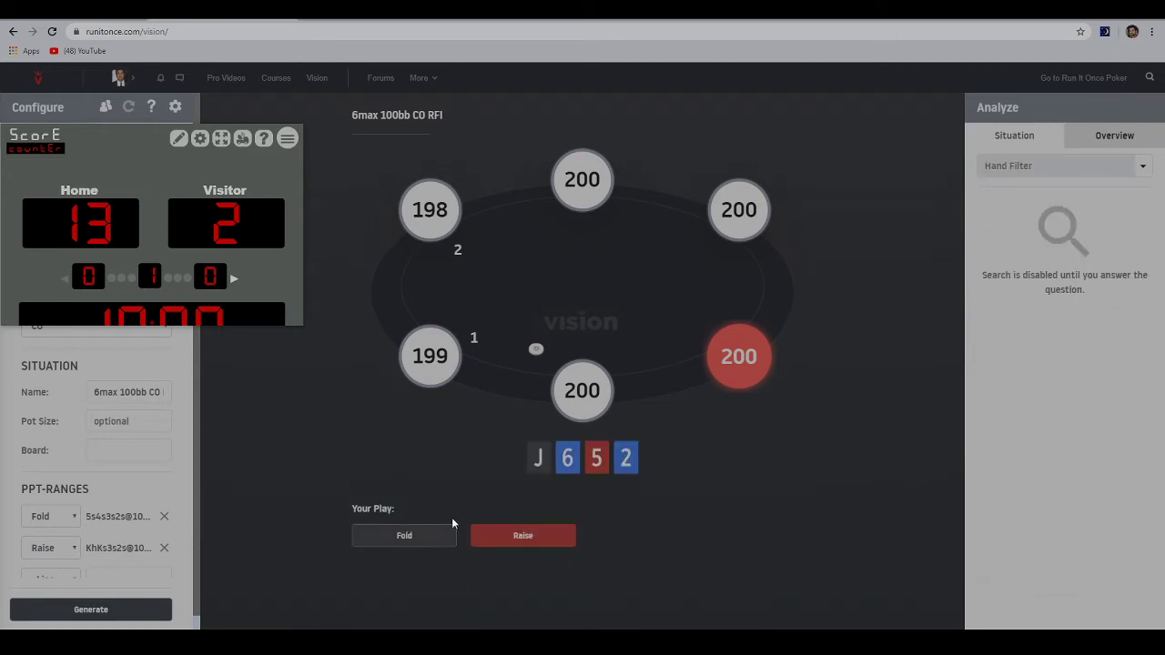
{"action": "left_click", "coordinate": [403, 539]}
{"action": "left_click", "coordinate": [80, 223]}
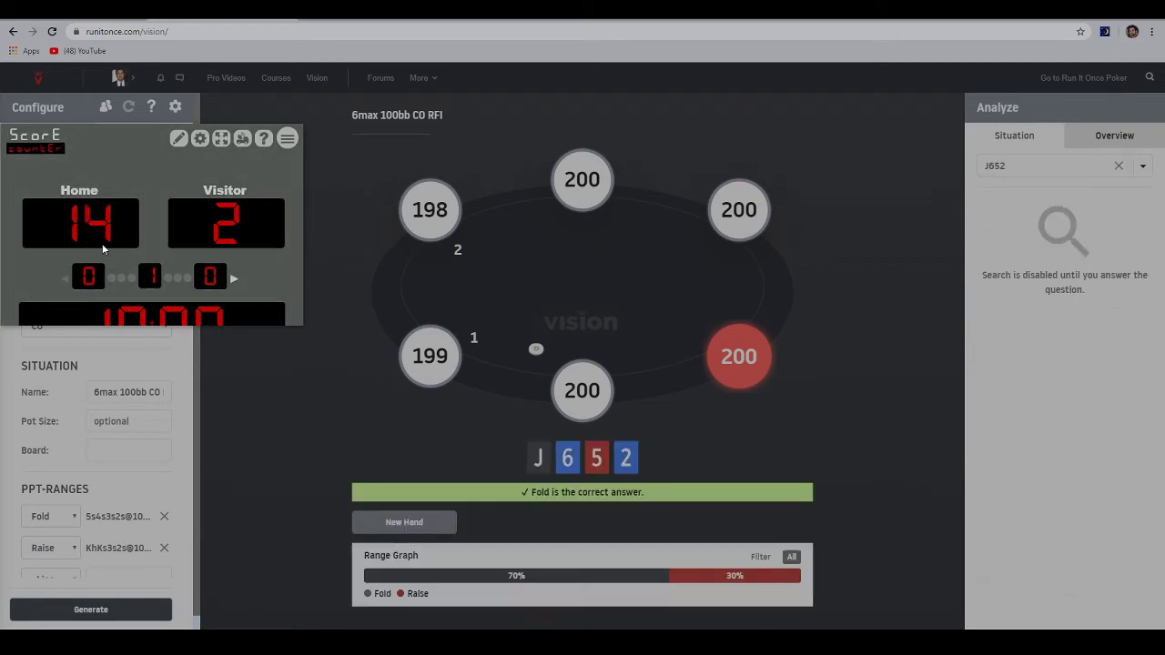
{"action": "left_click", "coordinate": [379, 518]}
{"action": "left_click", "coordinate": [501, 536]}
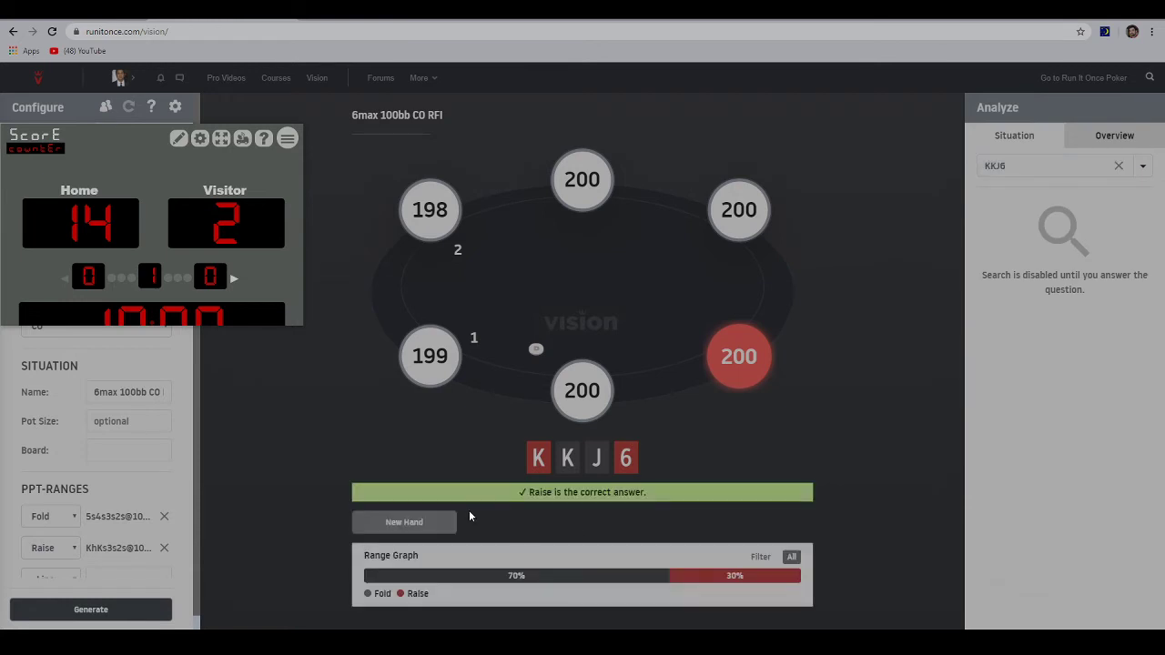
{"action": "left_click", "coordinate": [95, 238]}
Step: Fold the AKQ6 hand with a Visitor point, and list its combinations where K, Q and 6 share a suit without the ace
{"action": "left_click", "coordinate": [382, 528]}
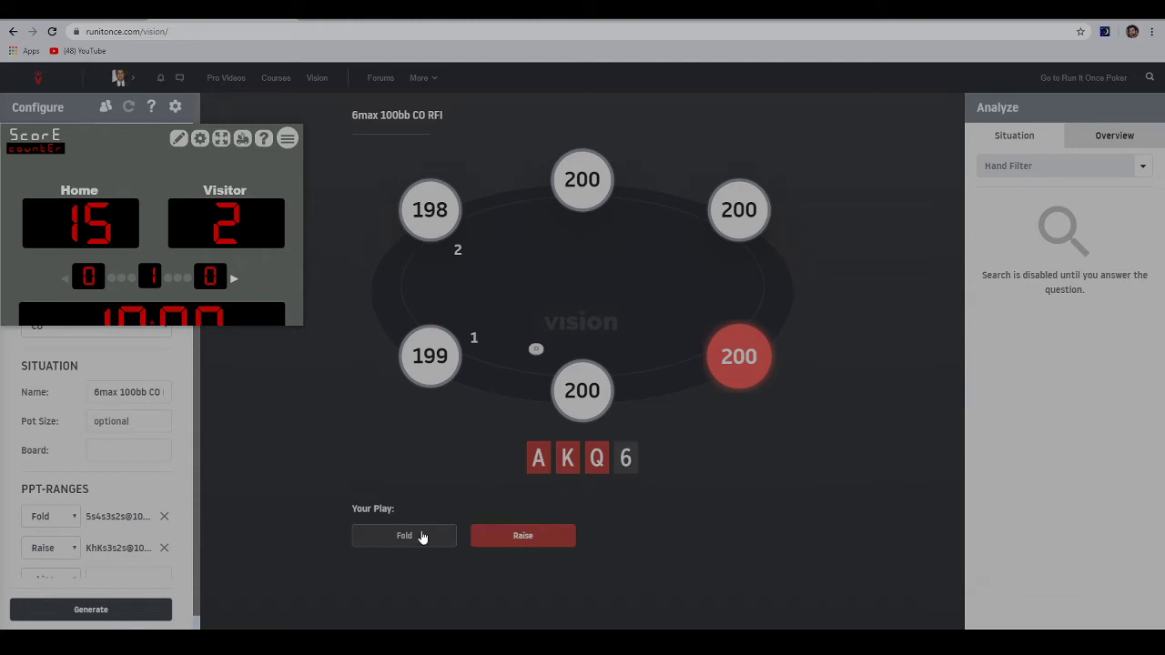
{"action": "left_click", "coordinate": [414, 540]}
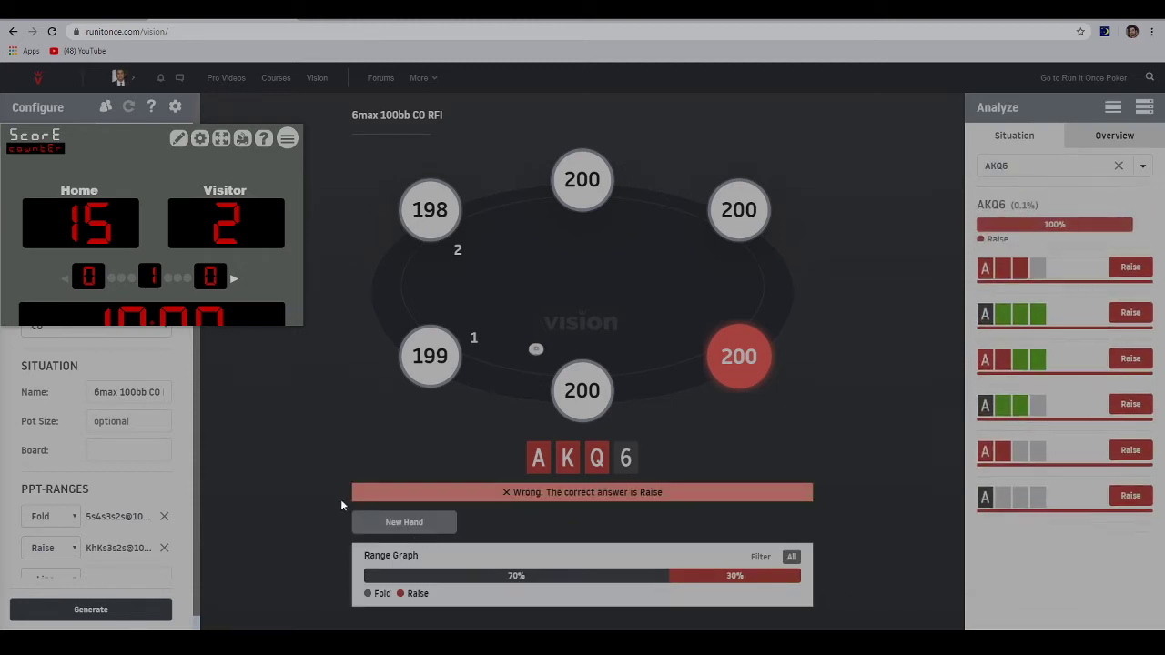
{"action": "left_click", "coordinate": [258, 250]}
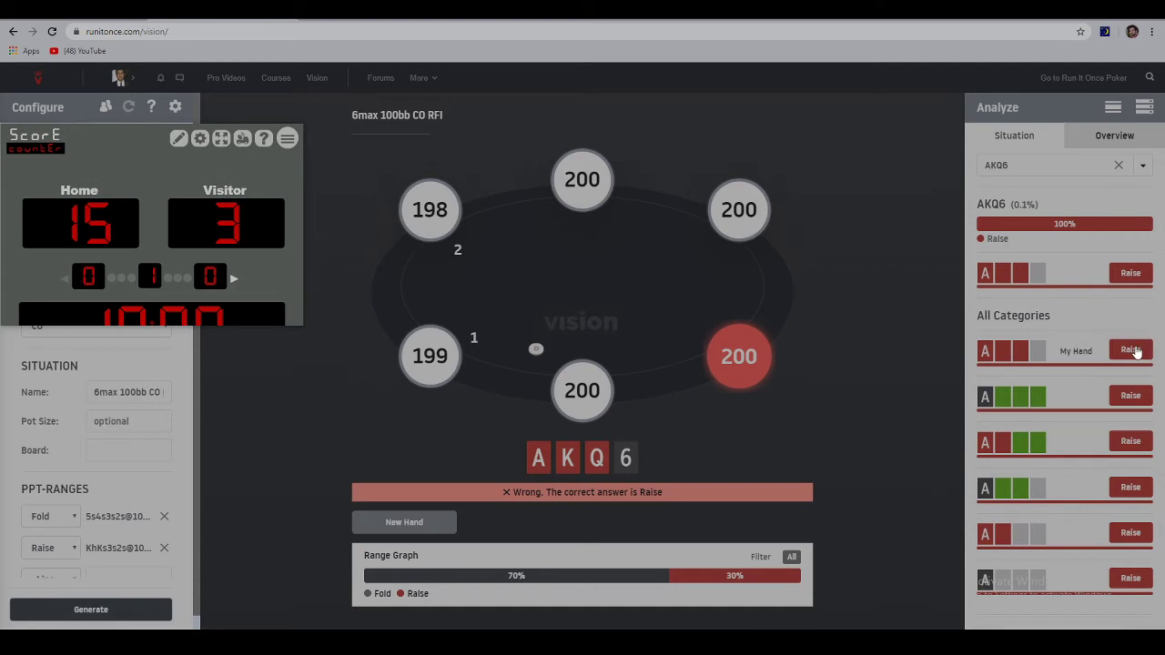
{"action": "left_click", "coordinate": [1083, 397]}
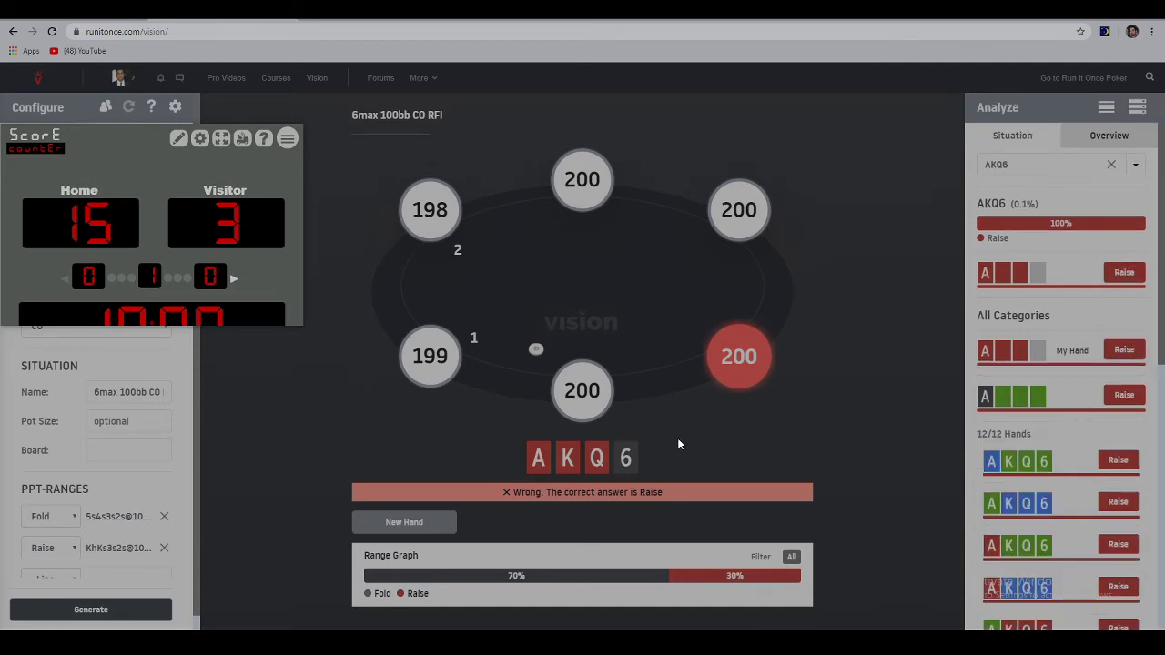
{"action": "mouse_move", "coordinate": [1163, 276]}
{"action": "left_mouse_down"}
{"action": "mouse_move", "coordinate": [1163, 539]}
{"action": "mouse_move", "coordinate": [1162, 254]}
{"action": "left_mouse_up"}
Step: Fold the Q743 hand and raise the AK87 hand, adding one point to the Home score for each
{"action": "left_click", "coordinate": [436, 526]}
{"action": "left_click", "coordinate": [415, 537]}
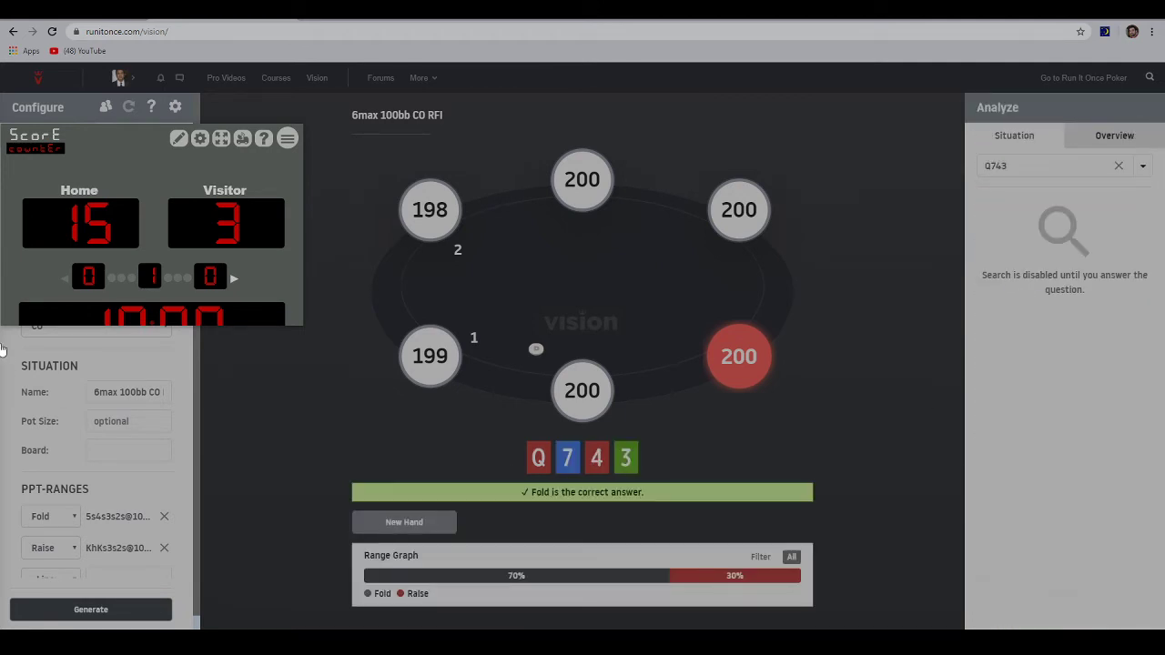
{"action": "left_click", "coordinate": [118, 233]}
{"action": "left_click", "coordinate": [421, 522]}
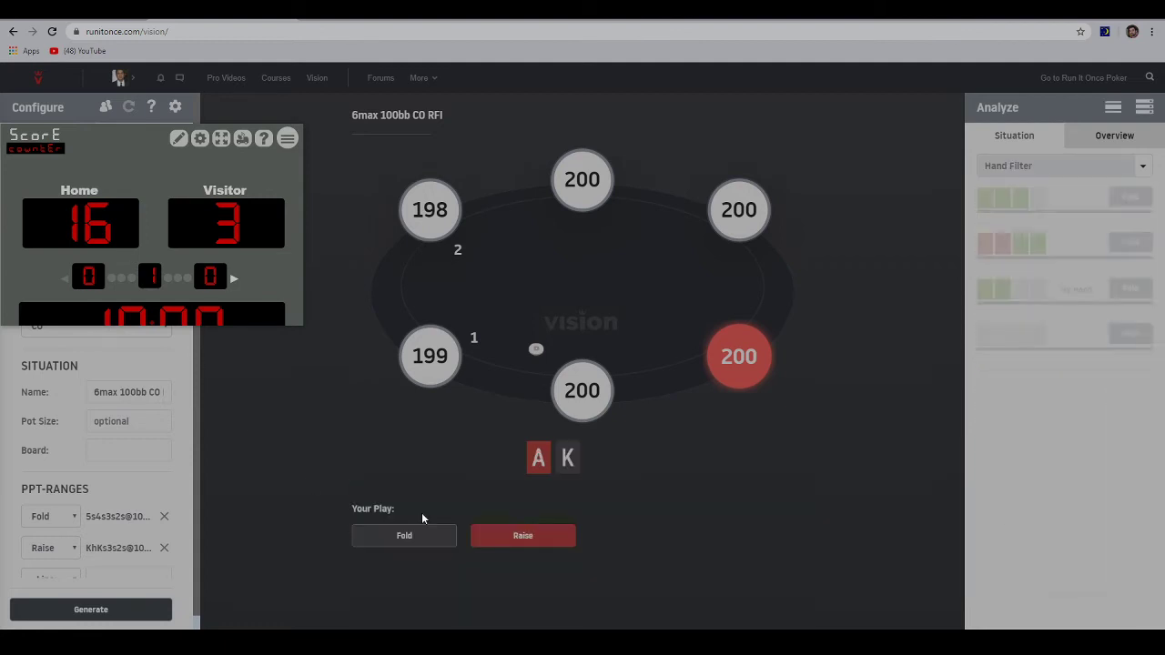
{"action": "left_click", "coordinate": [496, 536]}
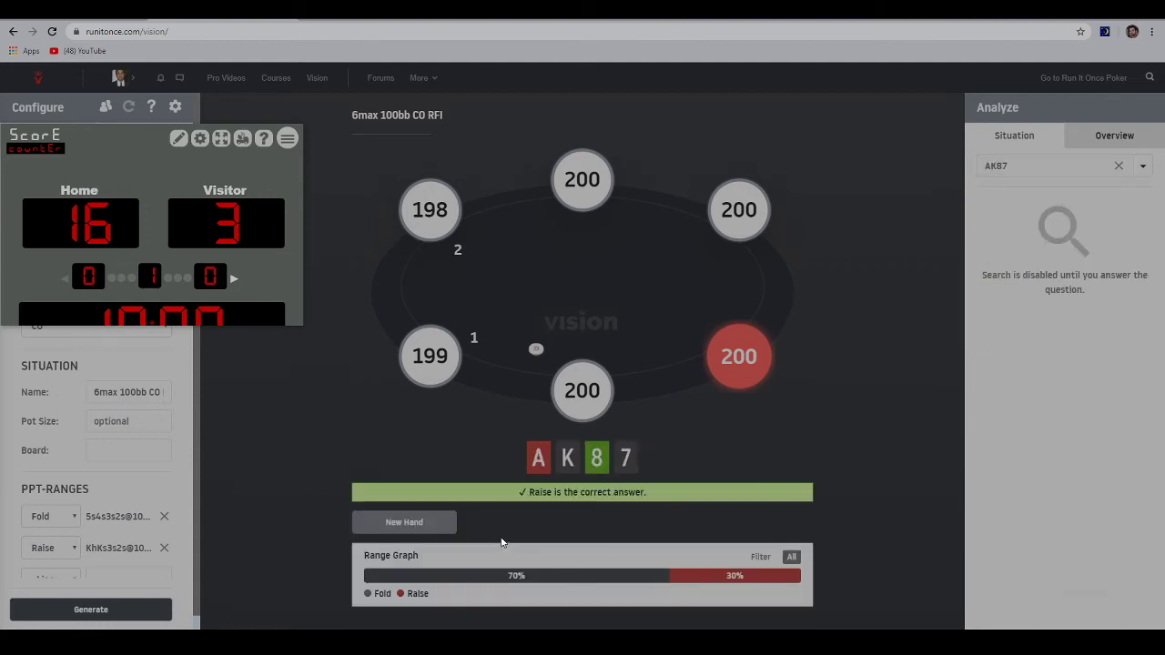
{"action": "left_click", "coordinate": [117, 266]}
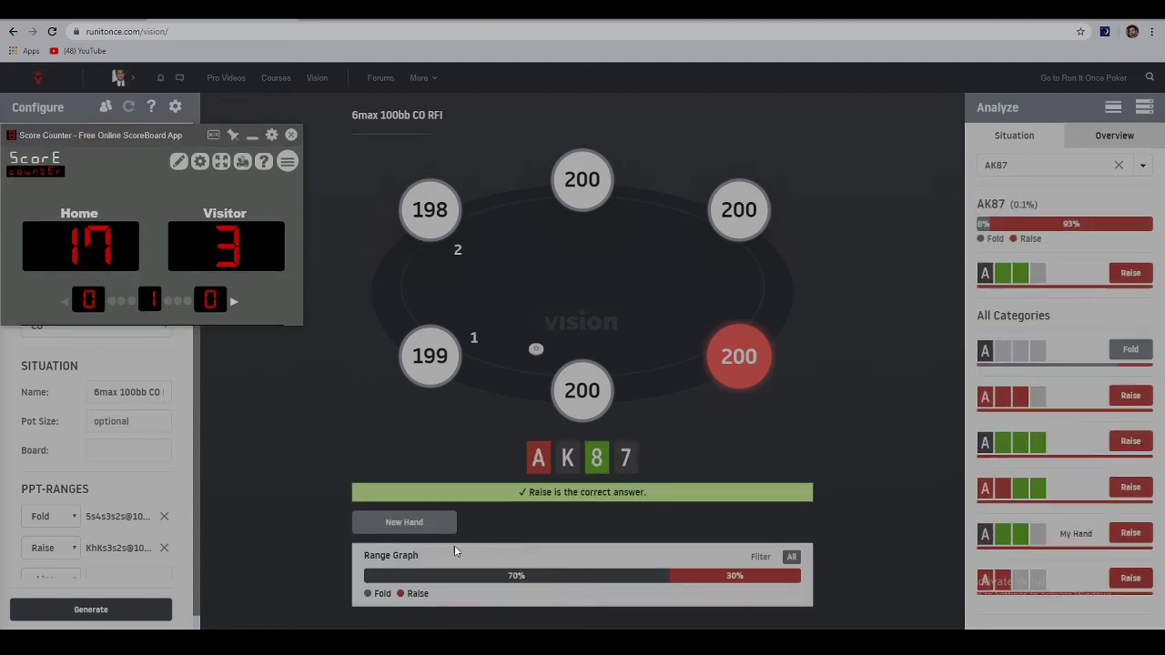
Step: Raise the AK64 hand, add one point to the Home score, and deal another hand
{"action": "left_click", "coordinate": [437, 526]}
{"action": "left_click", "coordinate": [487, 539]}
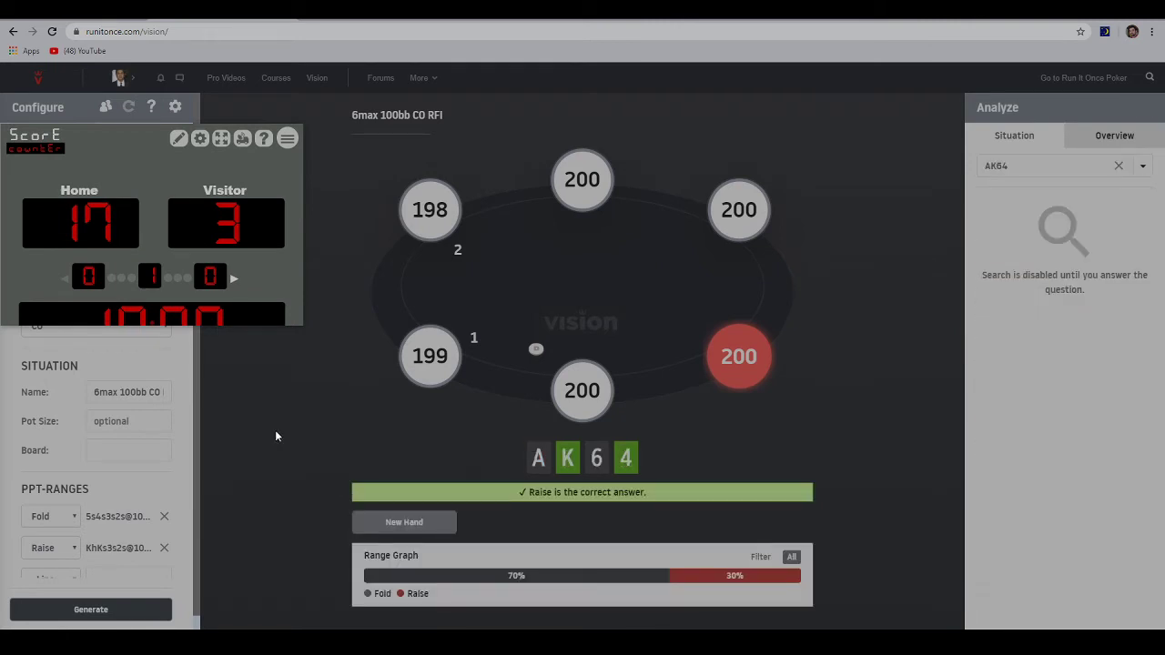
{"action": "left_click", "coordinate": [76, 241]}
{"action": "left_click", "coordinate": [442, 523]}
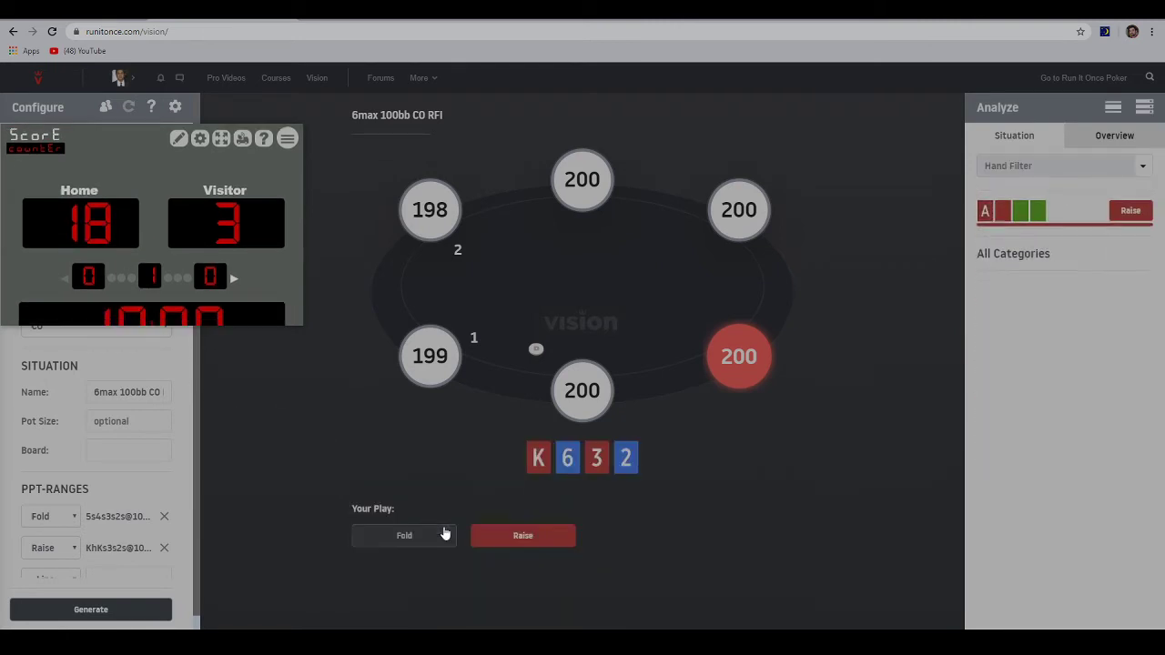
Step: Fold the K632 and J853 hands, adding one point to the Home score for each
{"action": "left_click", "coordinate": [426, 535]}
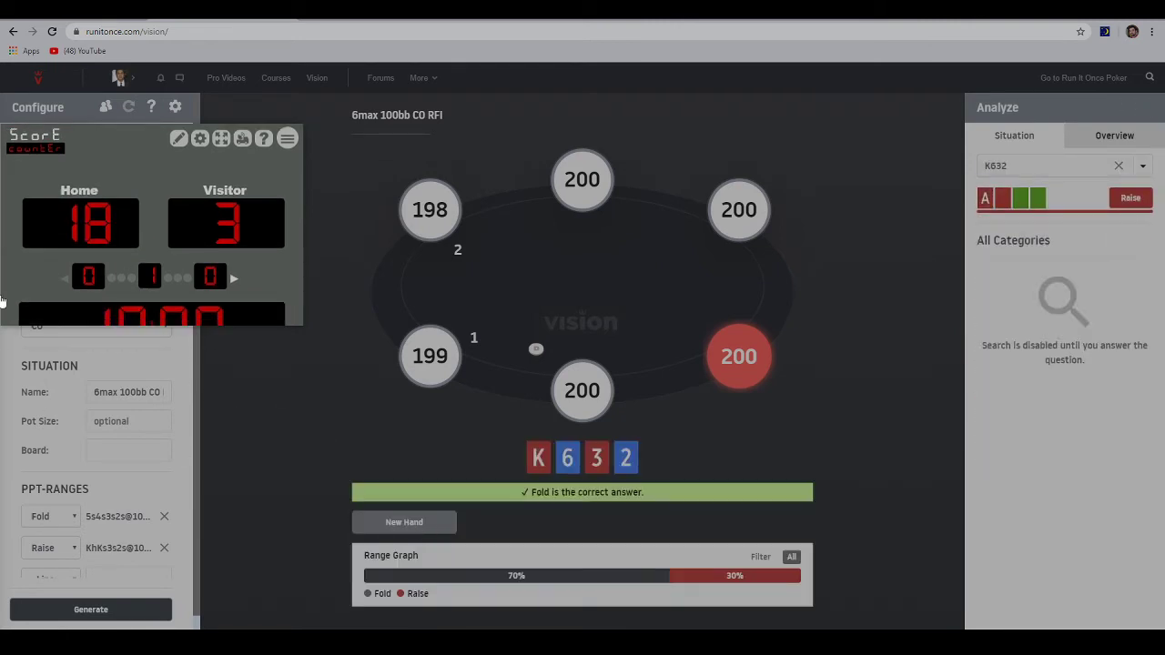
{"action": "left_click", "coordinate": [84, 235]}
{"action": "left_click", "coordinate": [398, 533]}
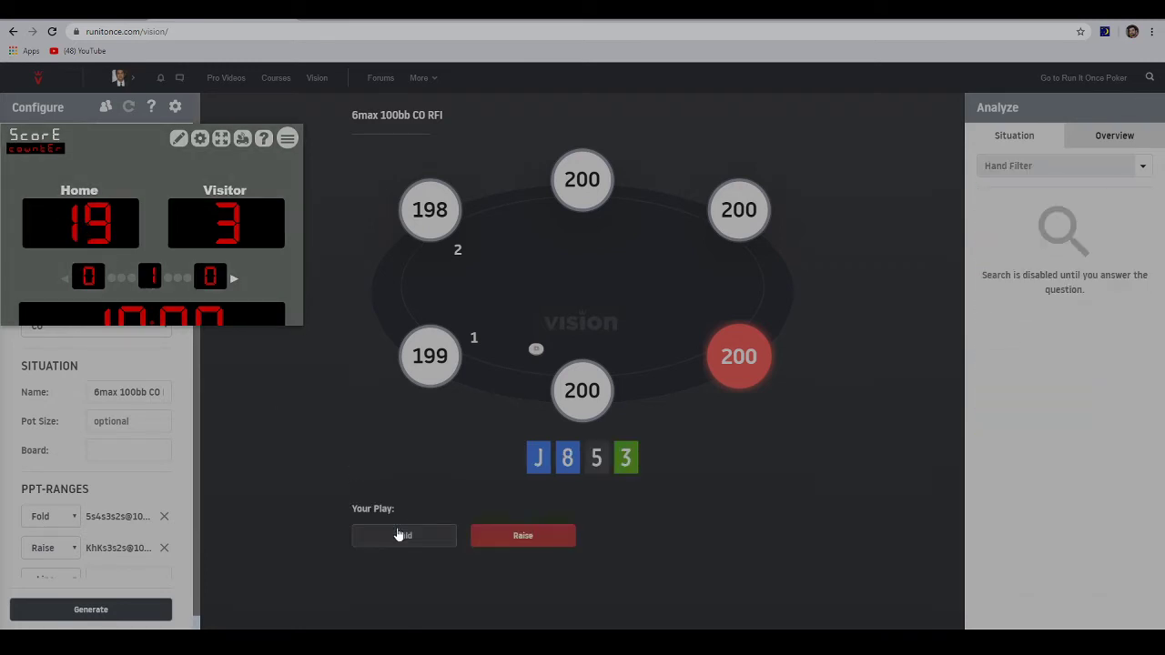
{"action": "left_click", "coordinate": [398, 537]}
{"action": "left_click", "coordinate": [118, 227]}
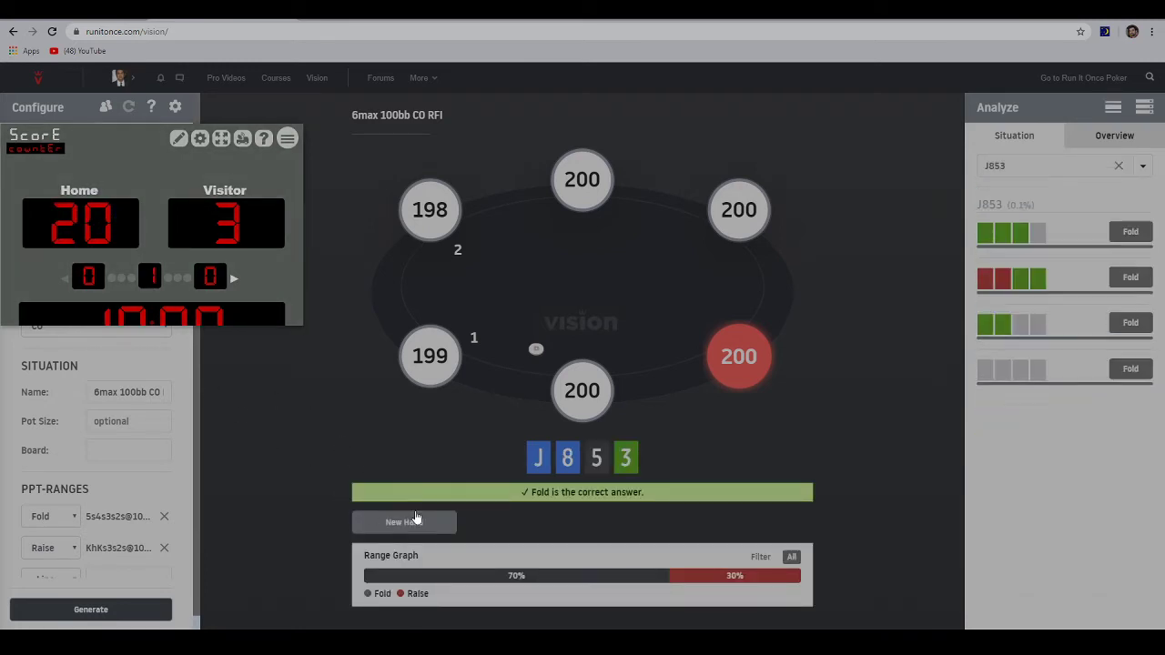
Step: Deal two new hands and fold both KQ32 and A633, adding one point to the Home score for each
{"action": "left_click", "coordinate": [407, 523]}
{"action": "left_click", "coordinate": [419, 534]}
{"action": "left_click", "coordinate": [82, 227]}
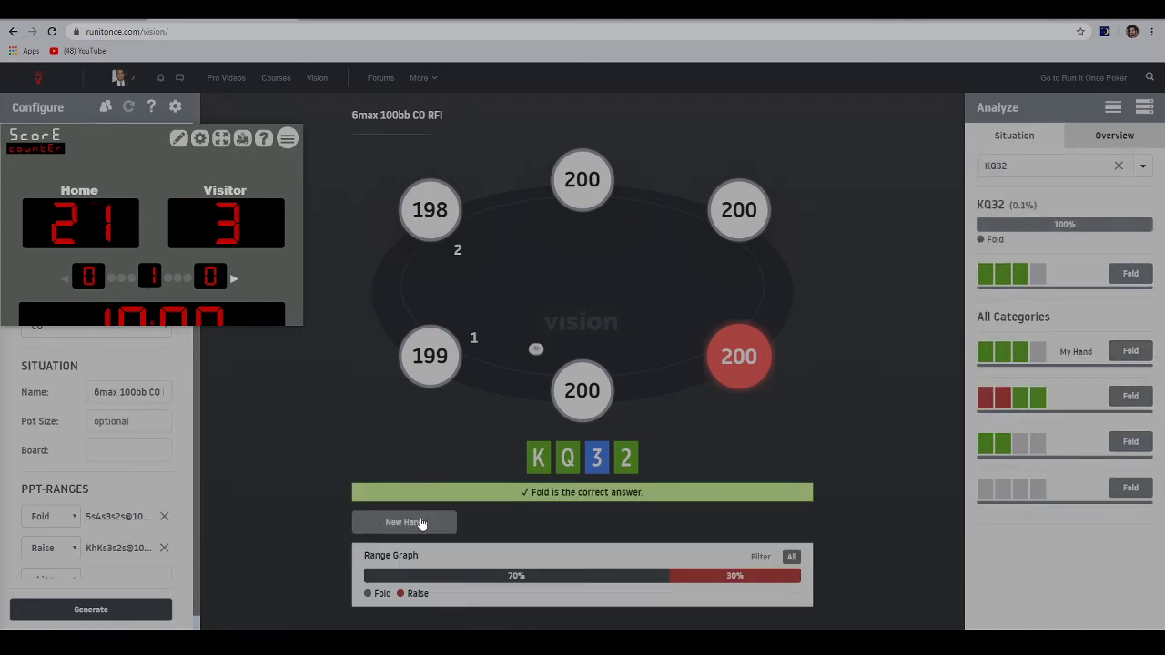
{"action": "left_click", "coordinate": [421, 523]}
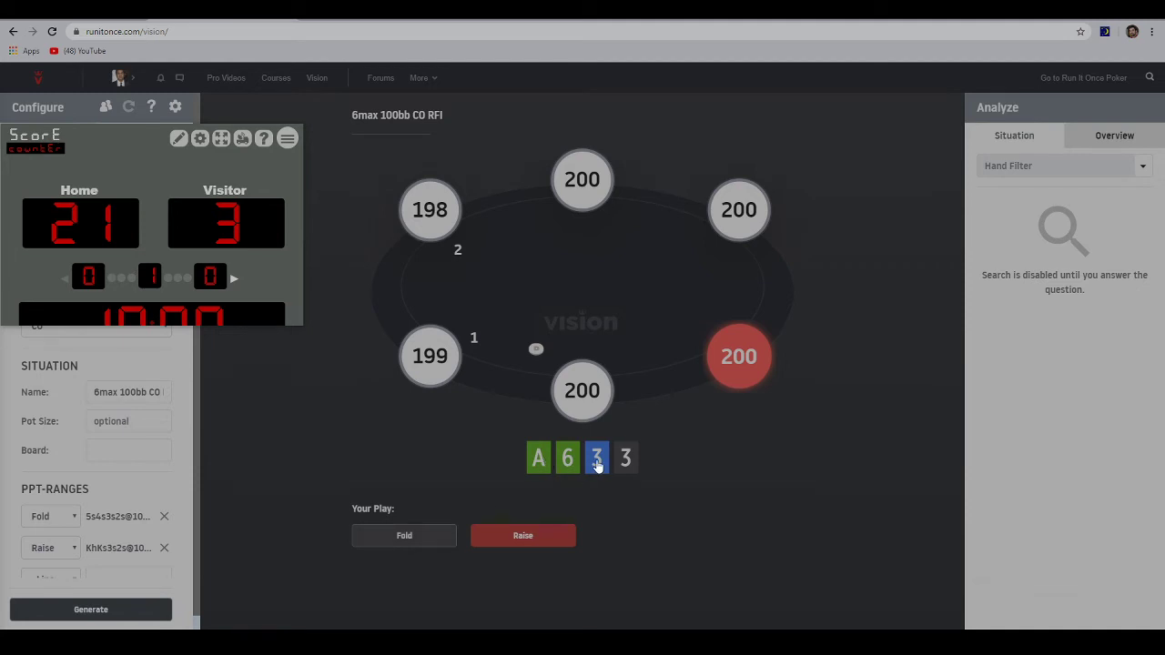
{"action": "left_click", "coordinate": [404, 536]}
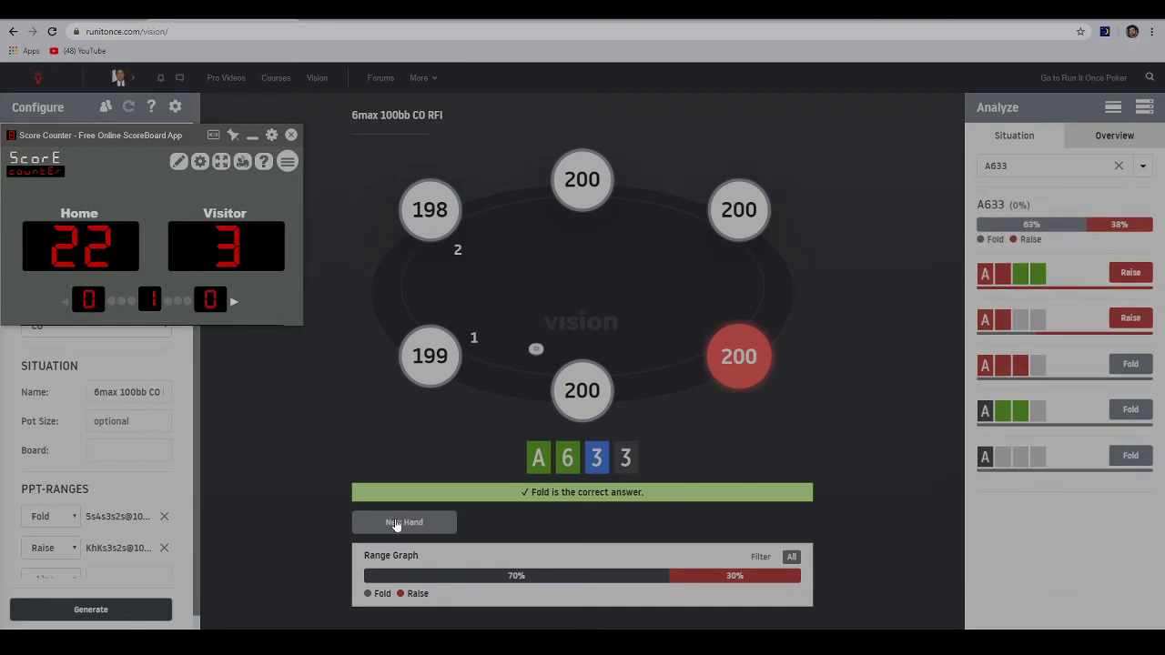
Step: Deal and fold the hand after A633, fold the QT43 hand as well, and add one Home point for each
{"action": "left_click", "coordinate": [396, 525]}
{"action": "left_click", "coordinate": [382, 540]}
{"action": "left_click", "coordinate": [105, 253]}
{"action": "left_click", "coordinate": [409, 515]}
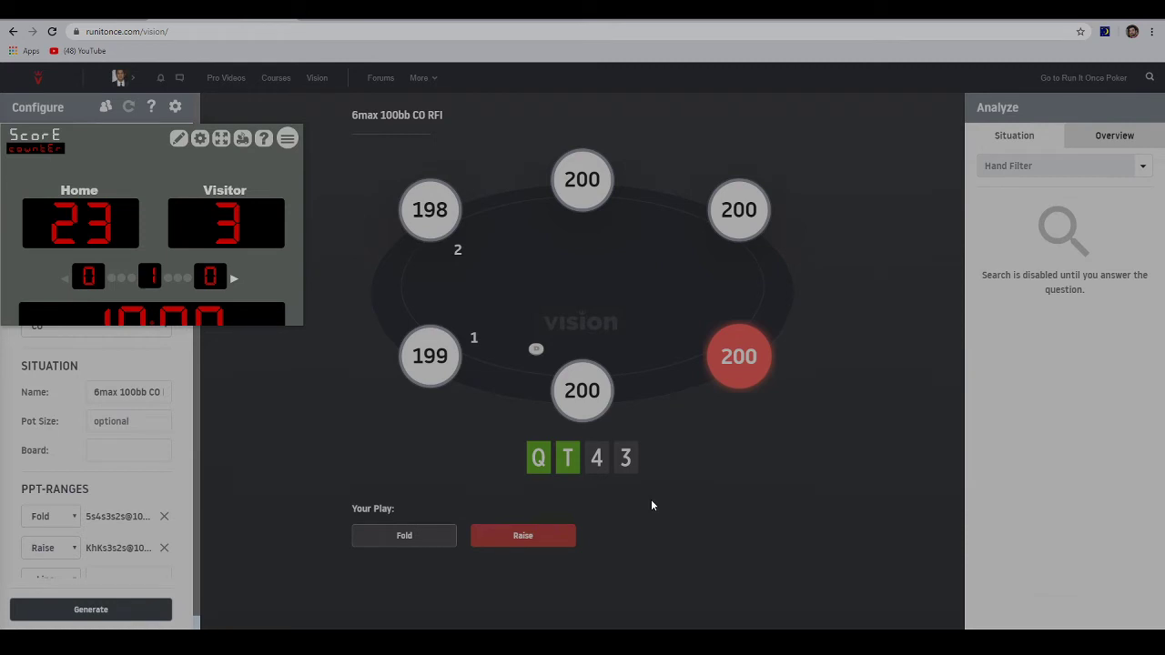
{"action": "left_click", "coordinate": [406, 535]}
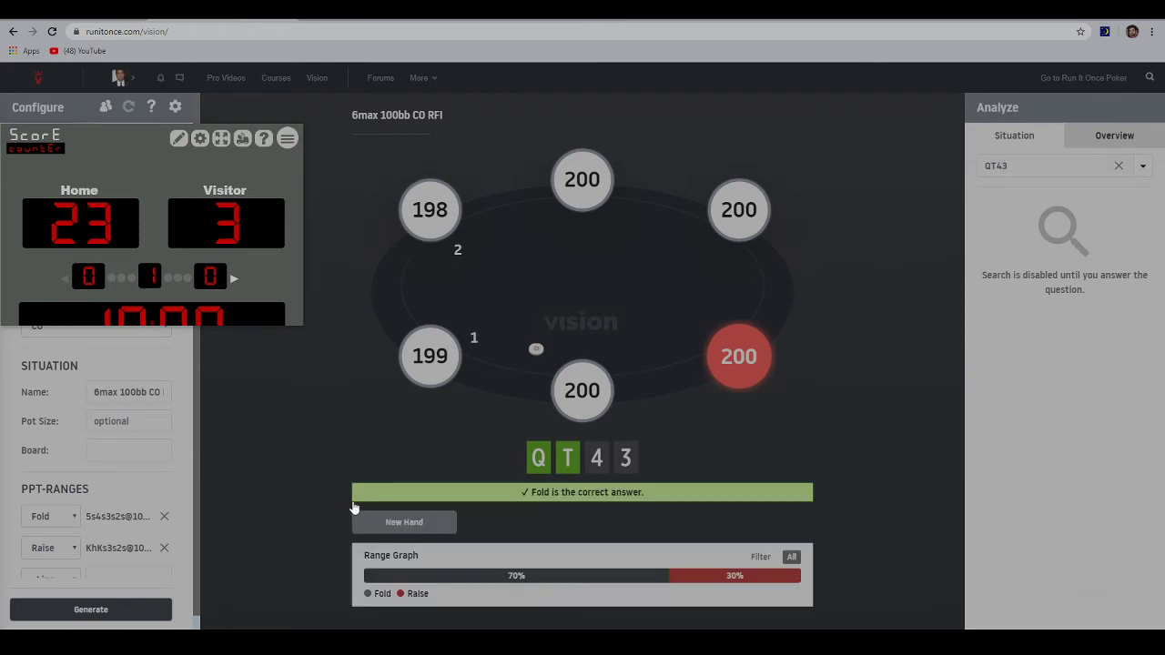
{"action": "left_click", "coordinate": [86, 254]}
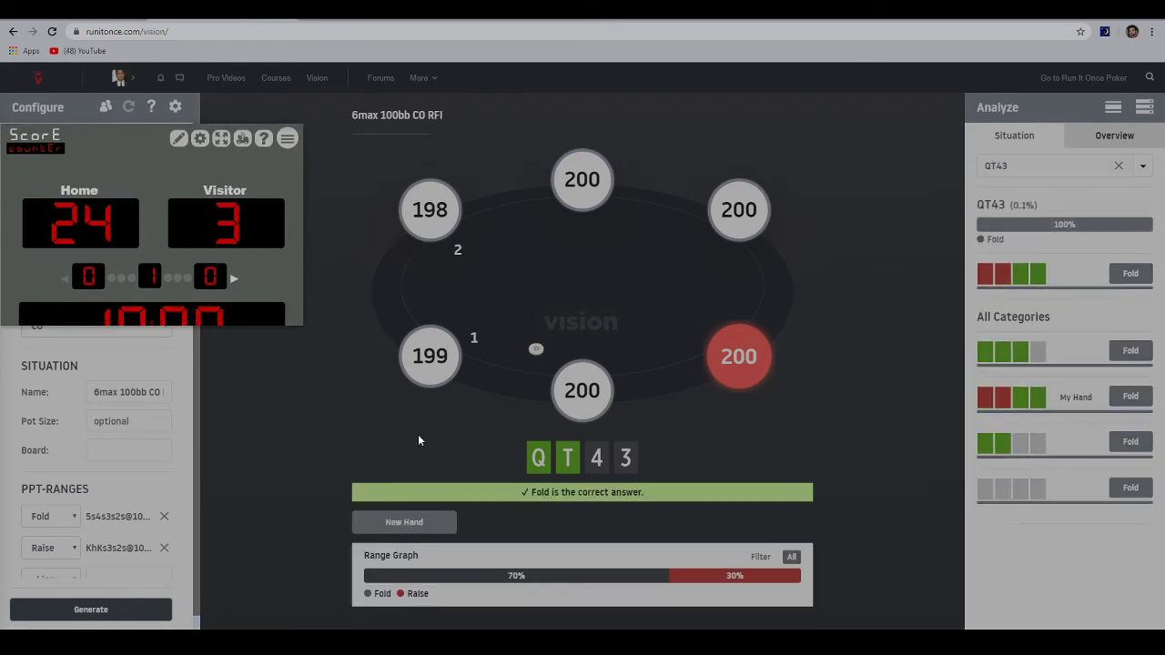
Step: Deal two more hands, fold T322 and raise KKT8, adding one point to the Home score for each
{"action": "left_click", "coordinate": [393, 524]}
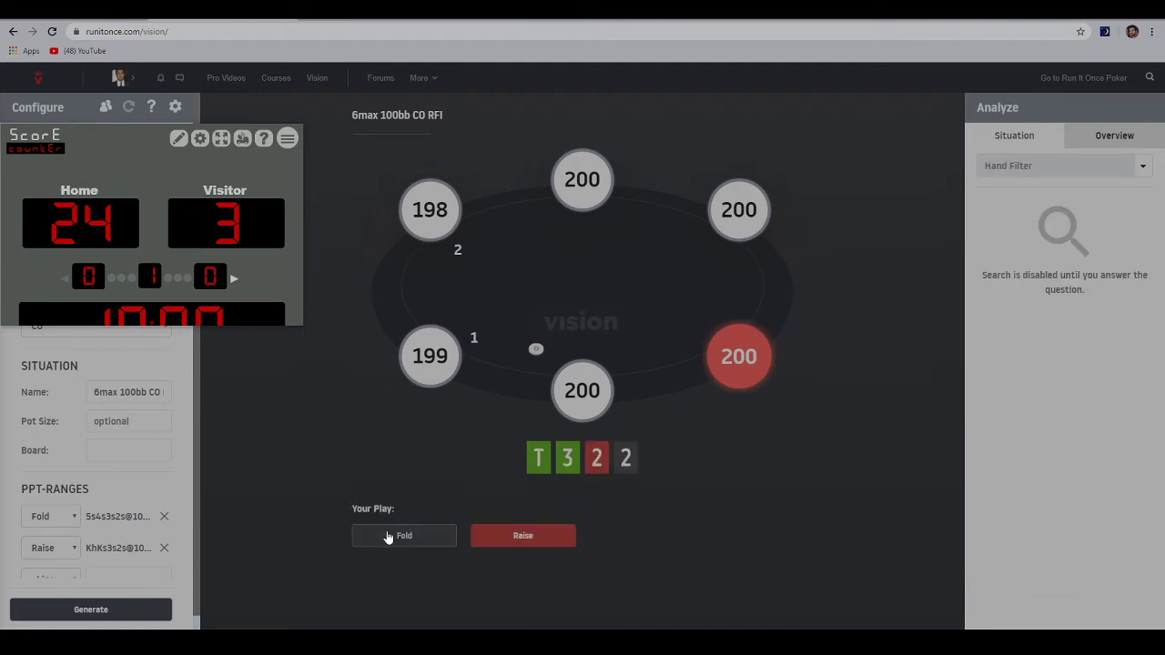
{"action": "left_click", "coordinate": [395, 535]}
{"action": "left_click", "coordinate": [88, 244]}
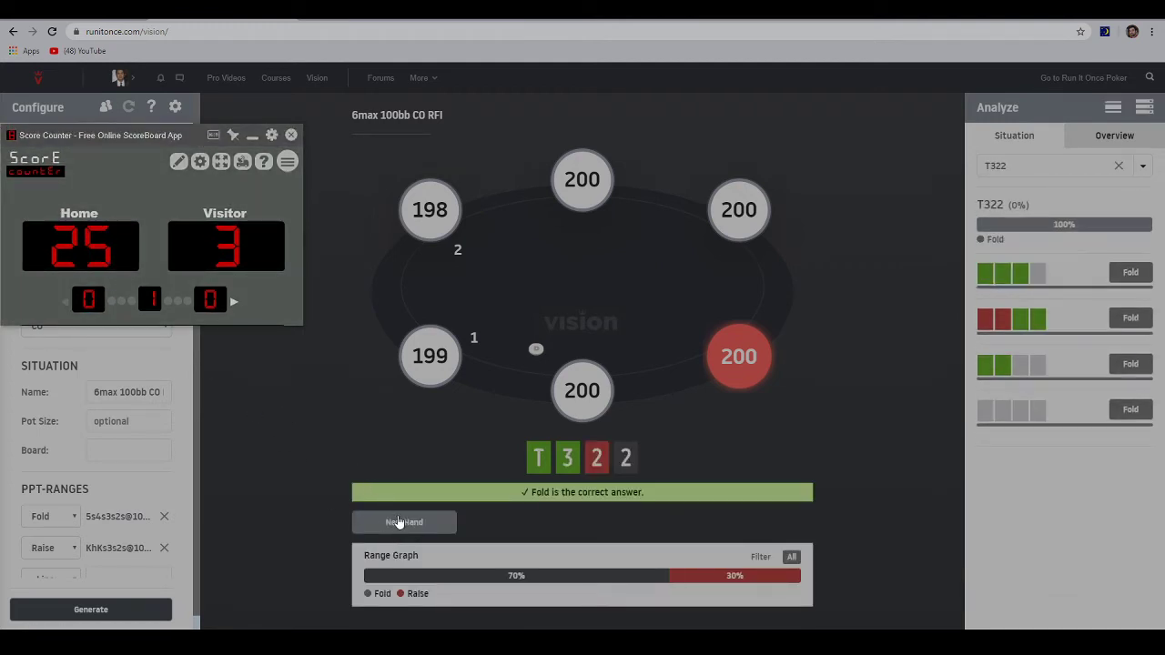
{"action": "left_click", "coordinate": [398, 520]}
{"action": "left_click", "coordinate": [494, 535]}
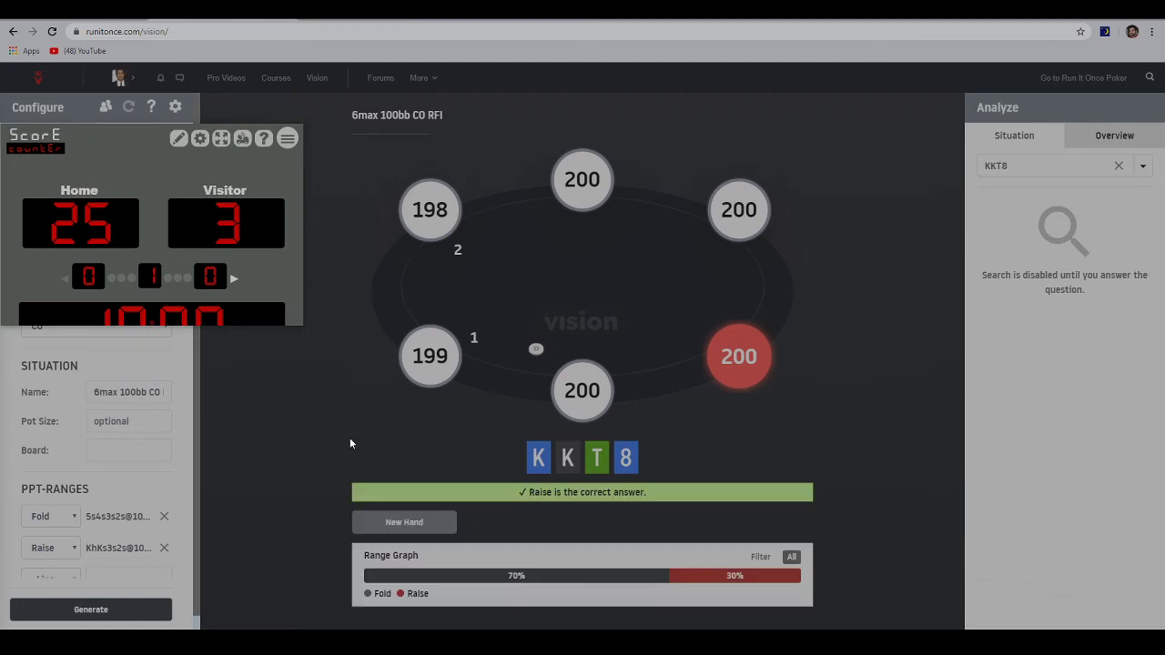
{"action": "left_click", "coordinate": [88, 244]}
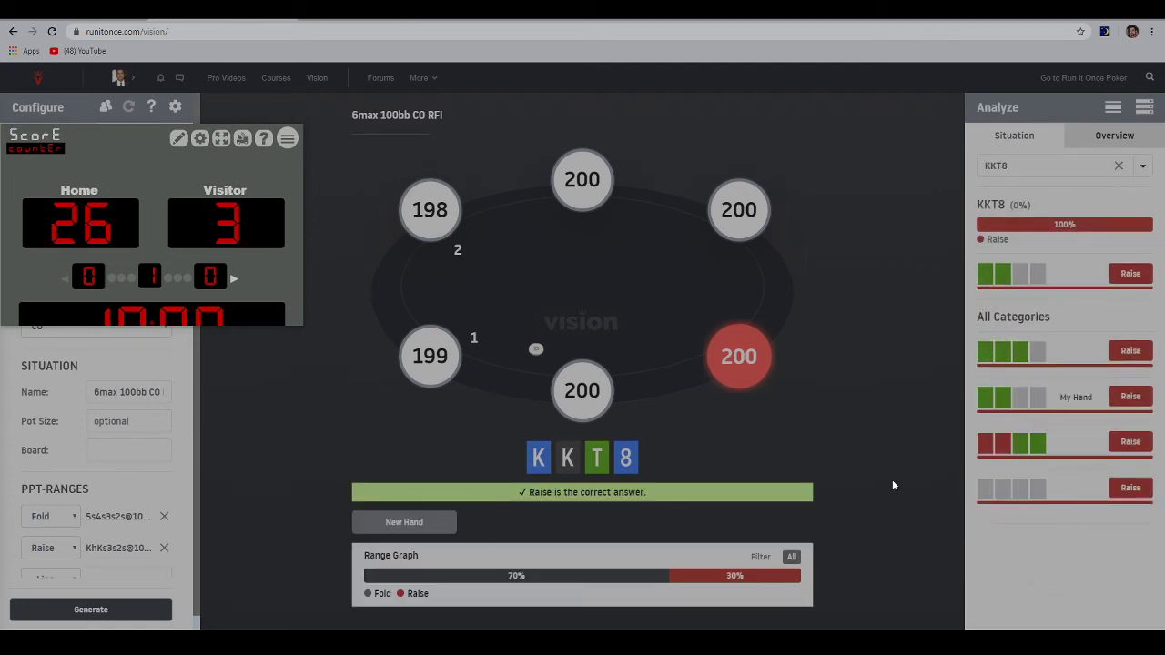
Step: Deal two more hands and fold both 8842 and T432, adding one point to the Home score for each
{"action": "left_click", "coordinate": [403, 522]}
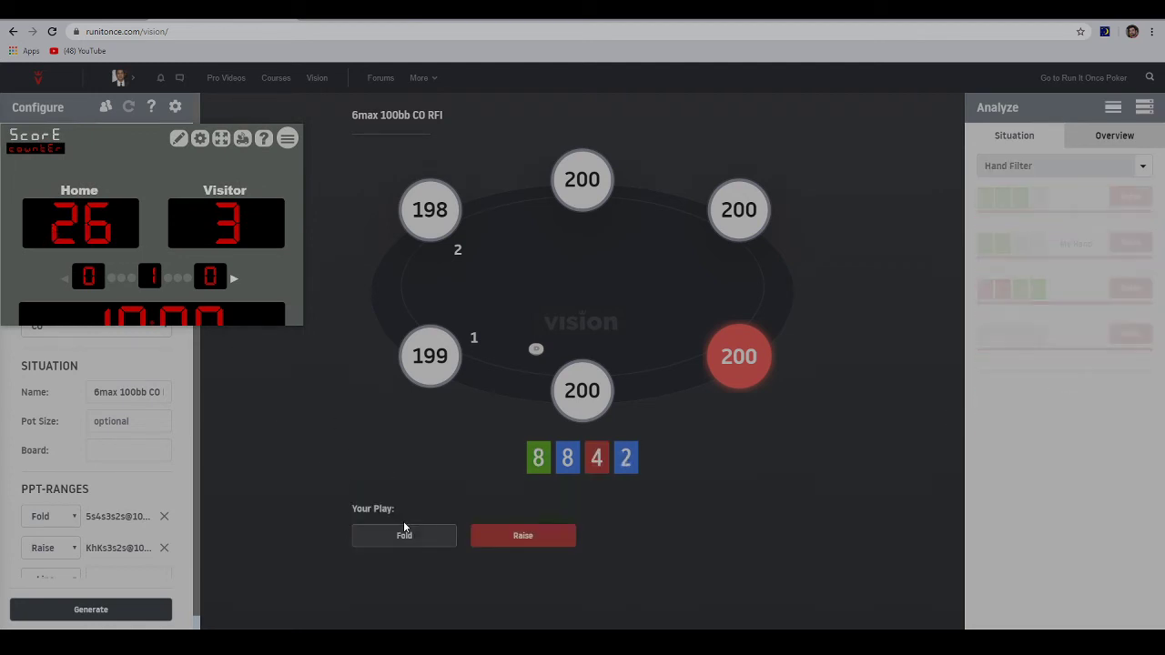
{"action": "left_click", "coordinate": [398, 537]}
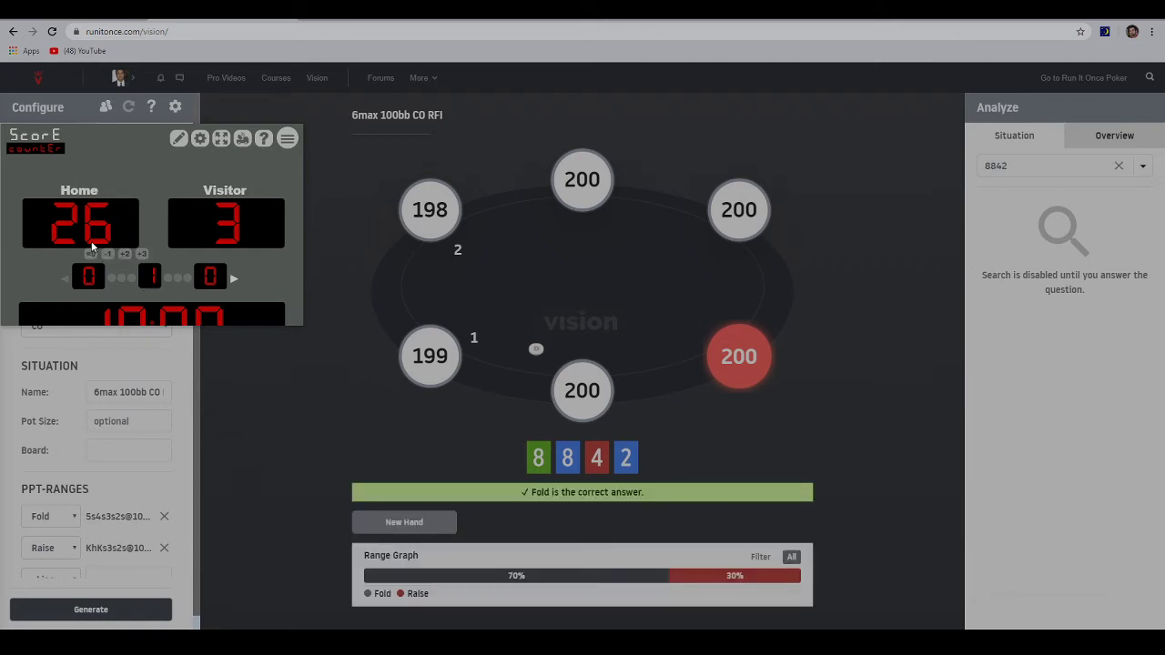
{"action": "left_click", "coordinate": [90, 246]}
{"action": "left_click", "coordinate": [429, 519]}
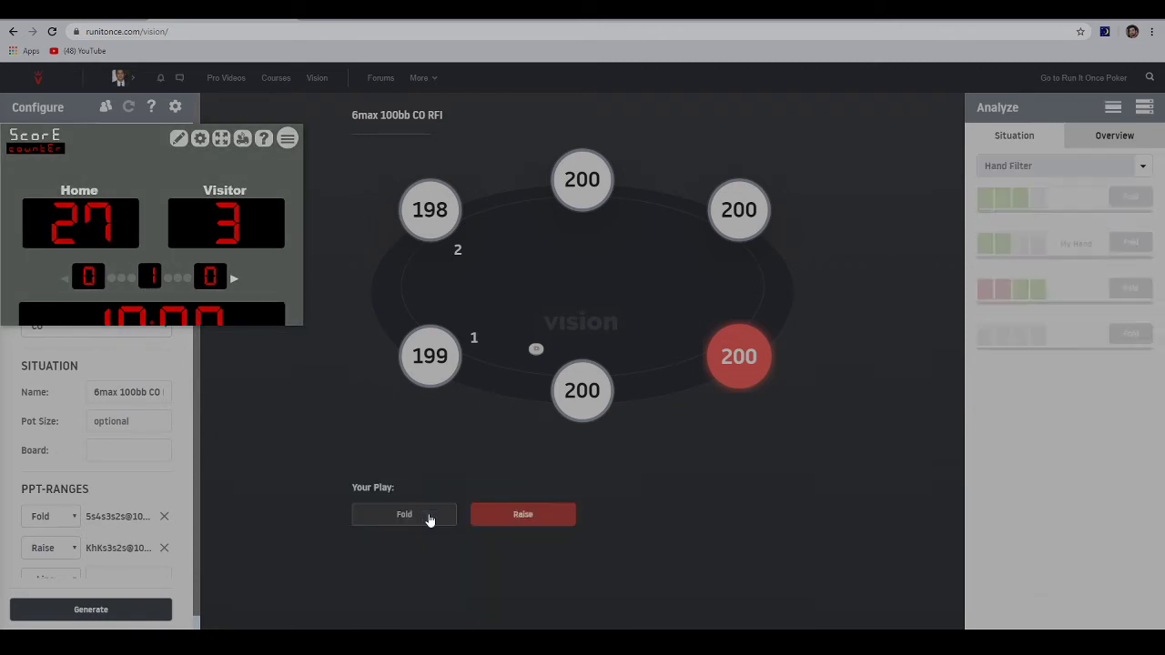
{"action": "left_click", "coordinate": [417, 536]}
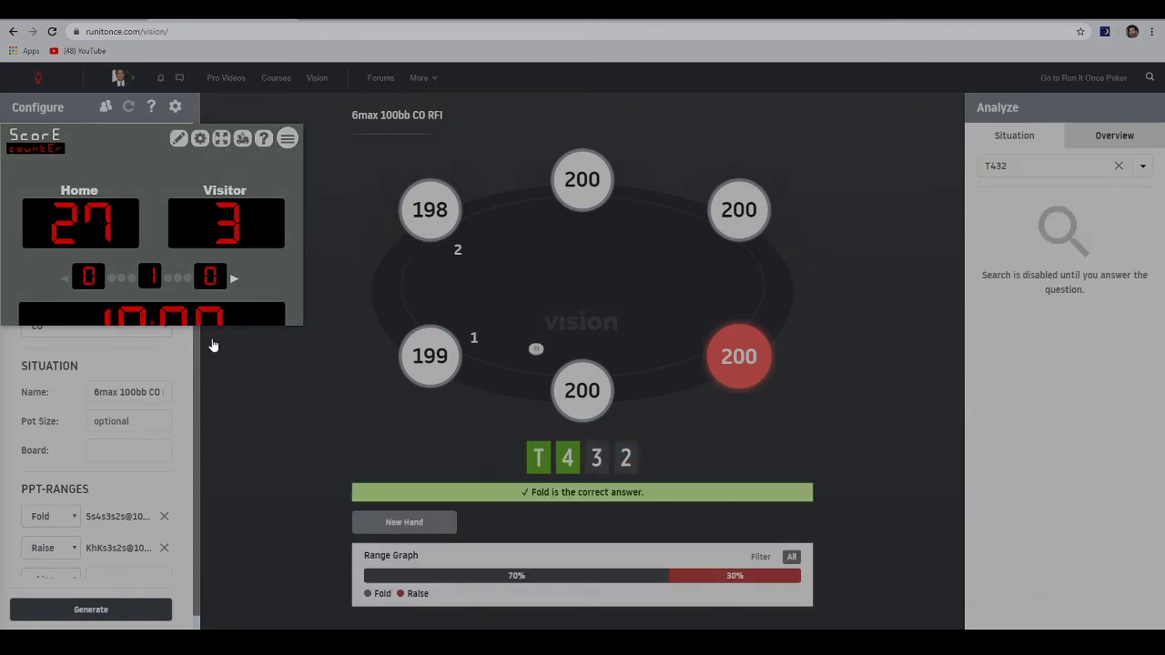
{"action": "left_click", "coordinate": [91, 242]}
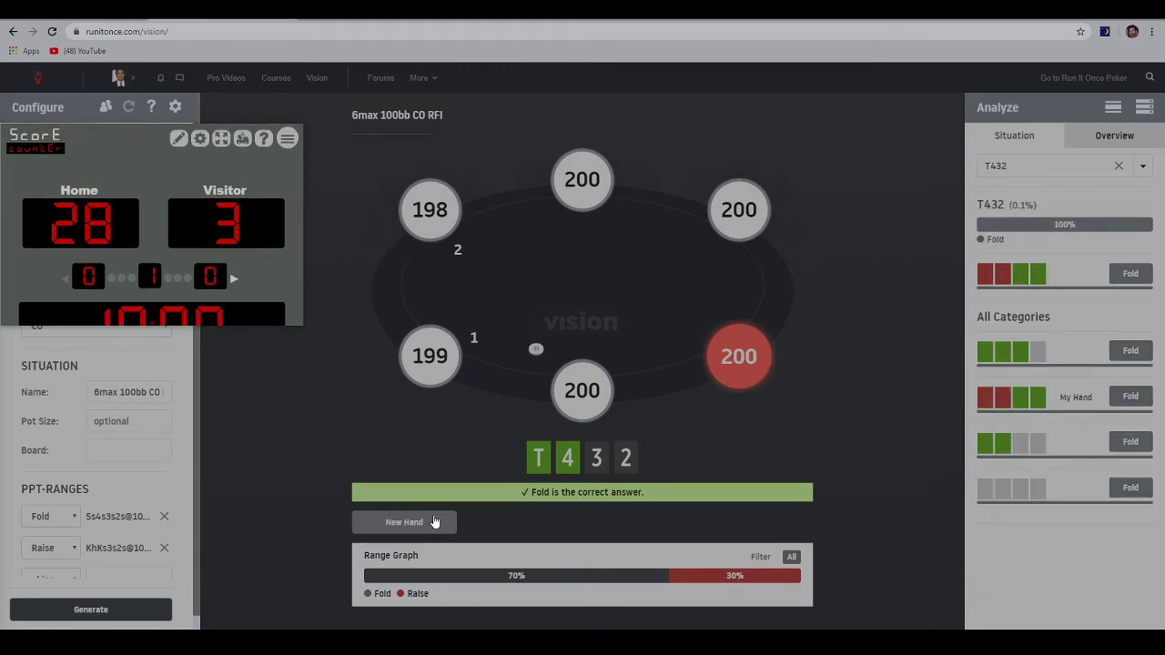
Step: Deal two more hands and fold both 7522 and T872, adding one point to the Home score for each
{"action": "left_click", "coordinate": [442, 522]}
{"action": "left_click", "coordinate": [412, 532]}
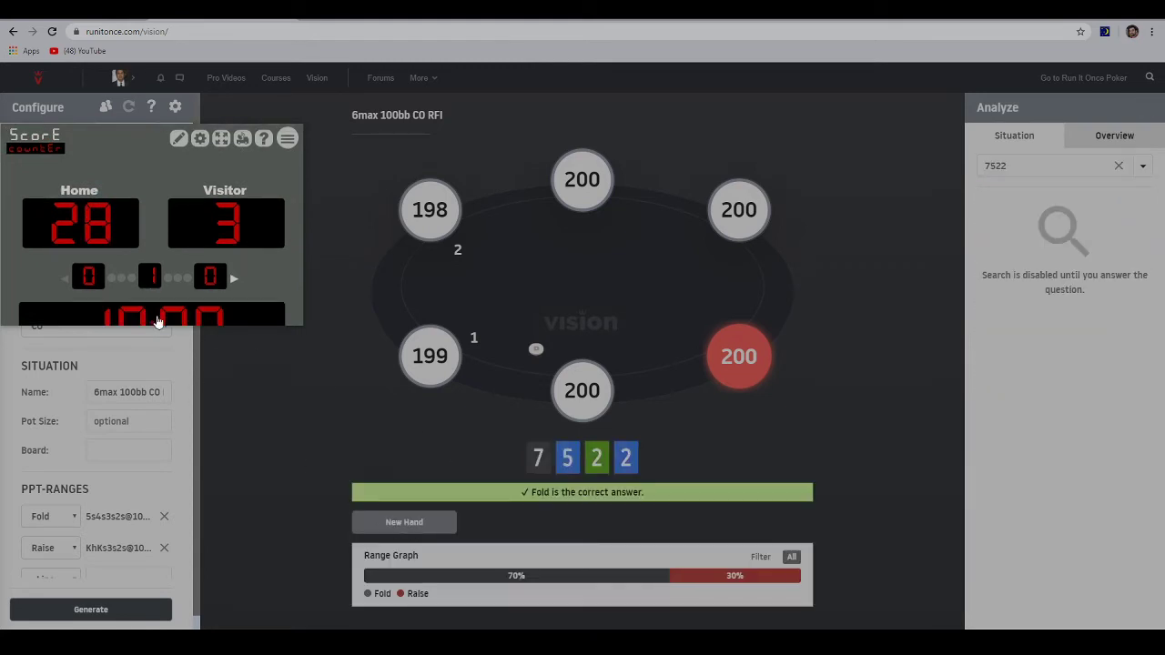
{"action": "left_click", "coordinate": [95, 227]}
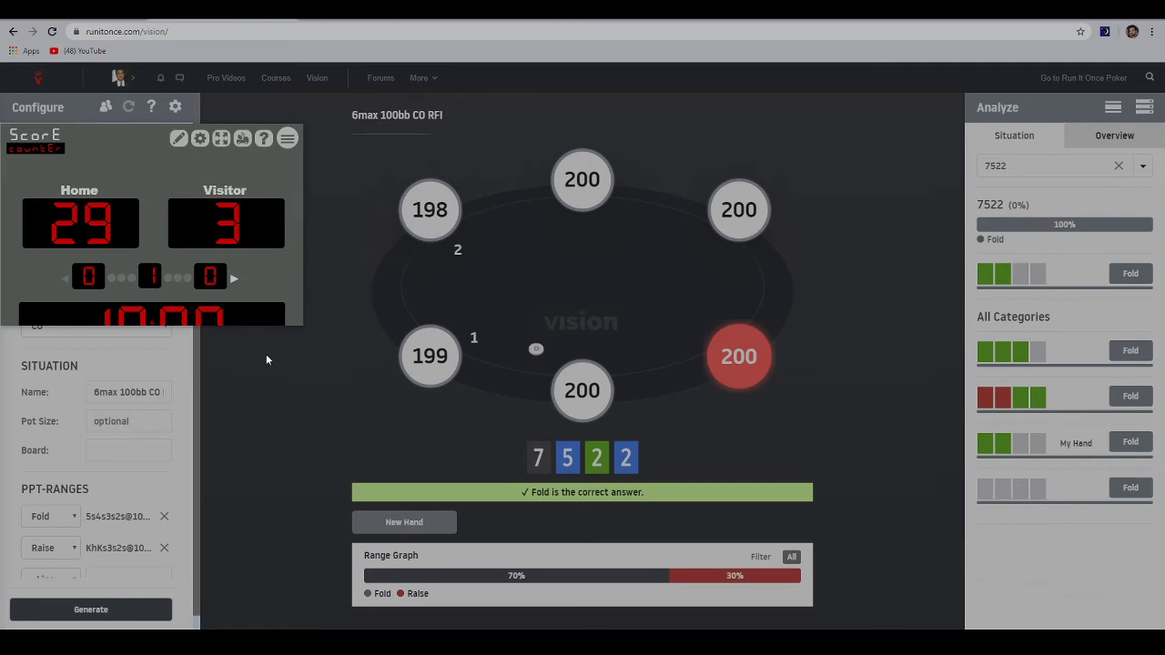
{"action": "left_click", "coordinate": [393, 526]}
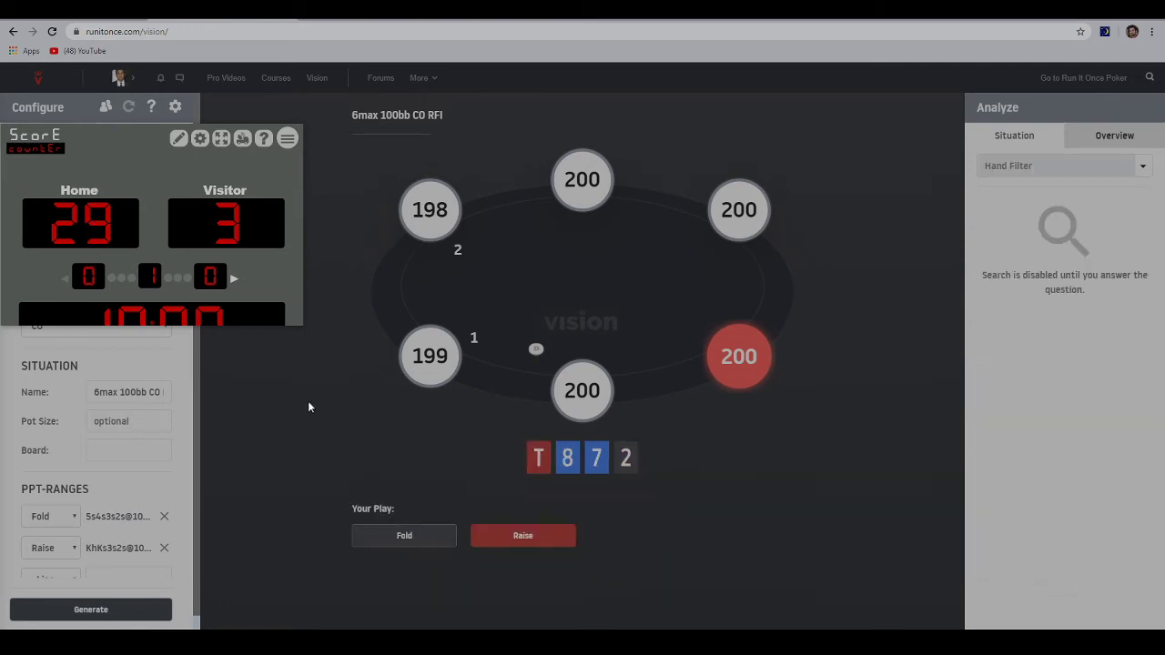
{"action": "left_click", "coordinate": [425, 543]}
{"action": "left_click", "coordinate": [106, 238]}
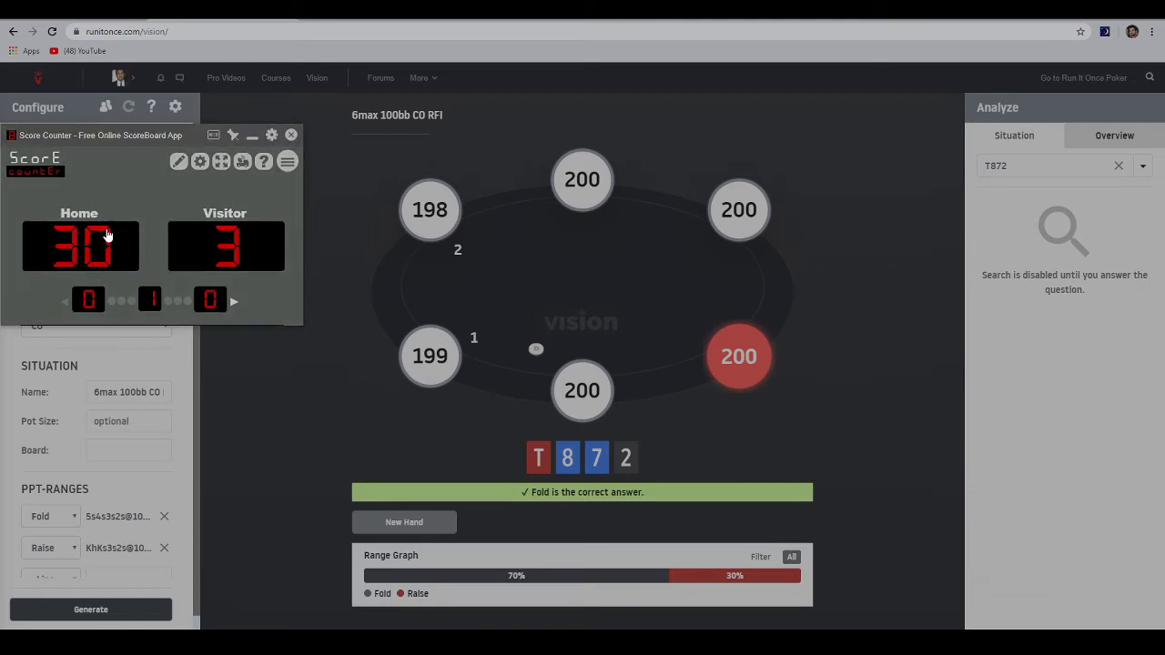
Step: Deal two more hands and fold both 7643 and QT72, adding one point to the Home score for each
{"action": "left_click", "coordinate": [402, 522]}
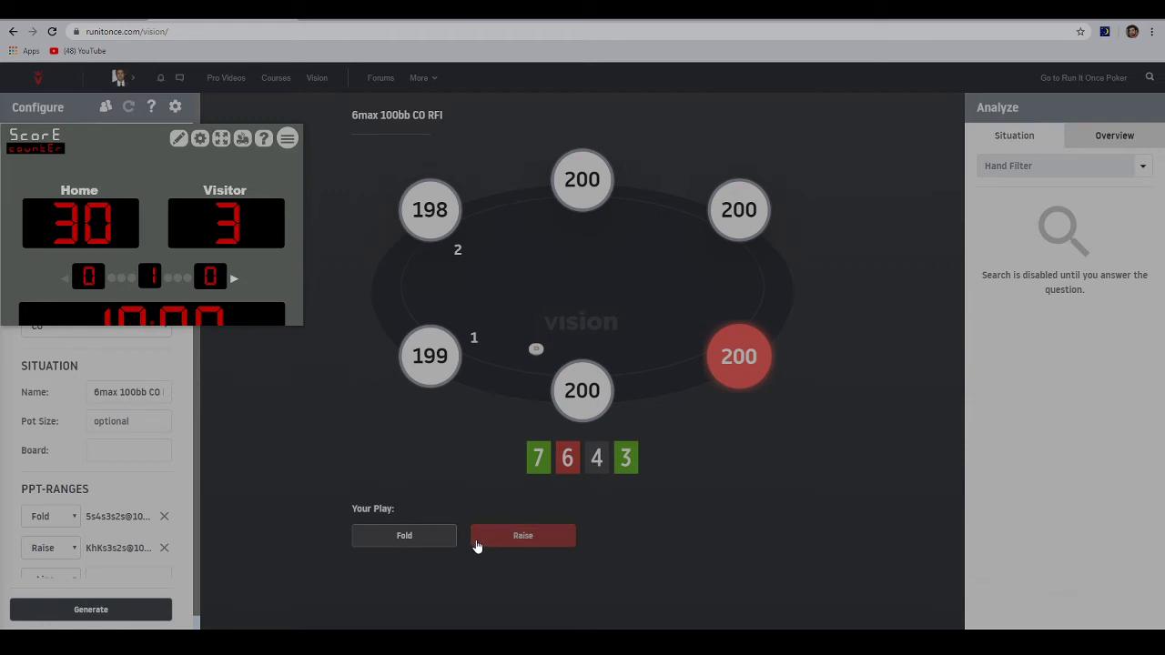
{"action": "left_click", "coordinate": [407, 539]}
{"action": "left_click", "coordinate": [84, 229]}
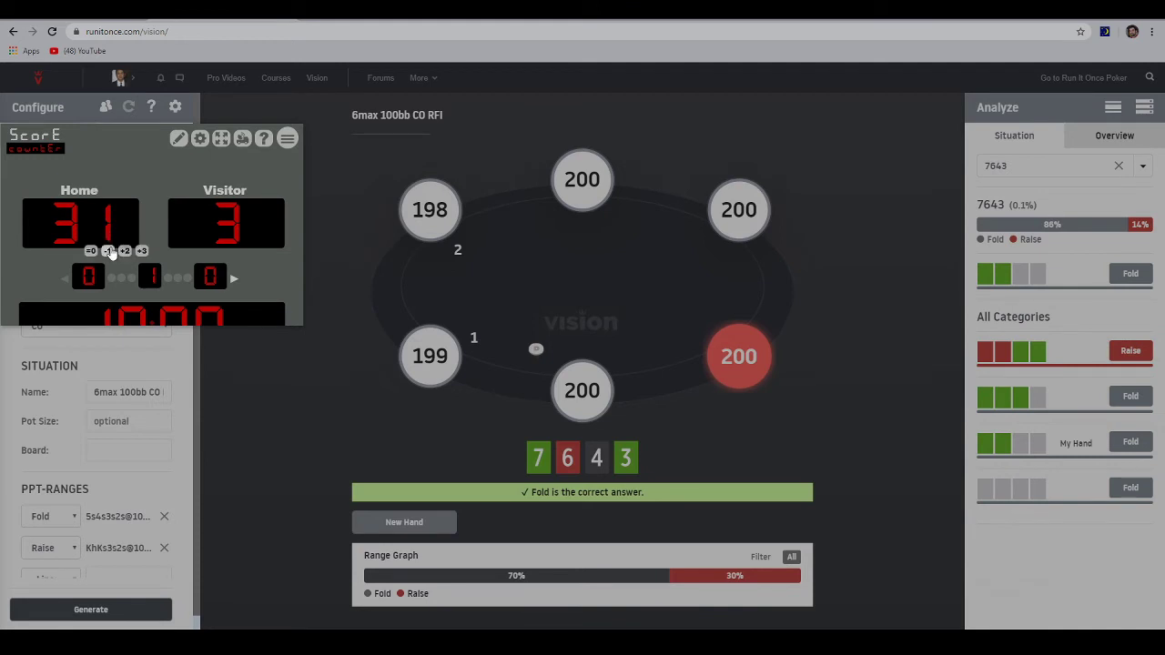
{"action": "left_click", "coordinate": [416, 522]}
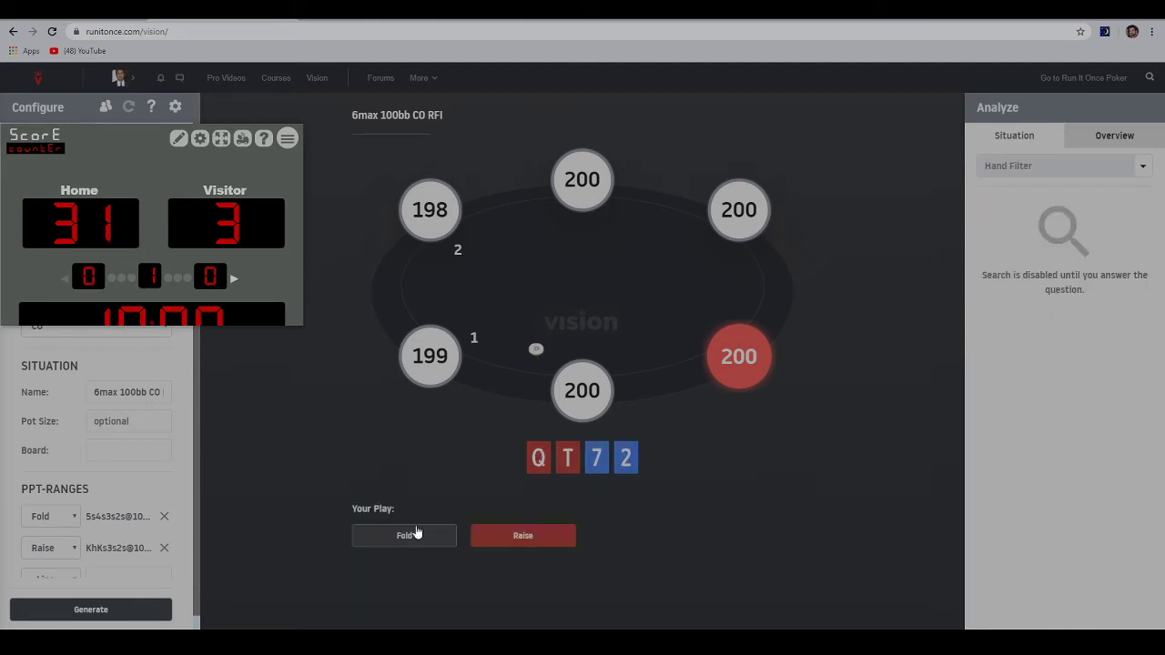
{"action": "left_click", "coordinate": [377, 535]}
{"action": "left_click", "coordinate": [94, 255]}
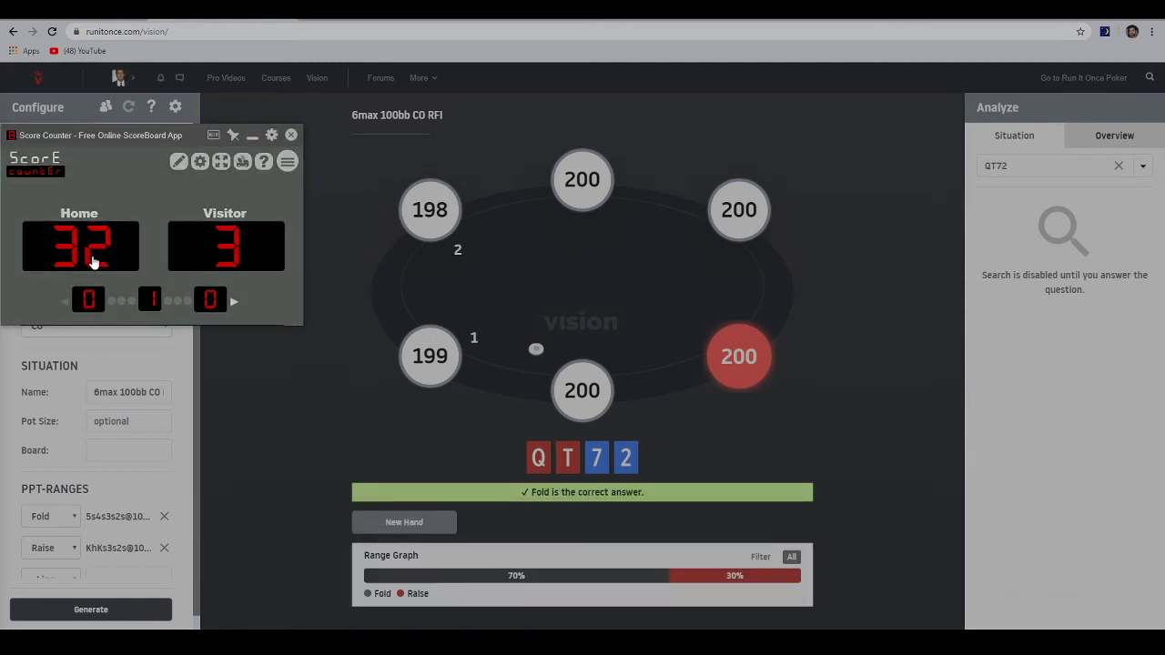
Step: Deal two more hands, fold Q876 and raise AKQ5, adding one point to the Home score for each
{"action": "left_click", "coordinate": [403, 521]}
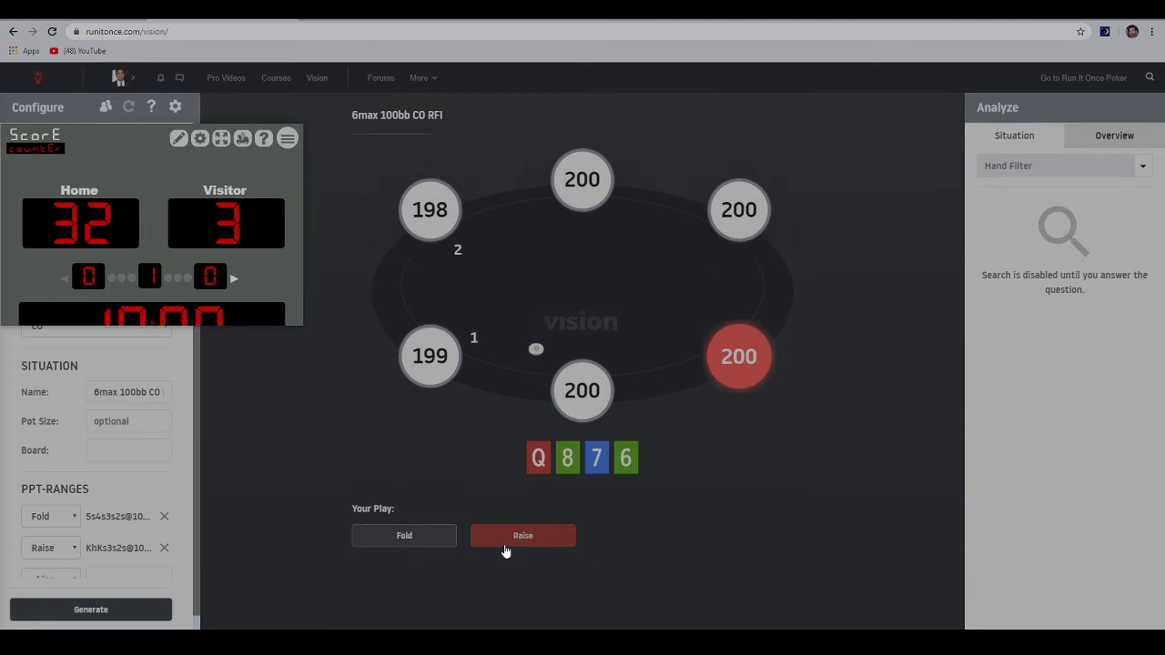
{"action": "left_click", "coordinate": [406, 545]}
{"action": "left_click", "coordinate": [104, 244]}
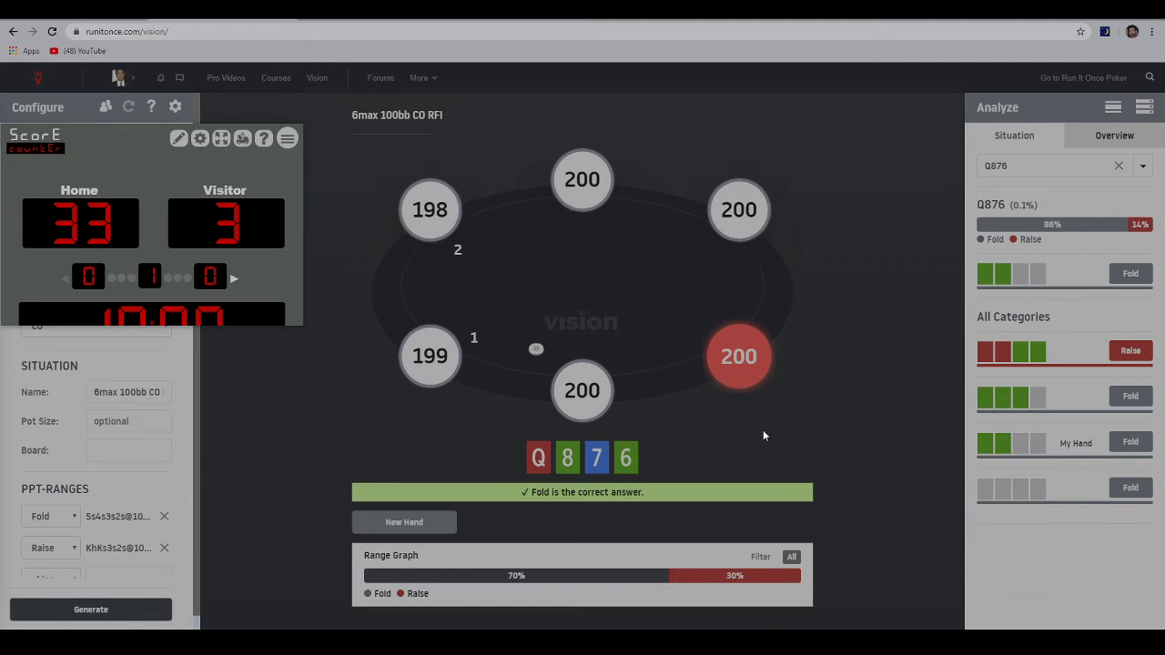
{"action": "left_click", "coordinate": [417, 525]}
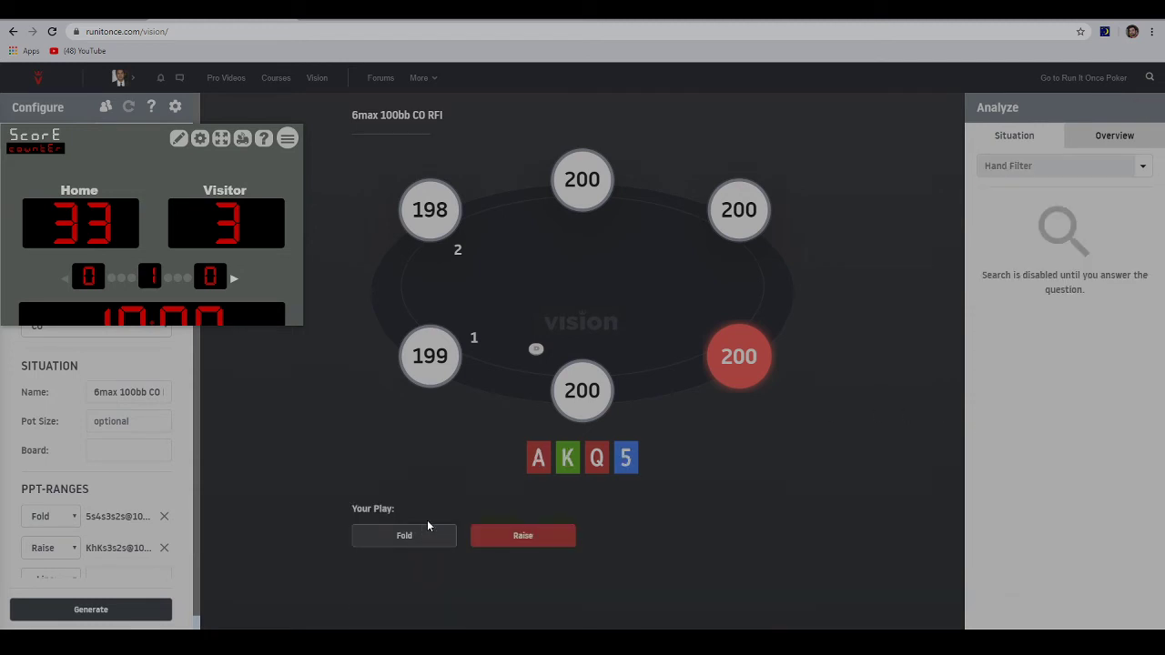
{"action": "left_click", "coordinate": [539, 544]}
{"action": "left_click", "coordinate": [78, 263]}
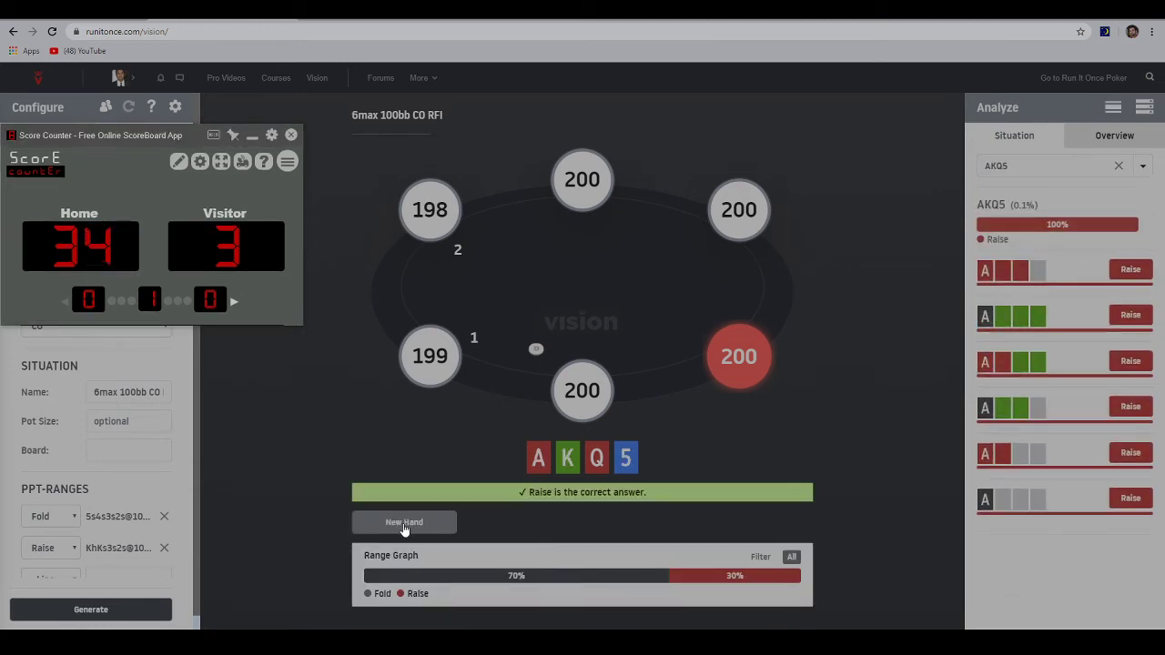
Step: Deal and fold the hand after AKQ5, fold the Q975 hand as well, and add one Home point for each
{"action": "left_click", "coordinate": [405, 525]}
{"action": "left_click", "coordinate": [404, 532]}
{"action": "left_click", "coordinate": [116, 269]}
{"action": "left_click", "coordinate": [414, 522]}
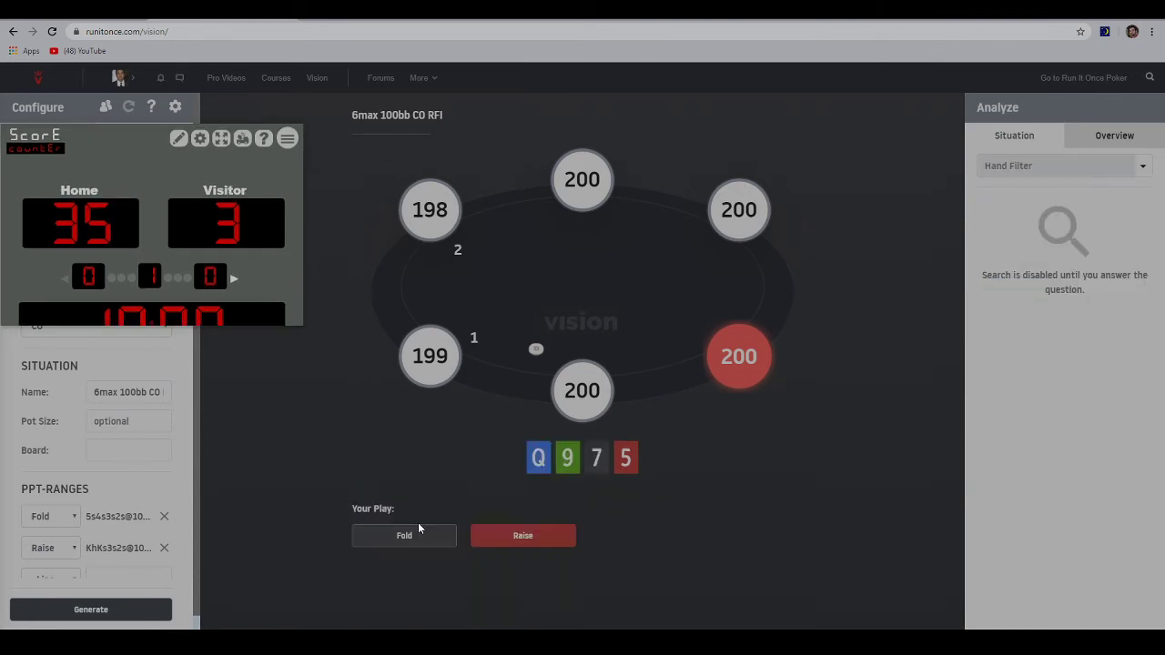
{"action": "left_click", "coordinate": [421, 530]}
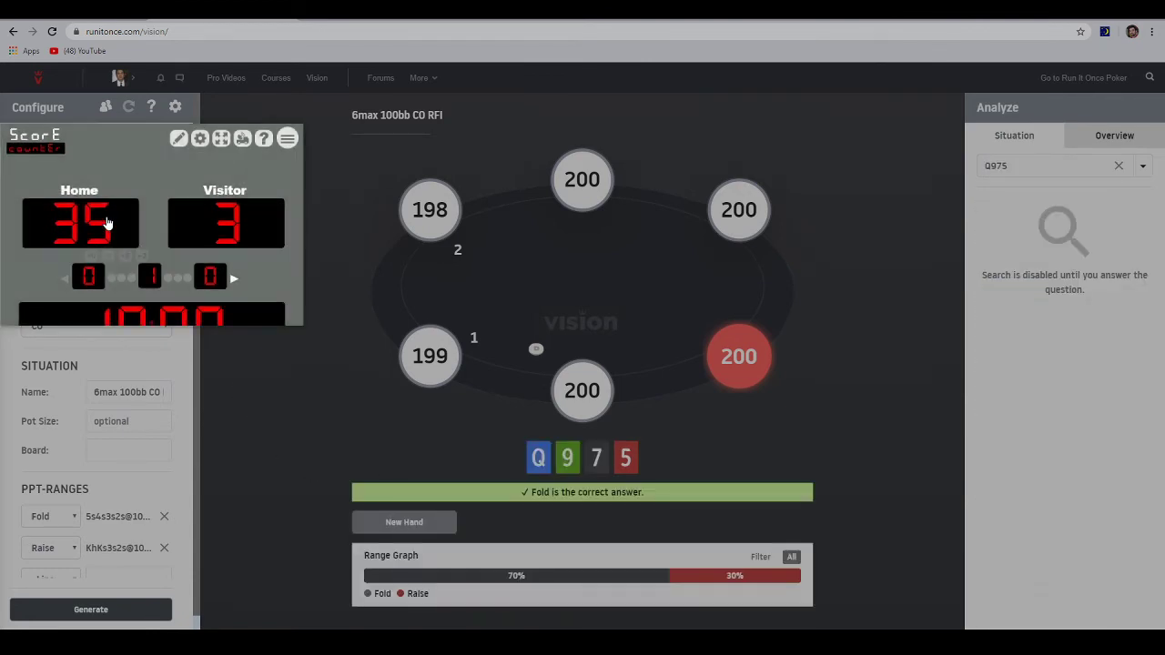
{"action": "left_click", "coordinate": [107, 223]}
Step: Deal a new hand, fold K964, and add one point to the Home score
{"action": "left_click", "coordinate": [405, 524]}
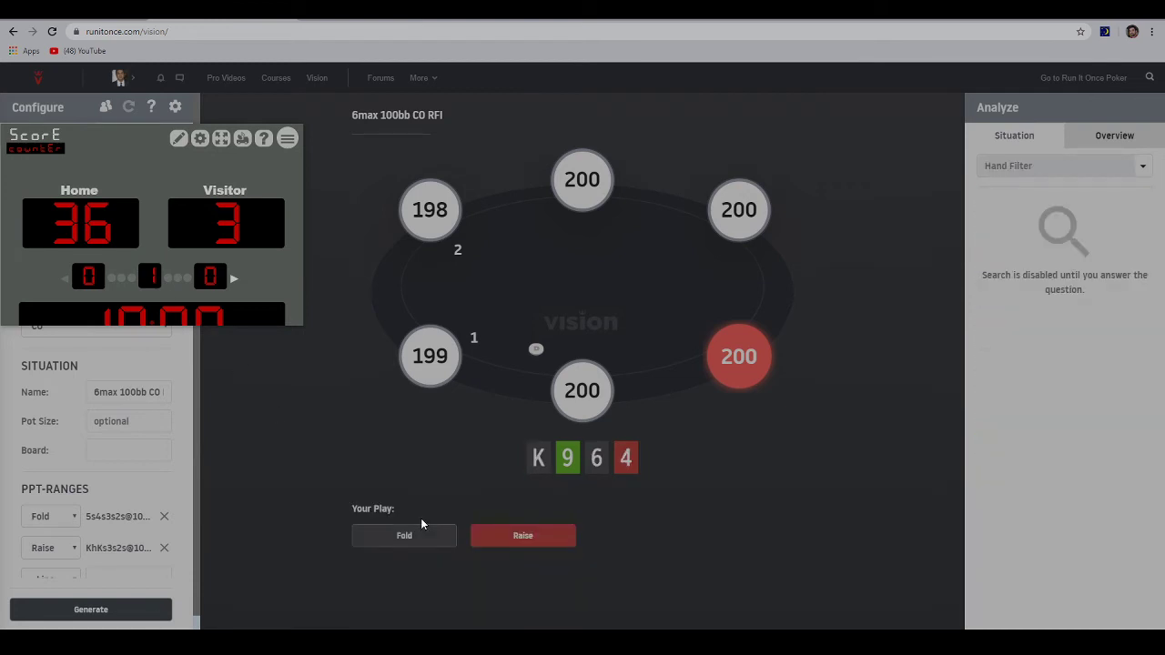
{"action": "left_click", "coordinate": [425, 536]}
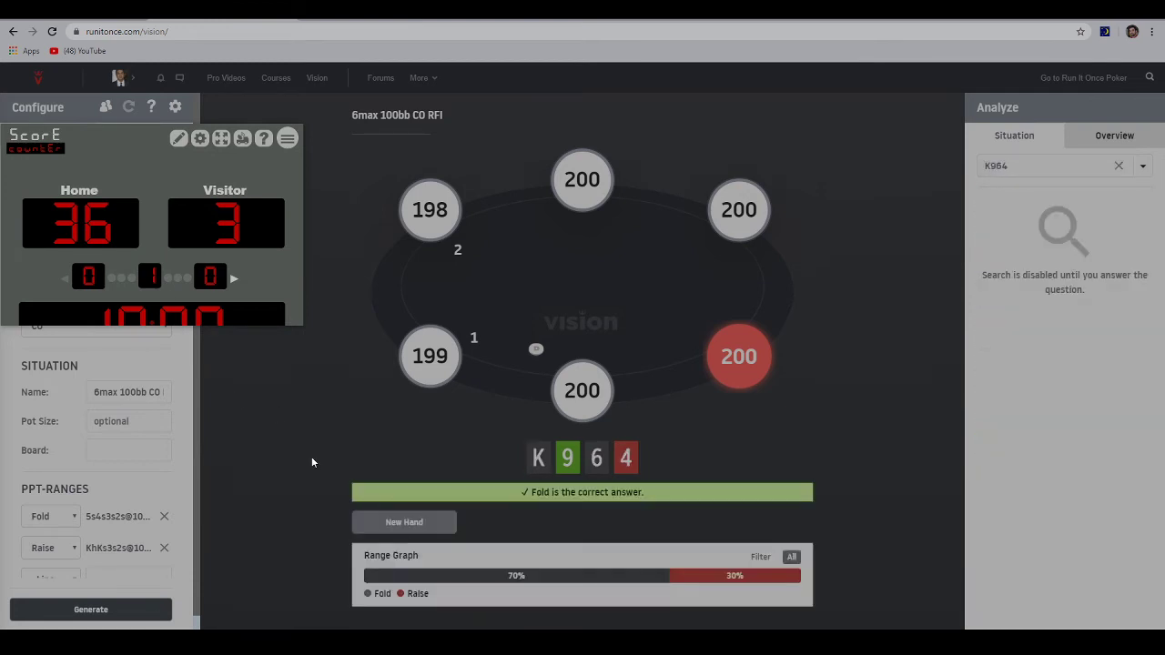
{"action": "left_click", "coordinate": [75, 239]}
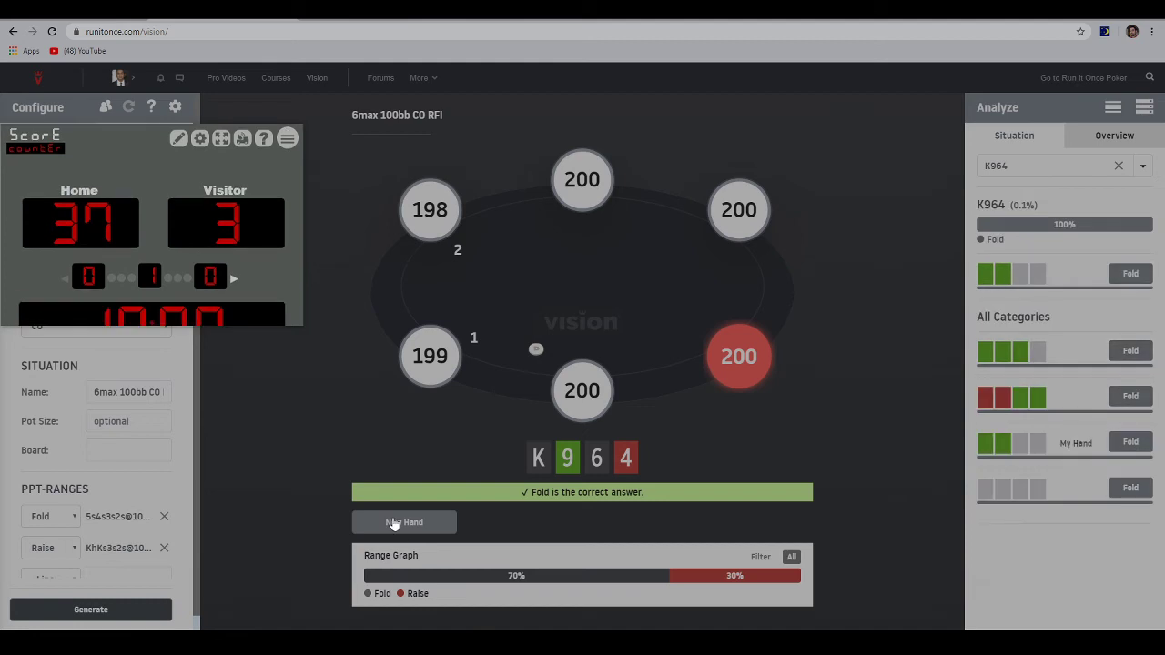
Step: Deal two more hands and fold both TT65 and J543, adding one point to the Home score for each
{"action": "left_click", "coordinate": [404, 532]}
{"action": "left_click", "coordinate": [421, 545]}
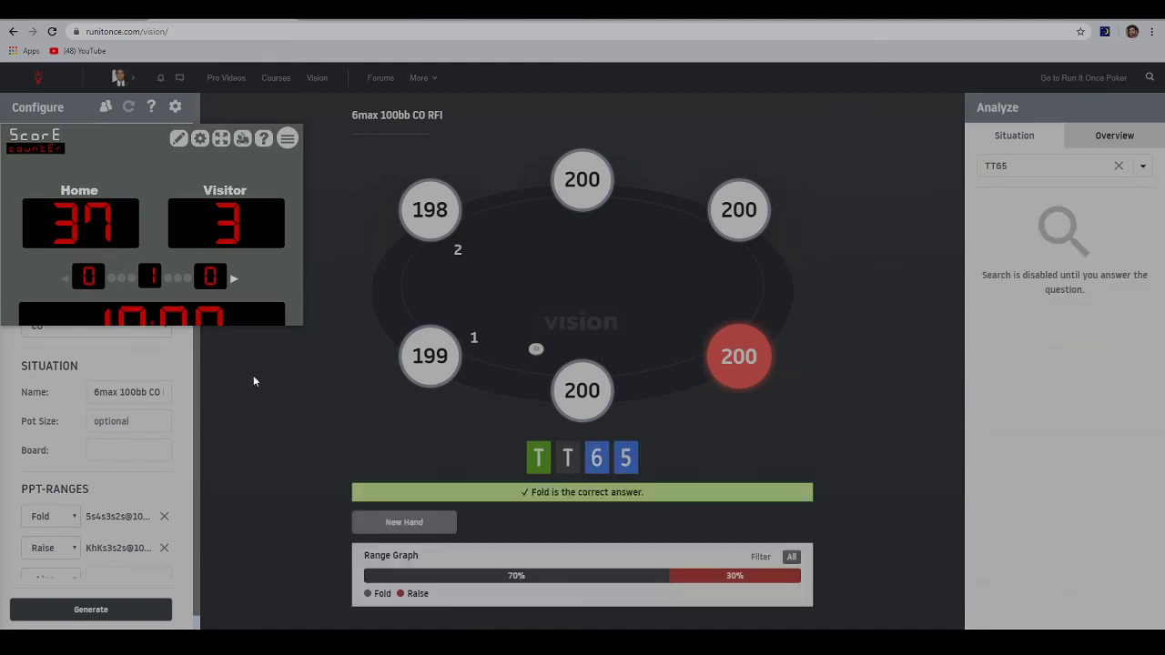
{"action": "left_click", "coordinate": [85, 255]}
{"action": "left_click", "coordinate": [403, 522]}
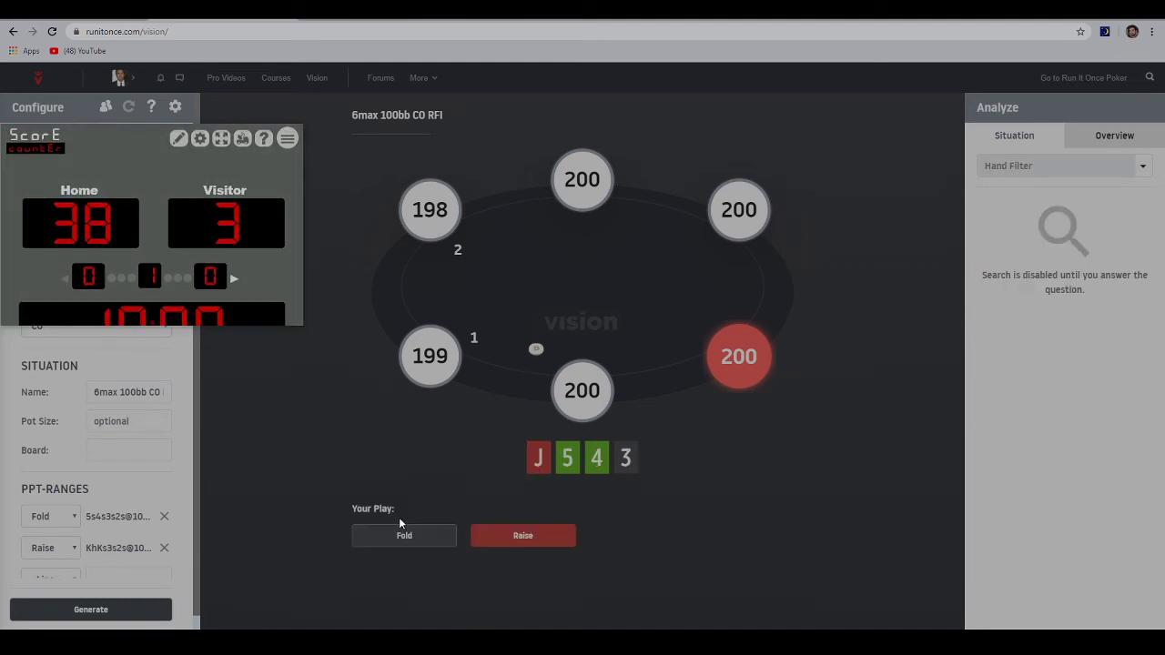
{"action": "left_click", "coordinate": [404, 536]}
{"action": "left_click", "coordinate": [114, 252]}
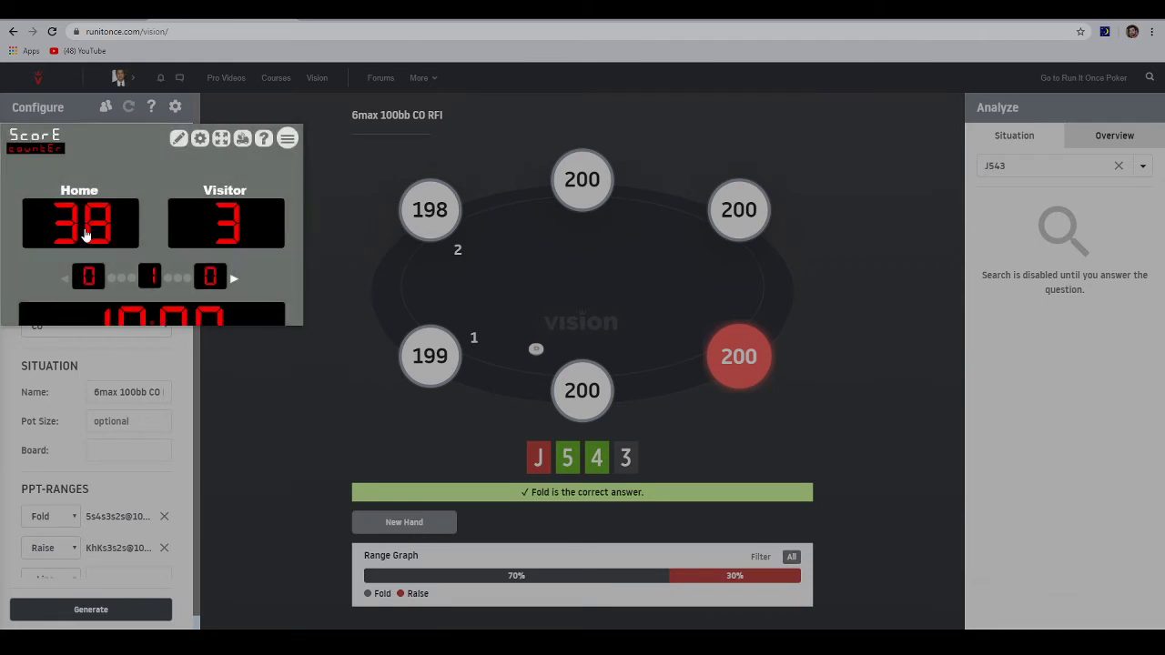
Step: Deal two more hands and fold both QT63 and QJ95, adding one point to the Home score for each
{"action": "left_click", "coordinate": [382, 527]}
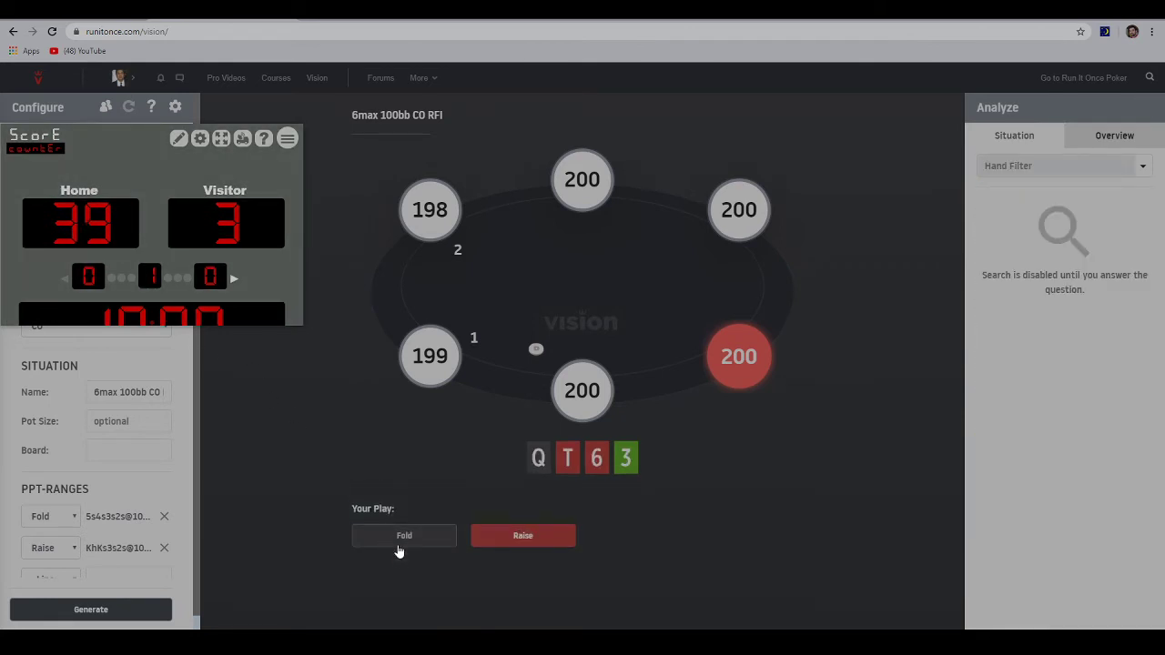
{"action": "left_click", "coordinate": [397, 534]}
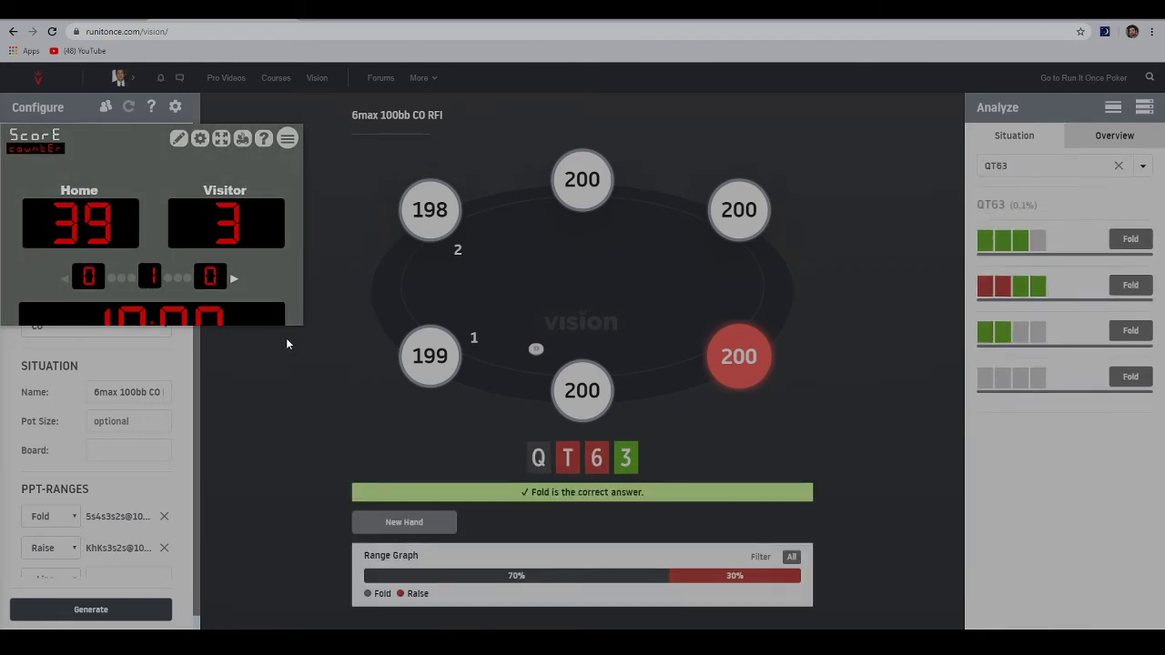
{"action": "left_click", "coordinate": [115, 254]}
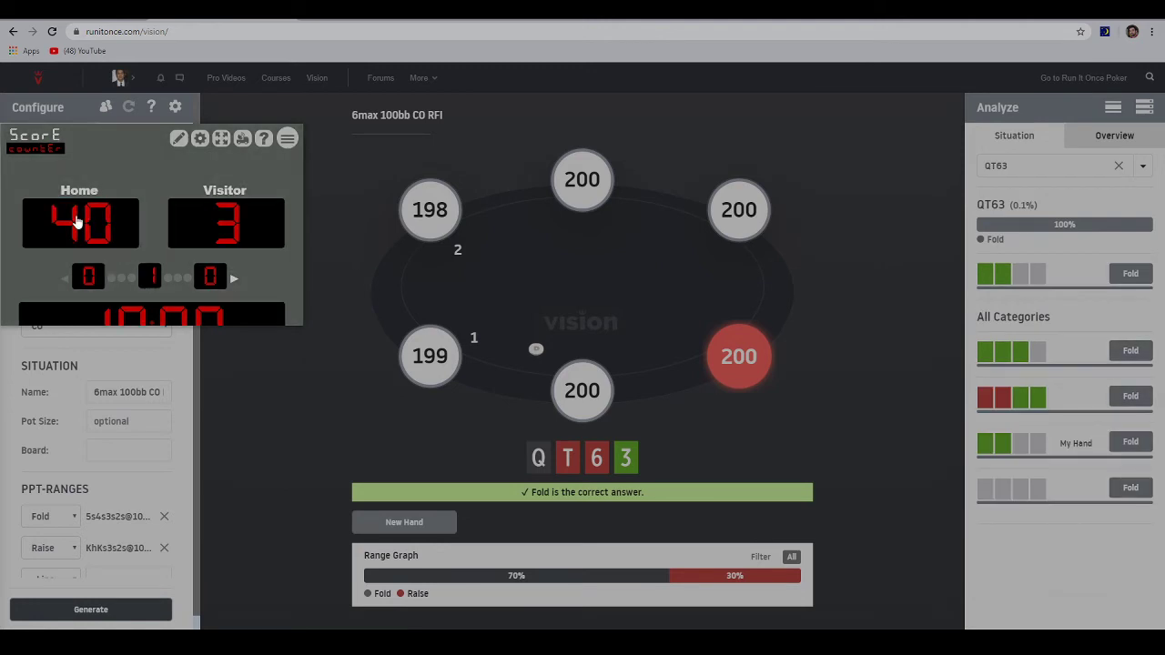
{"action": "left_click", "coordinate": [412, 524]}
{"action": "left_click", "coordinate": [411, 539]}
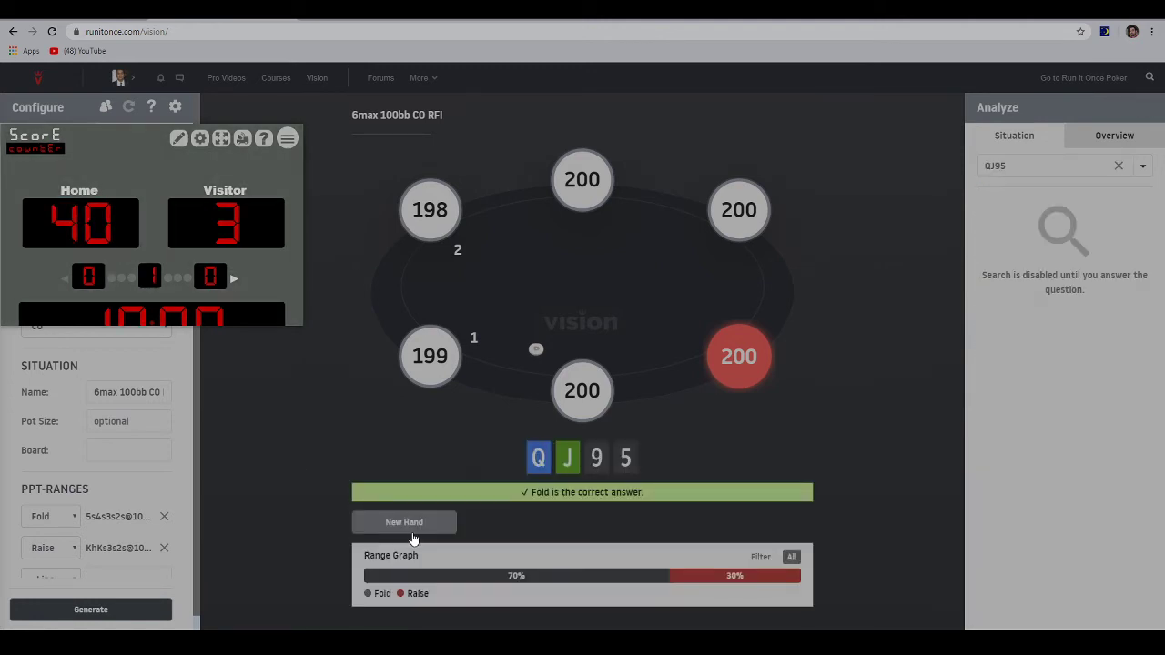
{"action": "left_click", "coordinate": [73, 240]}
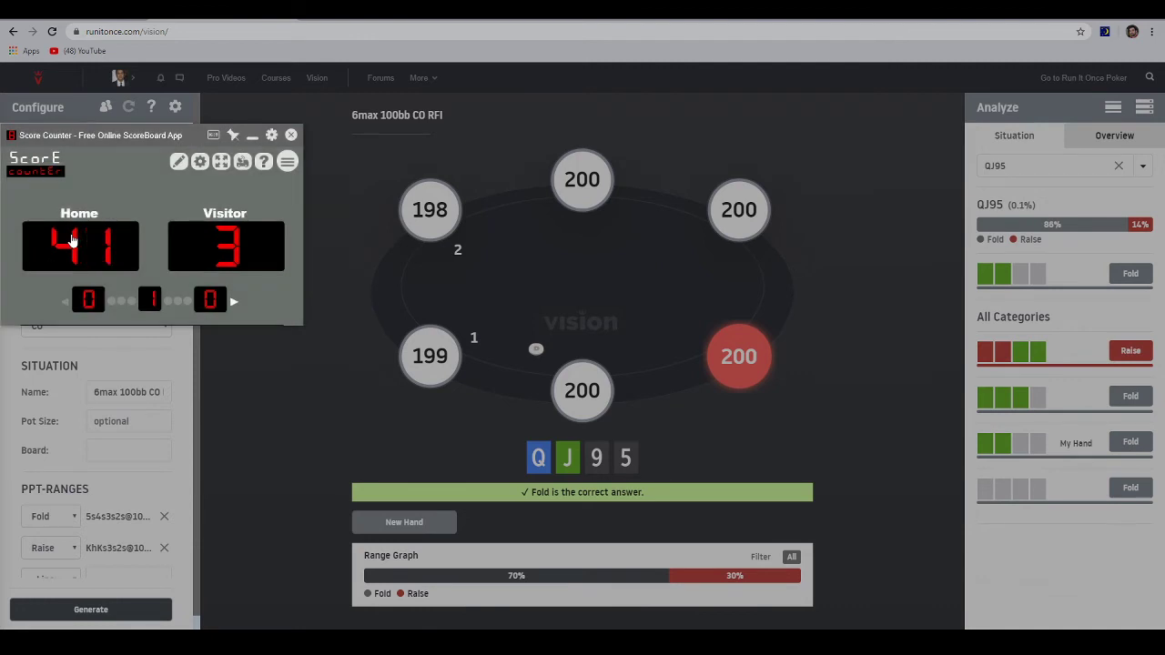
Step: Deal two more hands and fold both T862 and K322, adding one point to the Home score for each
{"action": "left_click", "coordinate": [420, 526]}
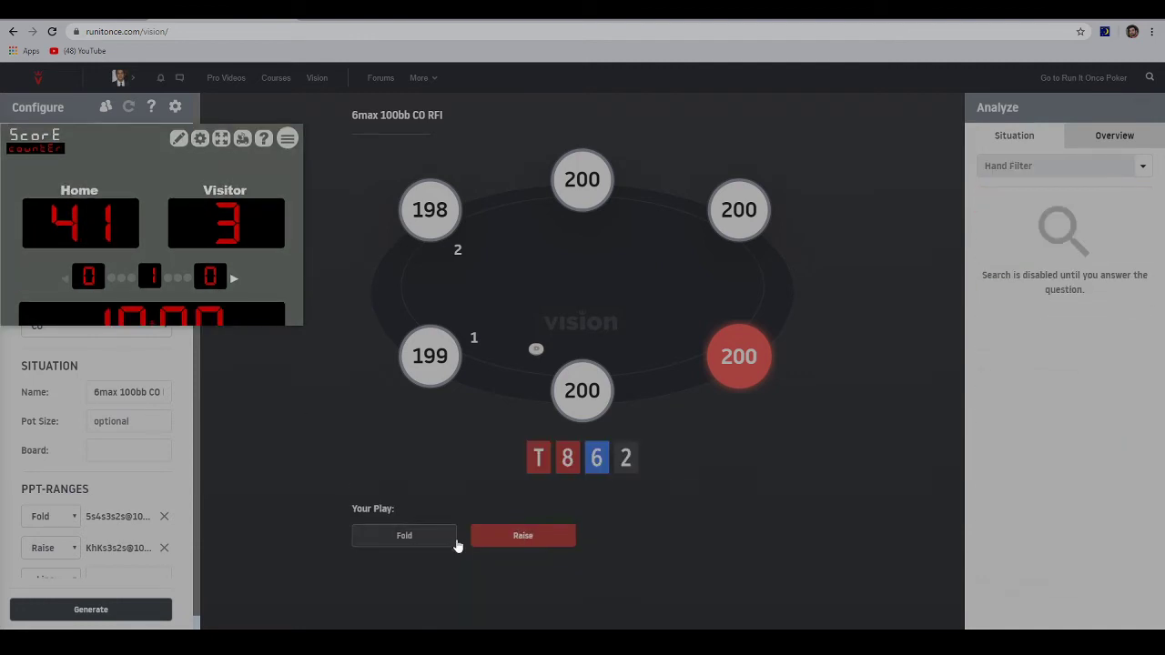
{"action": "left_click", "coordinate": [442, 541]}
{"action": "left_click", "coordinate": [100, 255]}
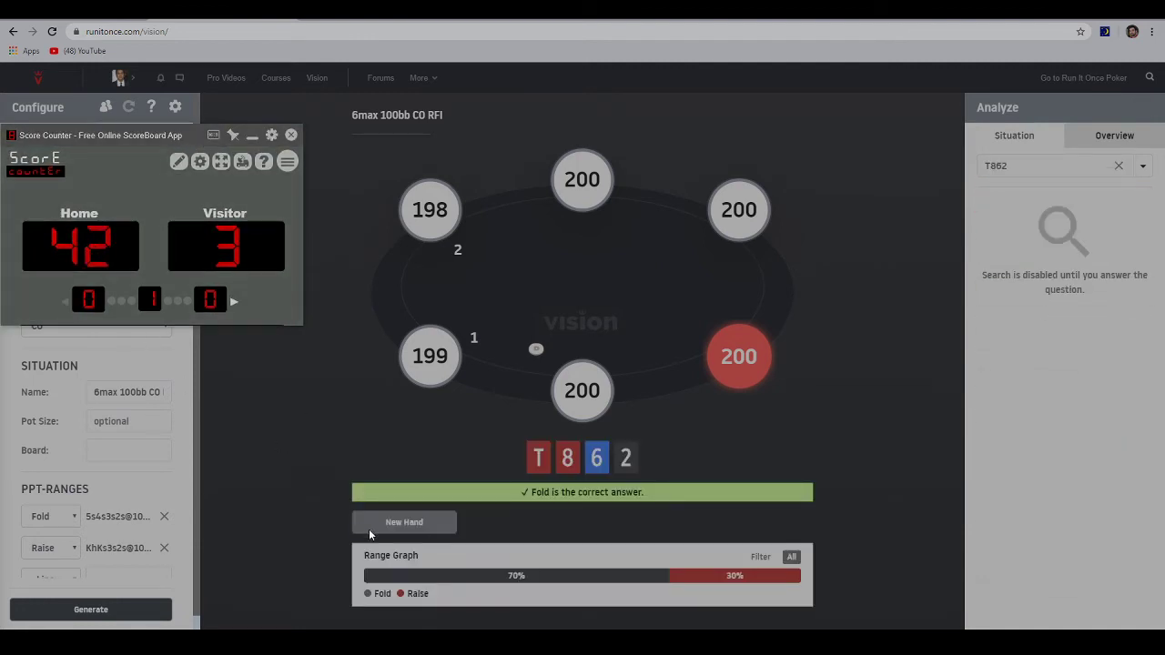
{"action": "left_click", "coordinate": [401, 525]}
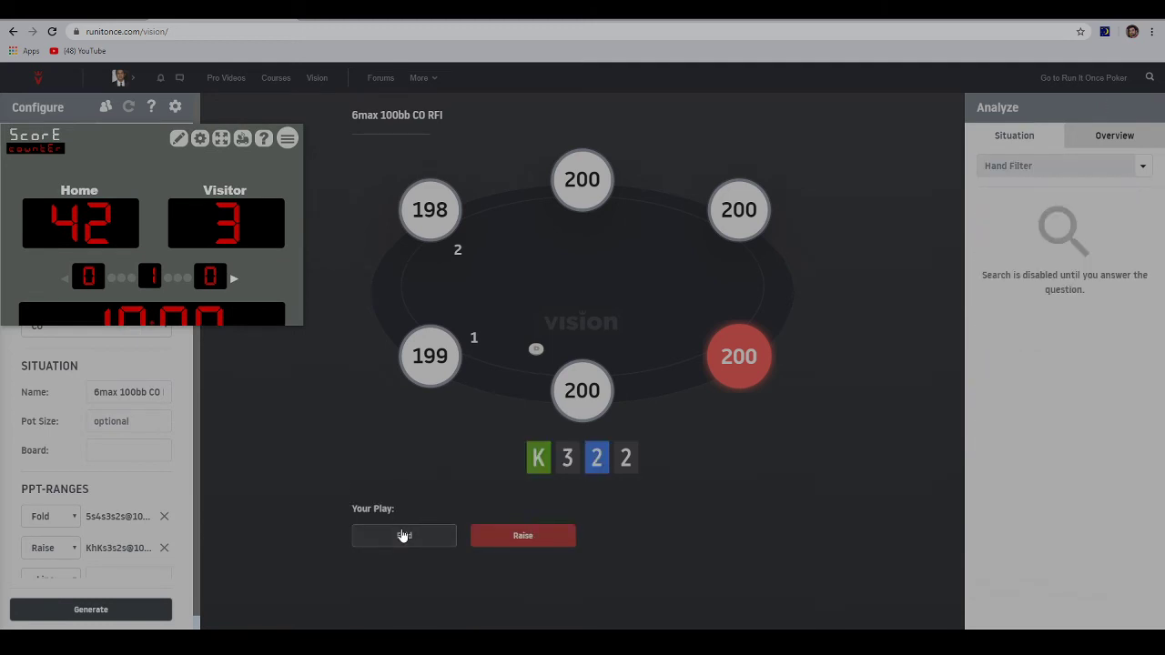
{"action": "left_click", "coordinate": [403, 535]}
{"action": "left_click", "coordinate": [91, 236]}
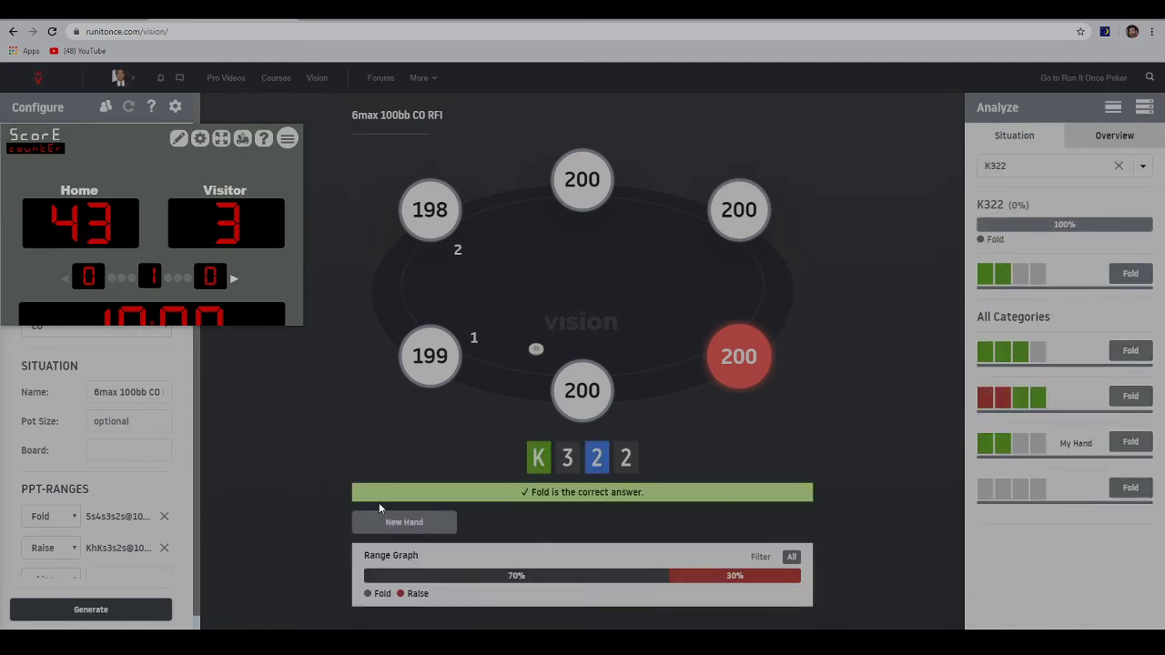
Step: Deal two more hands and raise both AT87 and 8665, adding one point to the Home score for each
{"action": "left_click", "coordinate": [403, 522]}
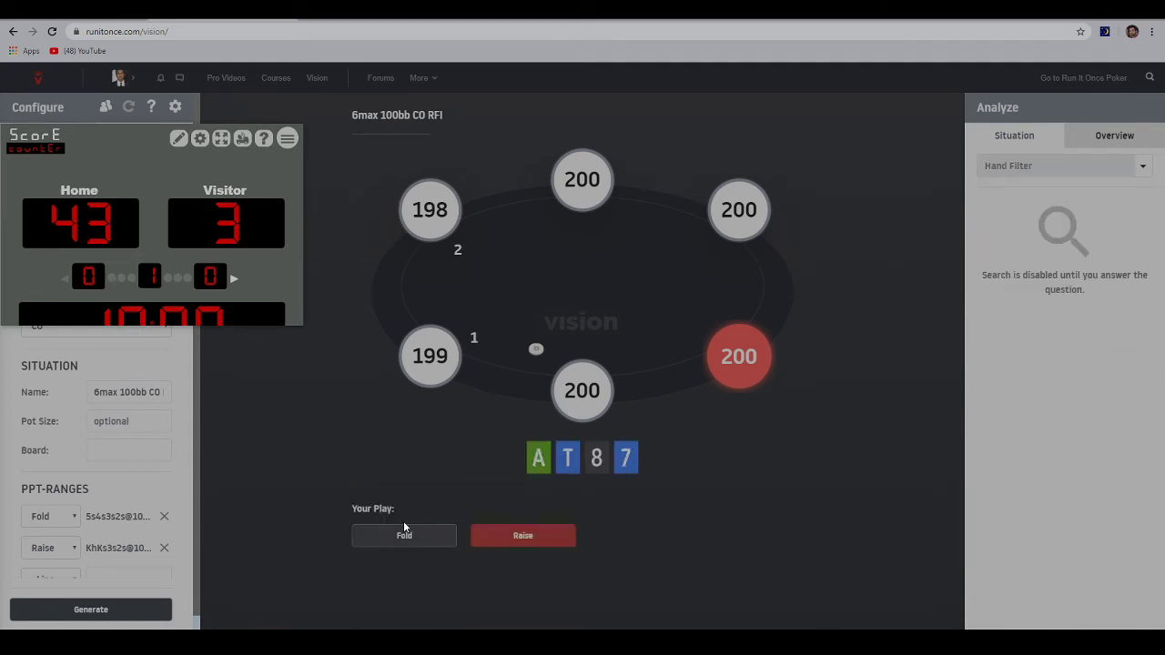
{"action": "left_click", "coordinate": [517, 537]}
{"action": "left_click", "coordinate": [96, 239]}
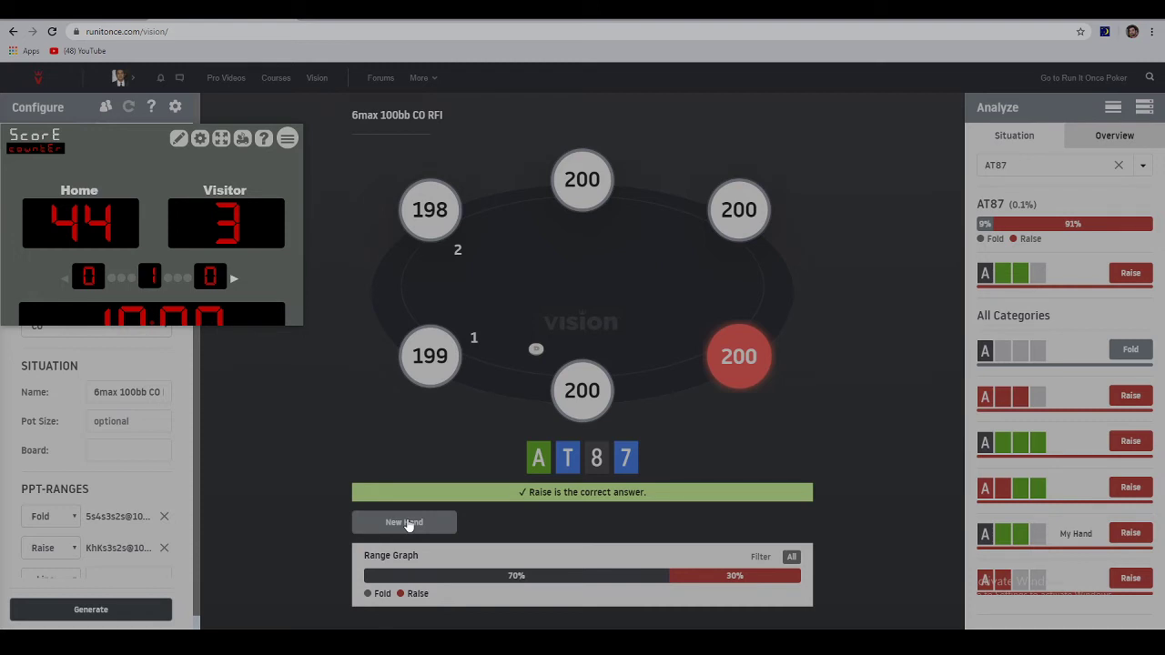
{"action": "left_click", "coordinate": [407, 522]}
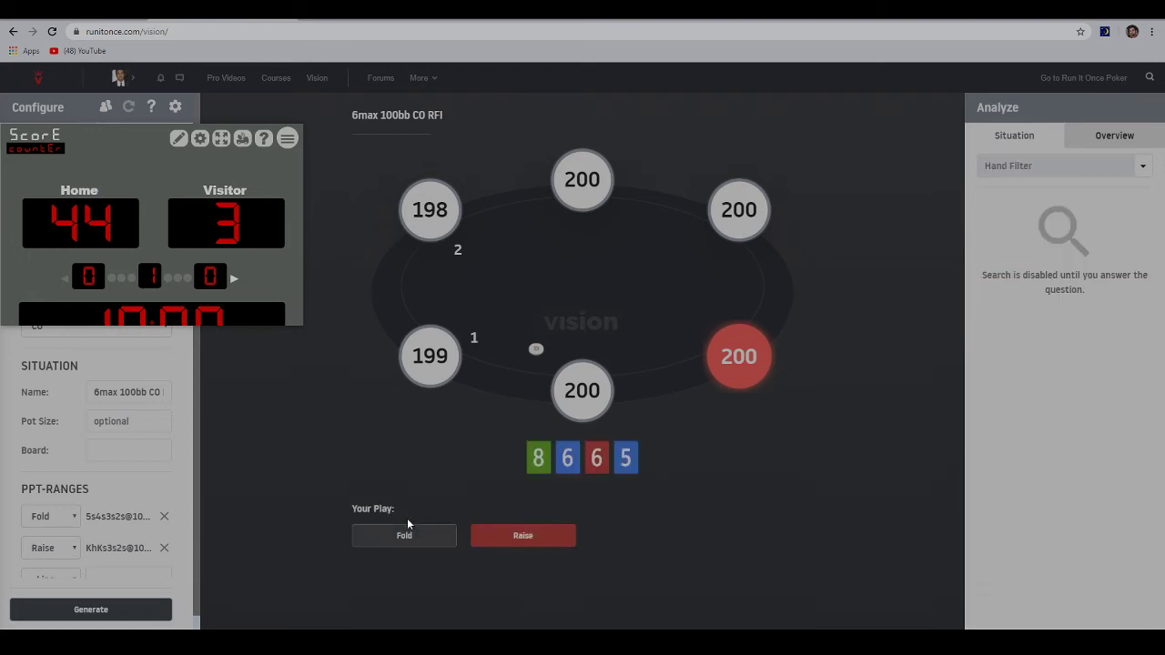
{"action": "left_click", "coordinate": [494, 541]}
{"action": "left_click", "coordinate": [95, 218]}
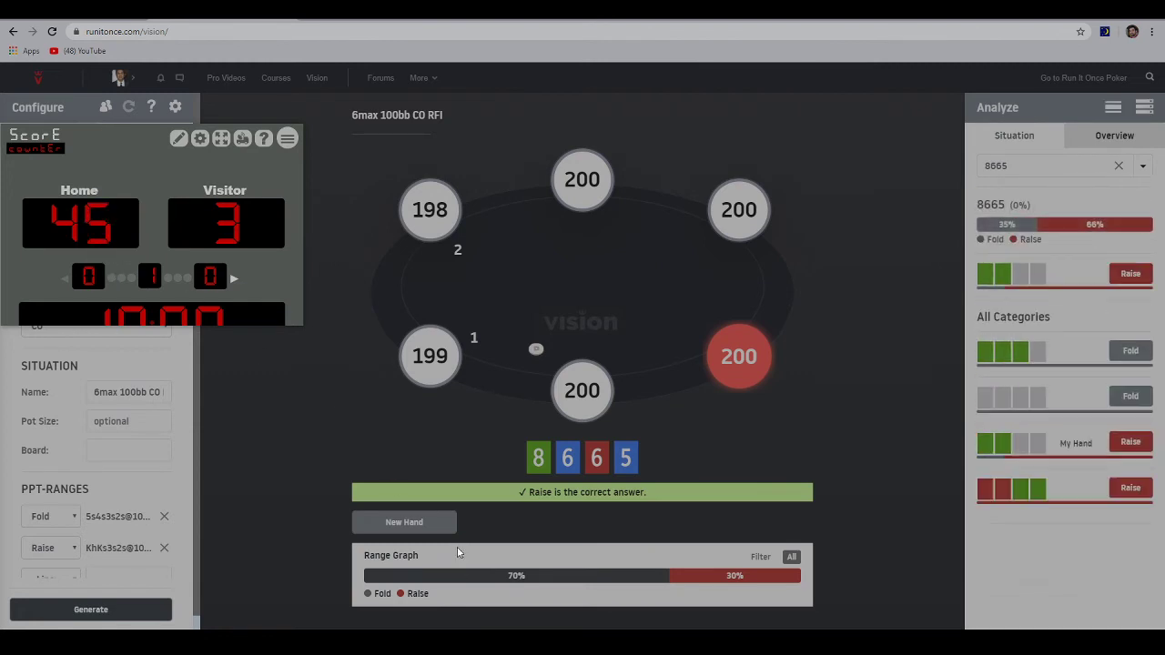
Step: Deal two more hands and fold both K764 and T962, adding one point to the Home score for each
{"action": "left_click", "coordinate": [434, 526]}
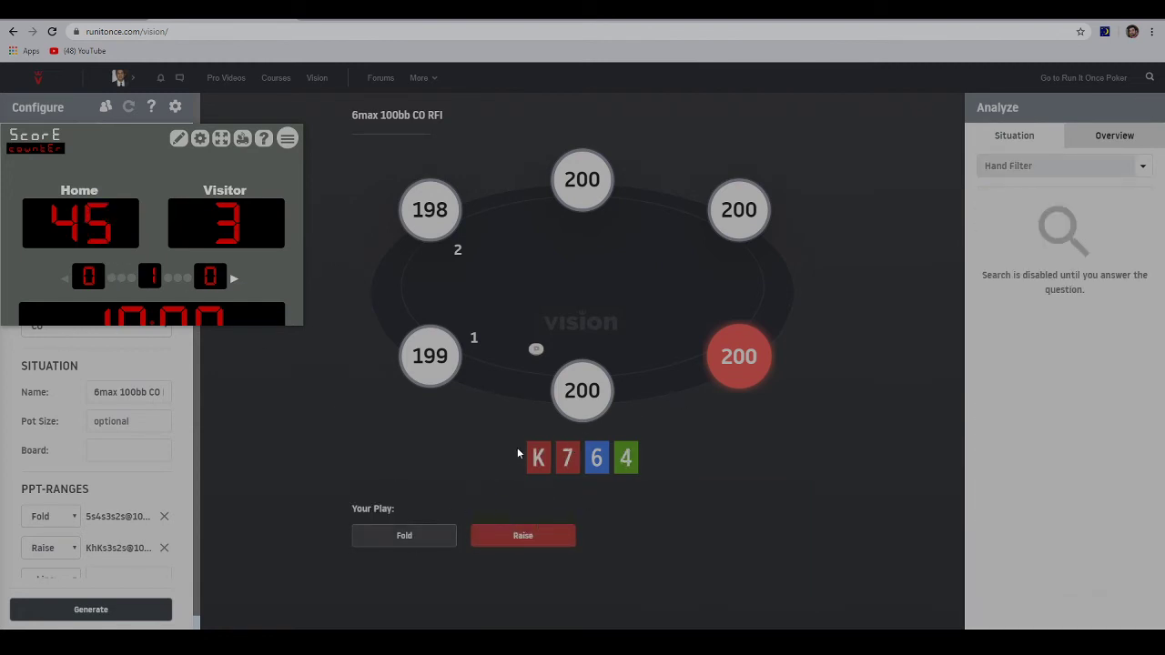
{"action": "left_click", "coordinate": [401, 544]}
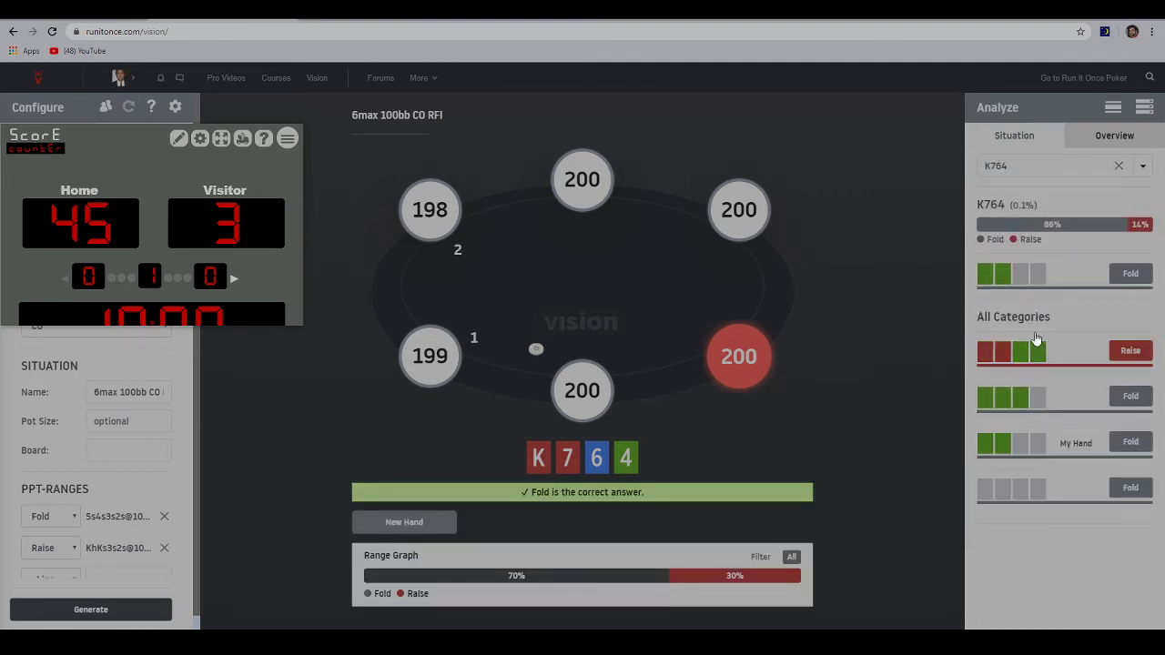
{"action": "left_click", "coordinate": [96, 228]}
{"action": "left_click", "coordinate": [400, 526]}
{"action": "left_click", "coordinate": [424, 539]}
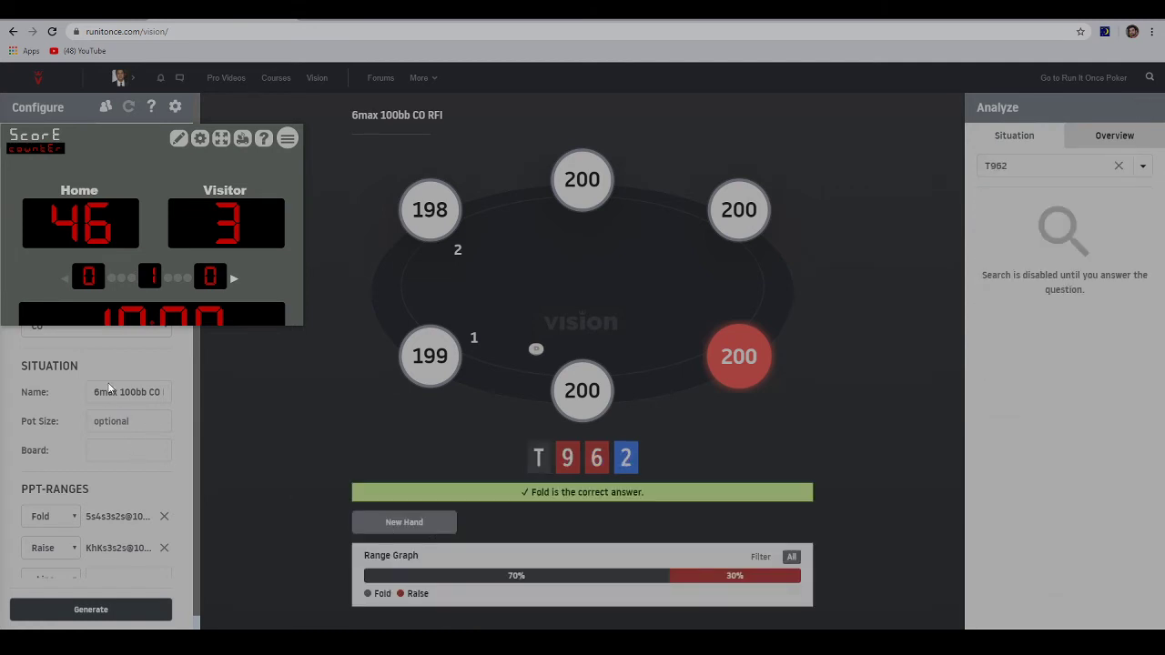
{"action": "left_click", "coordinate": [80, 223]}
Step: Deal two more hands, fold JJ43 and raise AJ74, adding one point to the Home score for each
{"action": "left_click", "coordinate": [415, 526]}
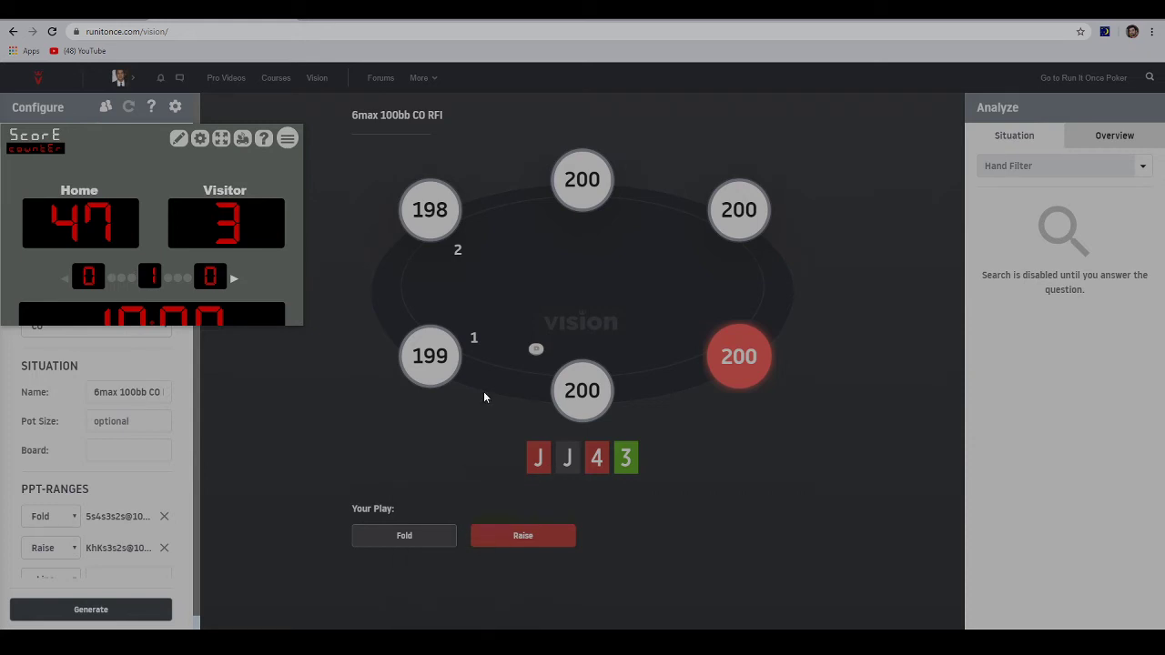
{"action": "left_click", "coordinate": [444, 537]}
{"action": "left_click", "coordinate": [74, 244]}
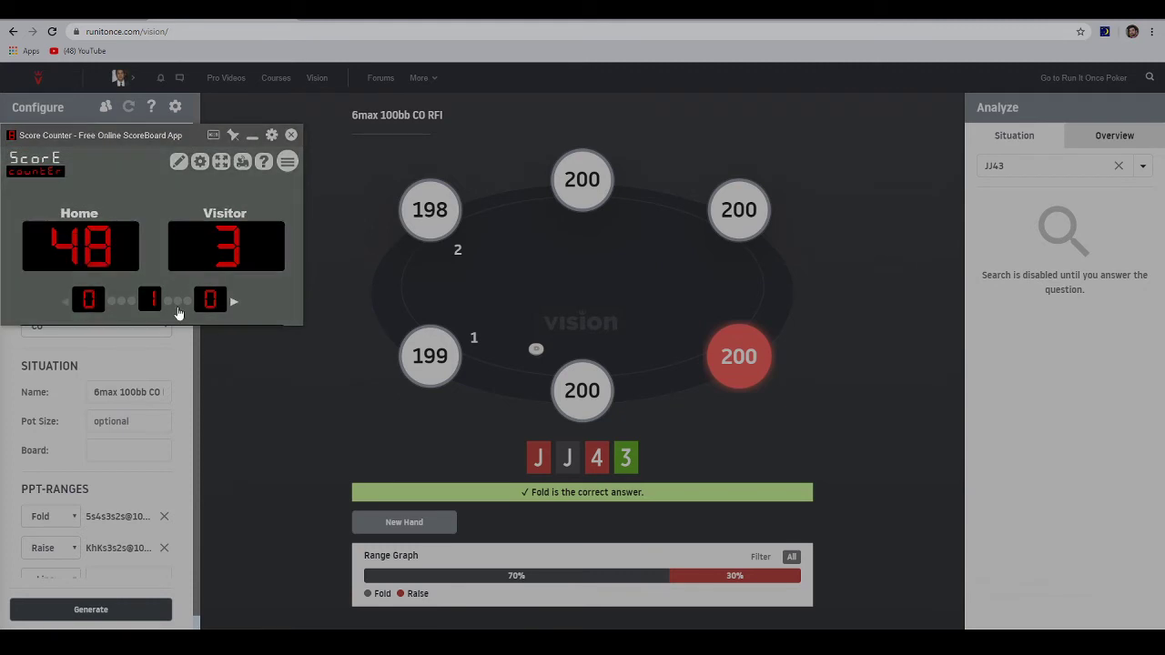
{"action": "left_click", "coordinate": [404, 524]}
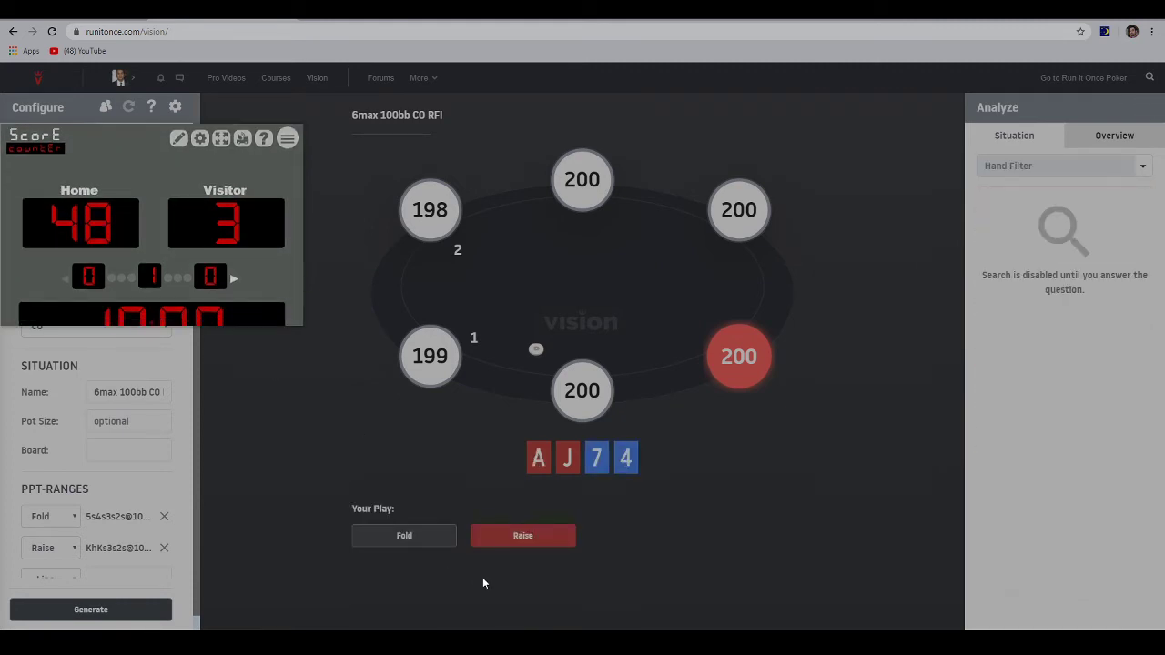
{"action": "left_click", "coordinate": [510, 539]}
{"action": "left_click", "coordinate": [112, 252]}
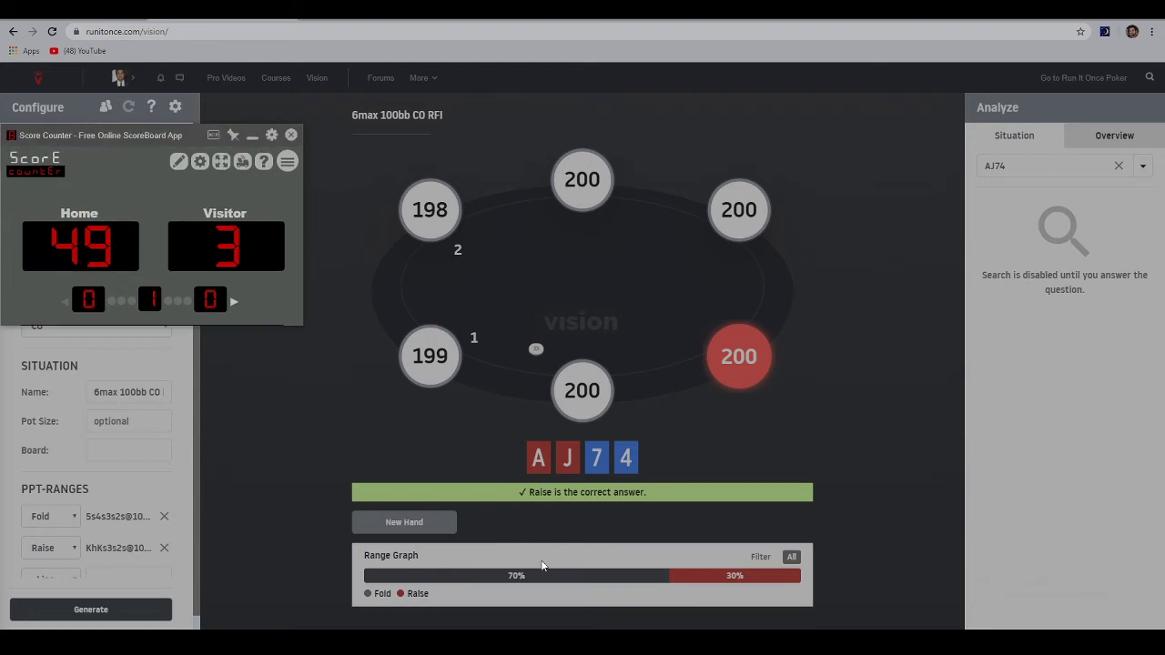
Step: Deal a new hand, fold KJT5, and add one point to the Visitor score
{"action": "left_click", "coordinate": [397, 525]}
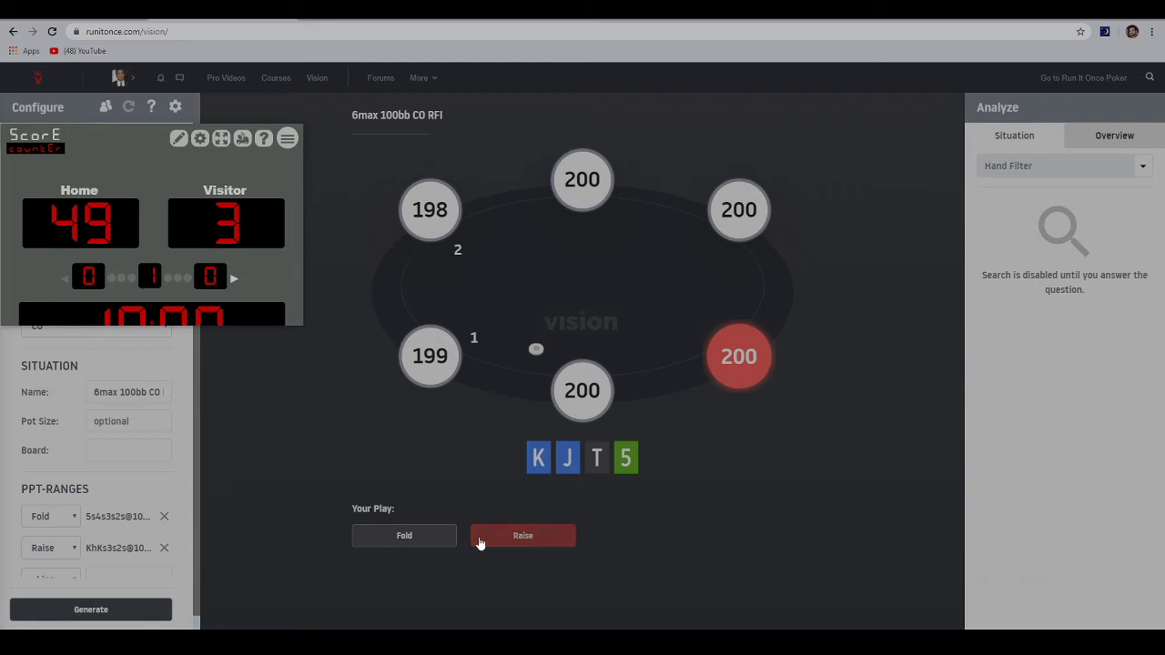
{"action": "left_click", "coordinate": [434, 539]}
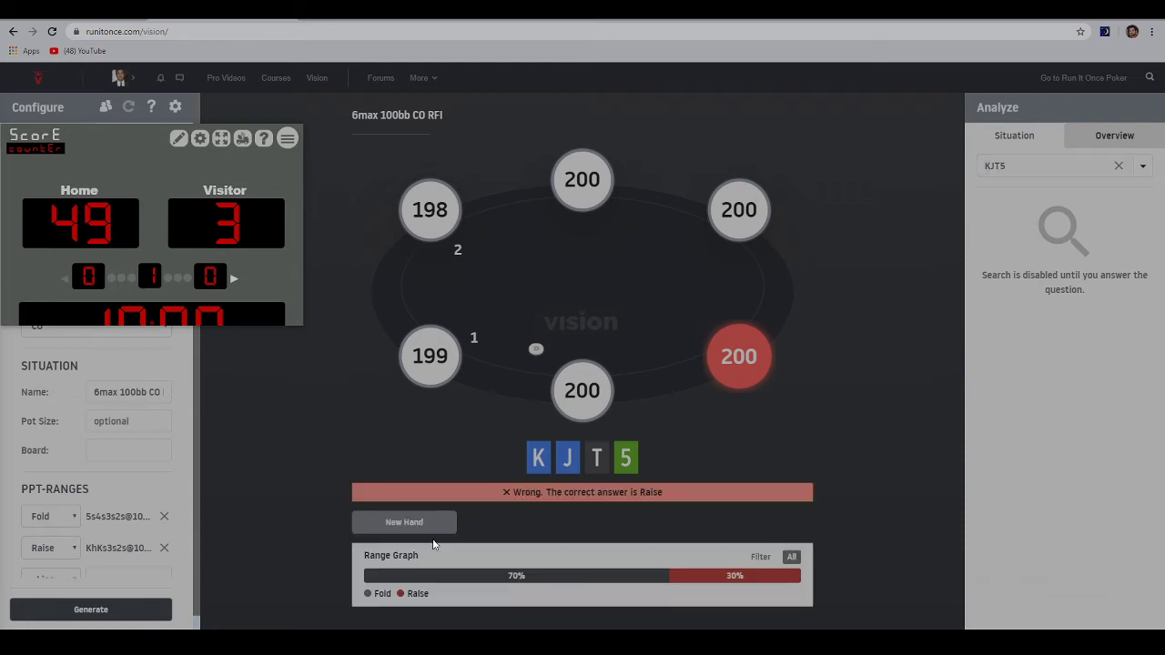
{"action": "left_click", "coordinate": [236, 238]}
Step: Expand the KJT5 category containing the dealt hand and review which suit combinations are raised or folded
{"action": "left_click", "coordinate": [1088, 401]}
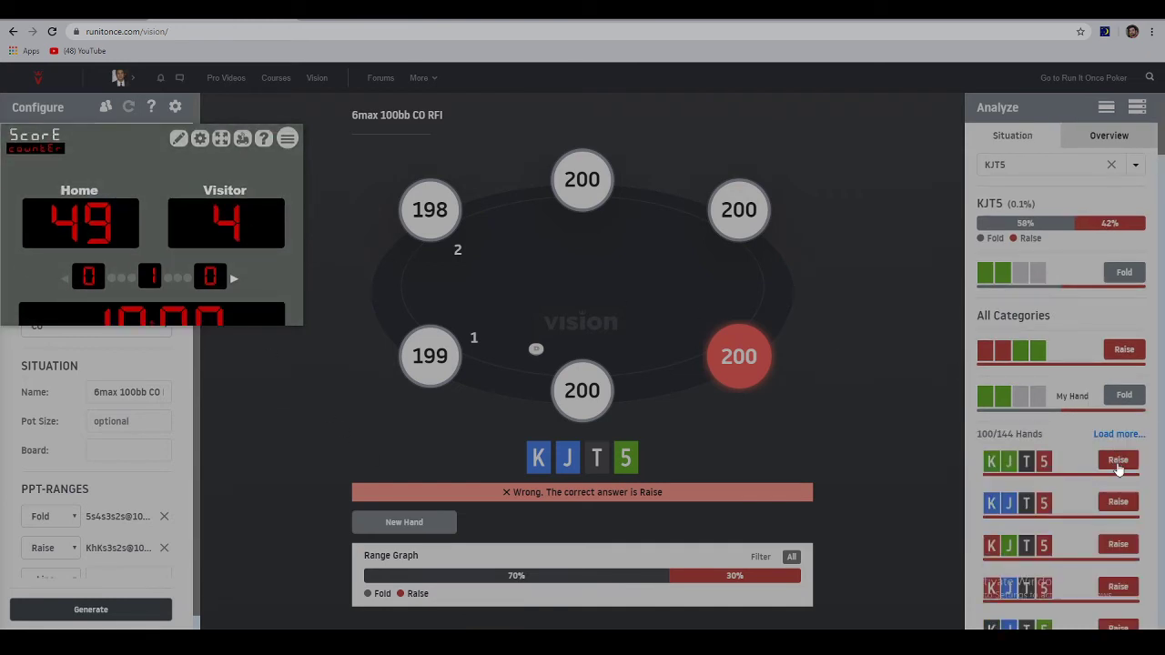
{"action": "left_click_drag", "start_coordinate": [1163, 153], "coordinate": [1164, 314]}
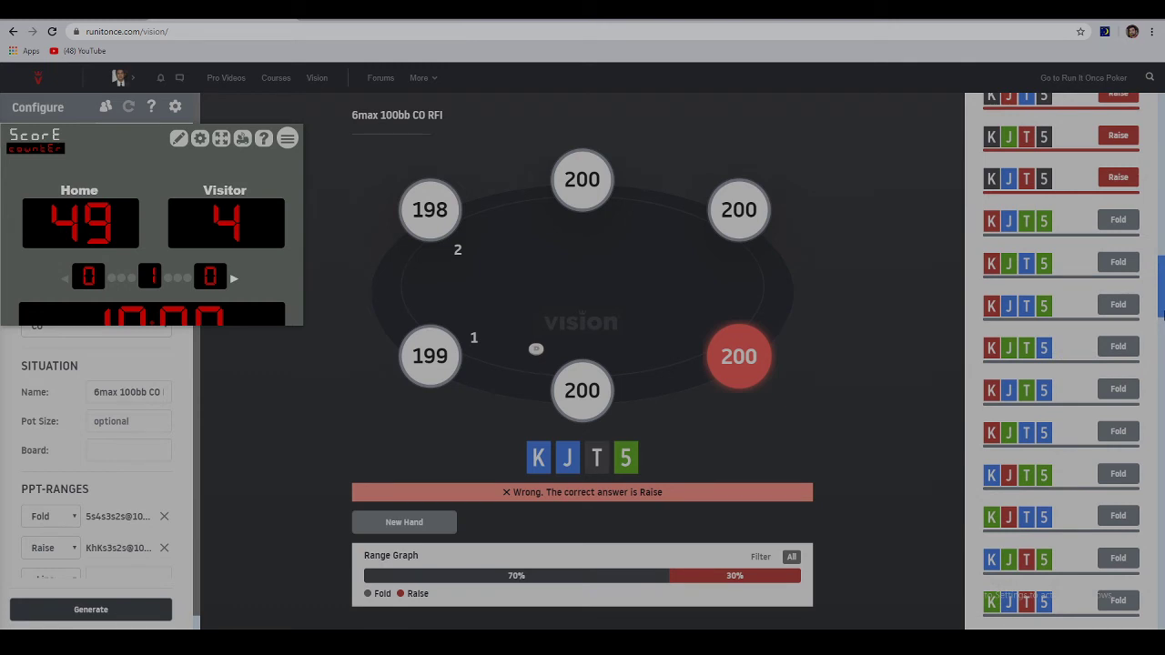
{"action": "left_click_drag", "start_coordinate": [1163, 314], "coordinate": [1162, 384]}
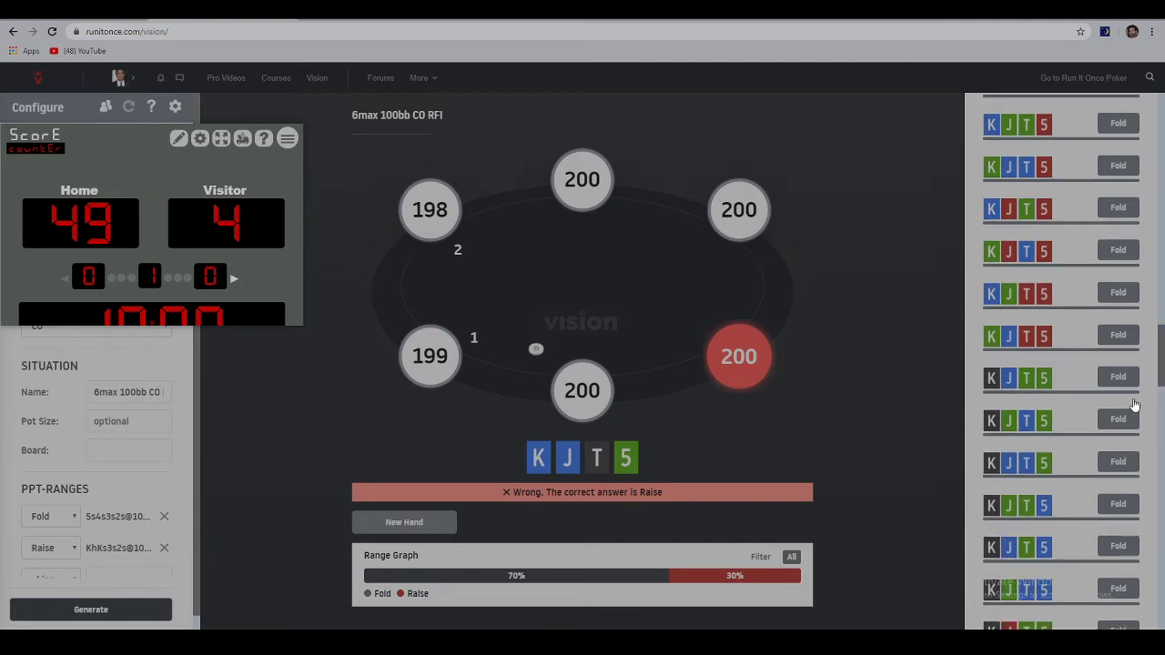
Step: Deal two more hands, fold QQ96 and raise A433, adding one point to the Home score for each
{"action": "left_click", "coordinate": [426, 527]}
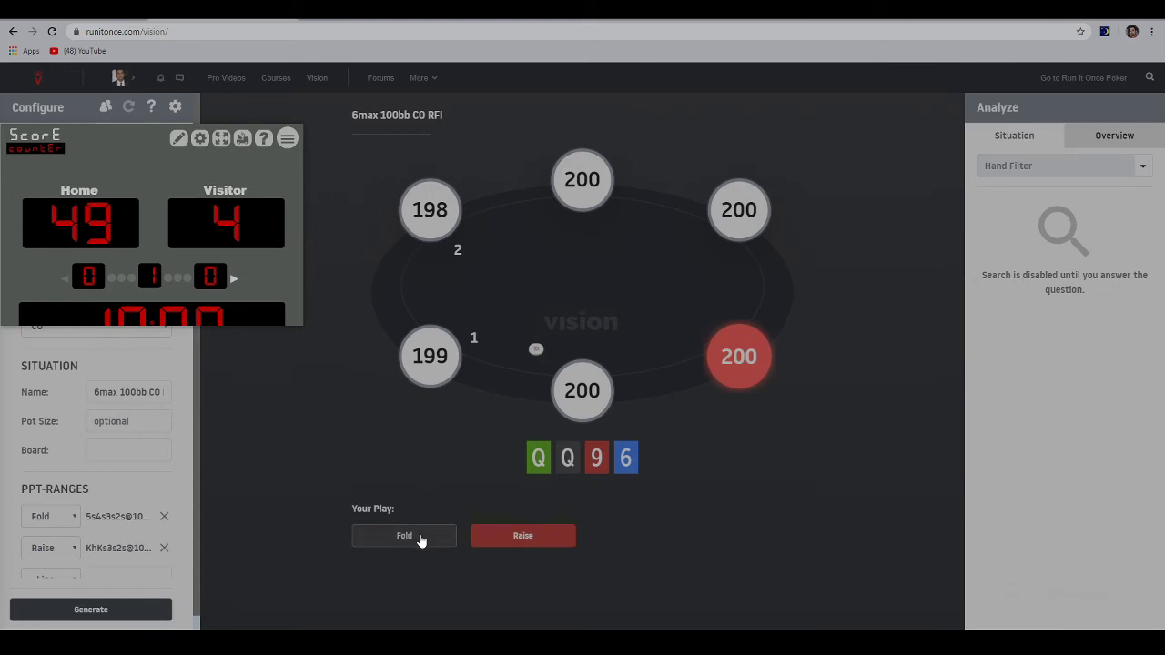
{"action": "left_click", "coordinate": [421, 538]}
{"action": "left_click", "coordinate": [80, 223]}
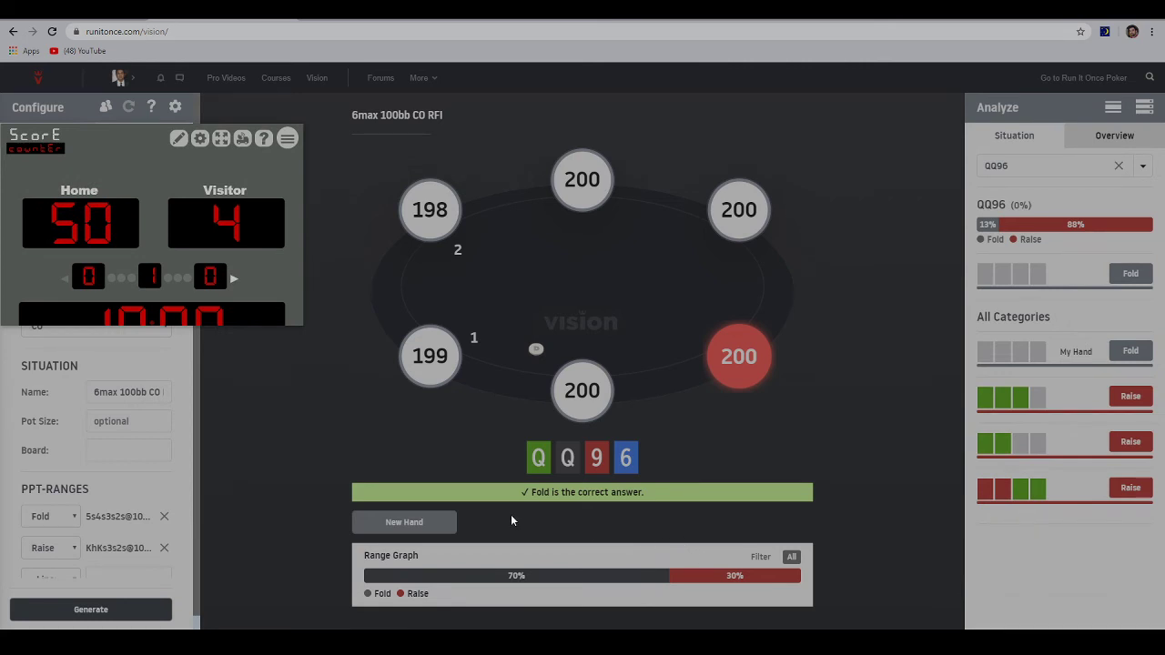
{"action": "left_click", "coordinate": [413, 526]}
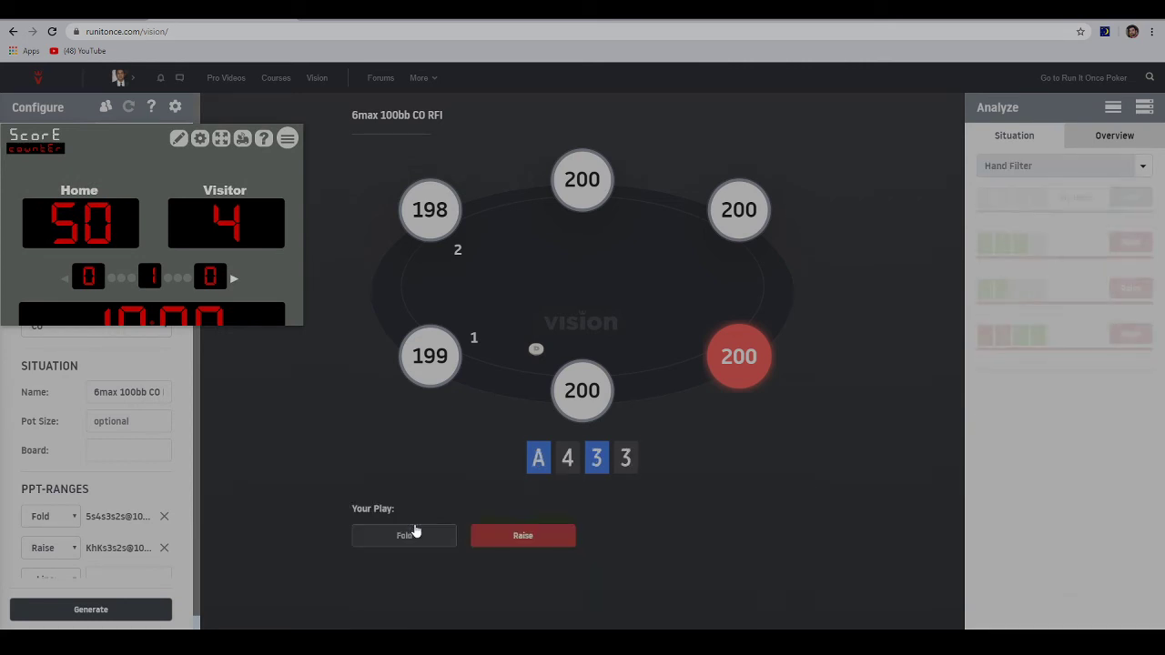
{"action": "left_click", "coordinate": [508, 537]}
{"action": "left_click", "coordinate": [80, 246]}
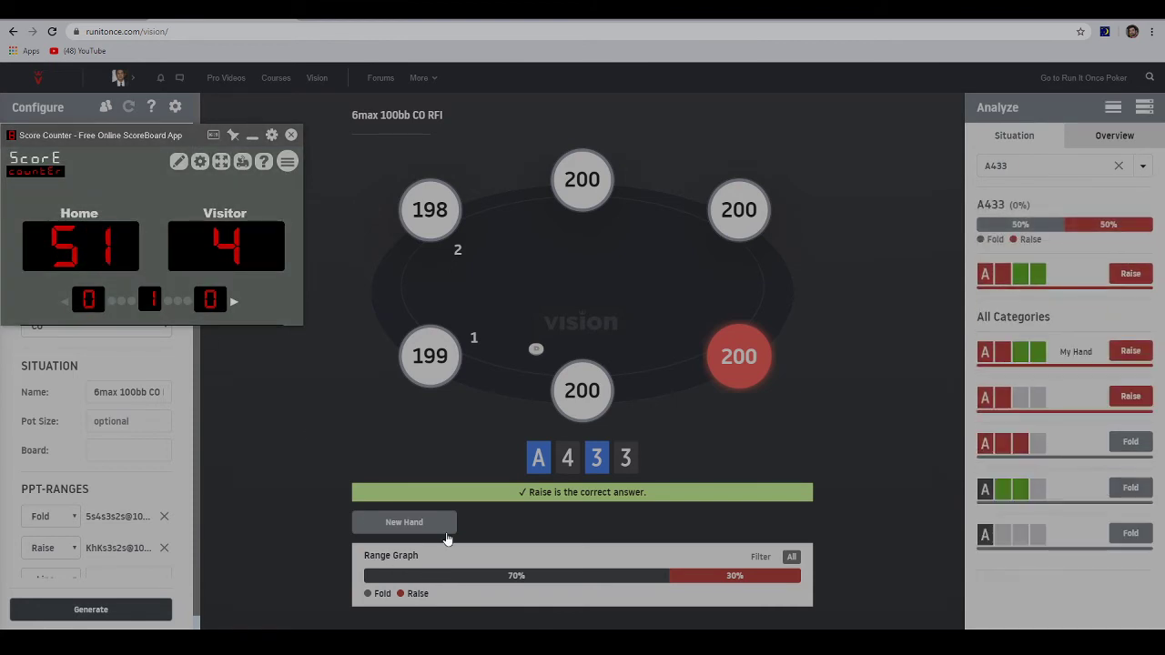
Step: Deal two more hands, raise 7664 and fold K872, adding one point to the Home score for each
{"action": "left_click", "coordinate": [446, 530]}
{"action": "left_click", "coordinate": [519, 544]}
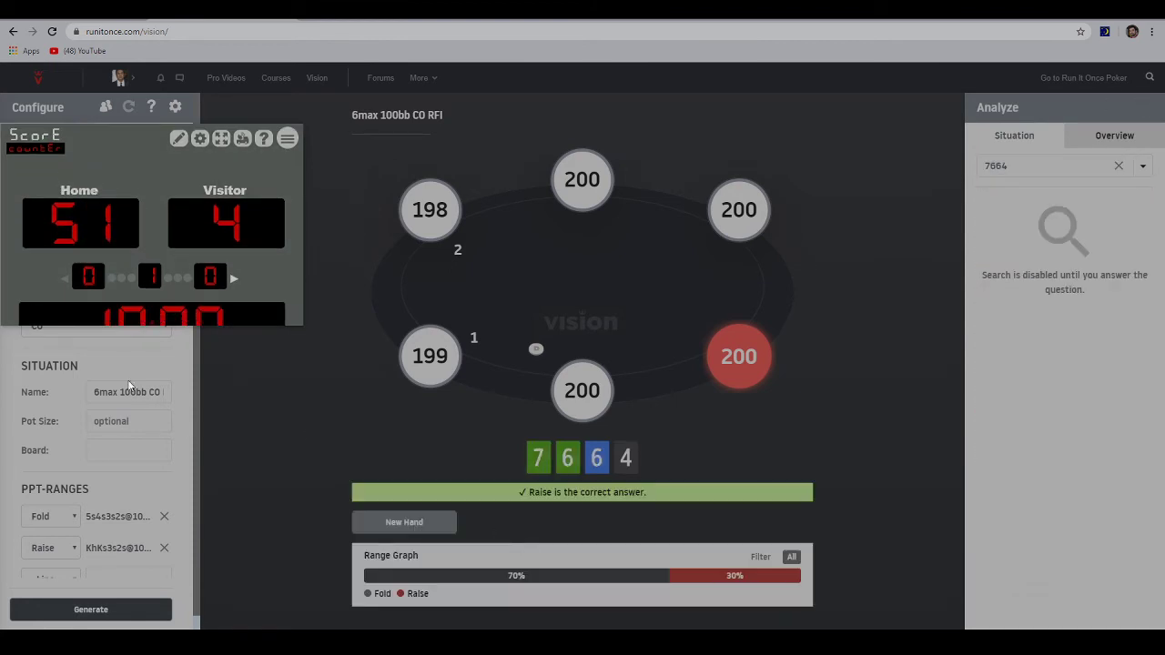
{"action": "left_click", "coordinate": [84, 255]}
{"action": "left_click", "coordinate": [433, 528]}
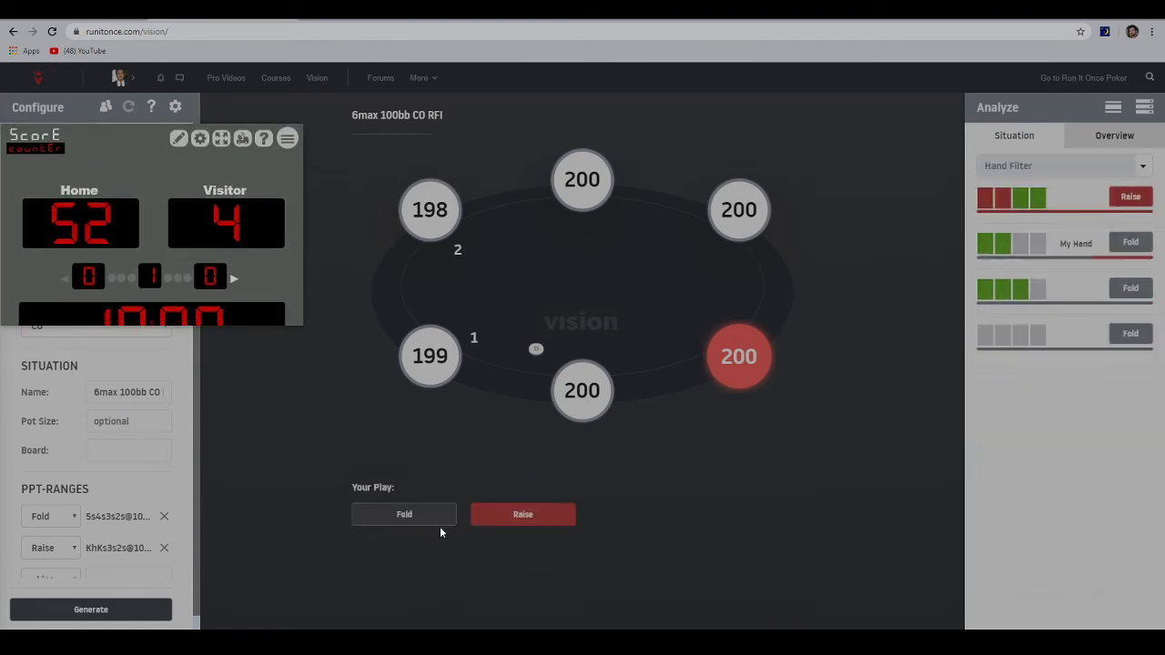
{"action": "left_click", "coordinate": [429, 543]}
{"action": "left_click", "coordinate": [95, 260]}
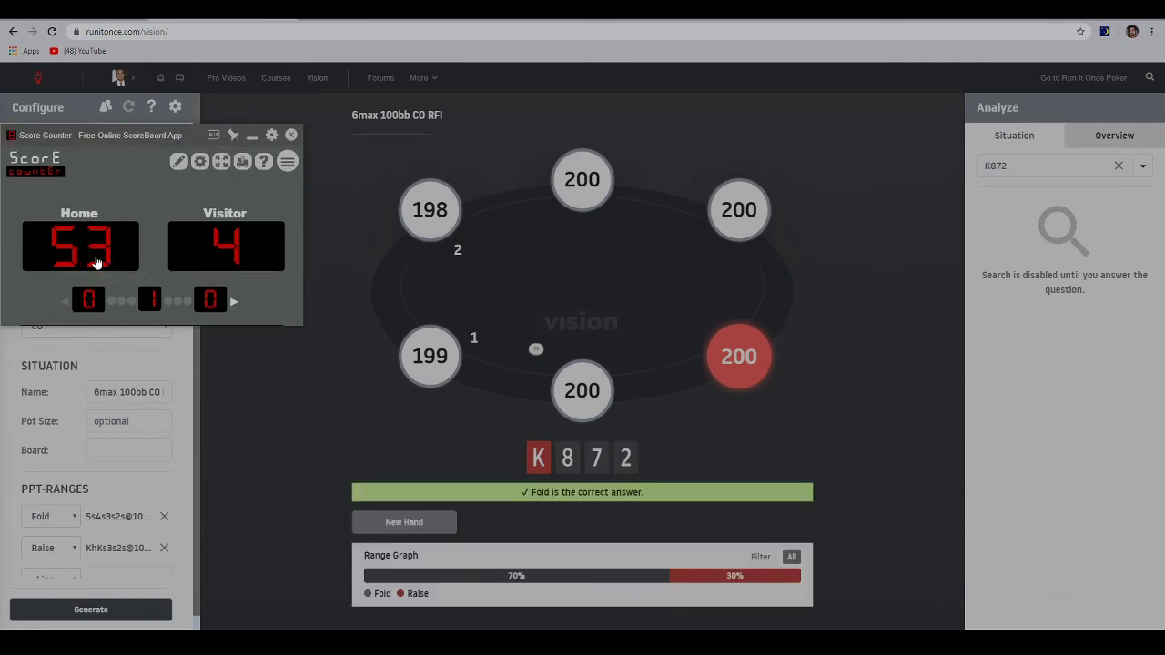
Step: Deal a new hand, fold AJ54, add one point to the Home score, and review the AJ54 suit categories
{"action": "left_click", "coordinate": [416, 535]}
{"action": "left_click", "coordinate": [417, 537]}
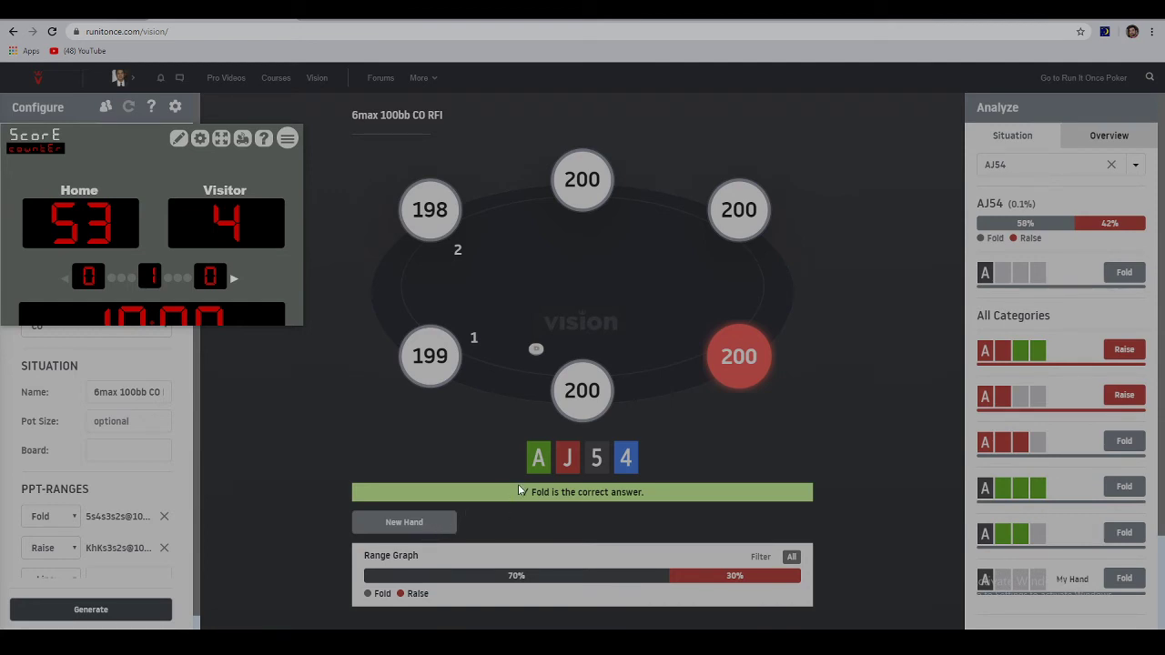
{"action": "mouse_move", "coordinate": [252, 275]}
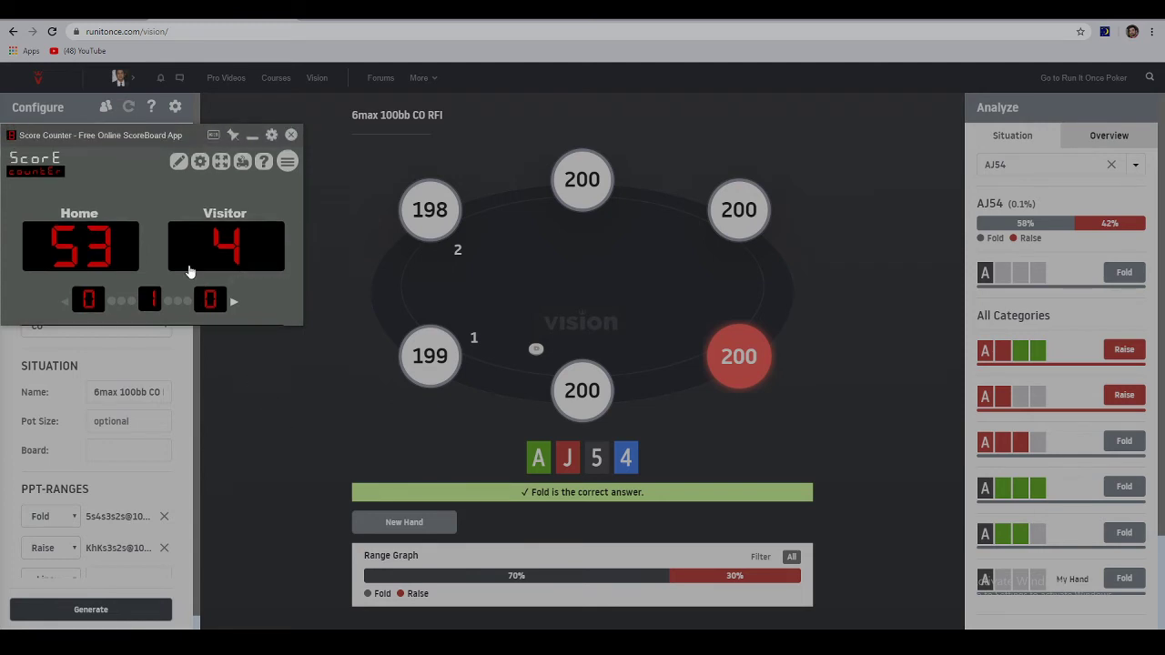
{"action": "left_click", "coordinate": [107, 236]}
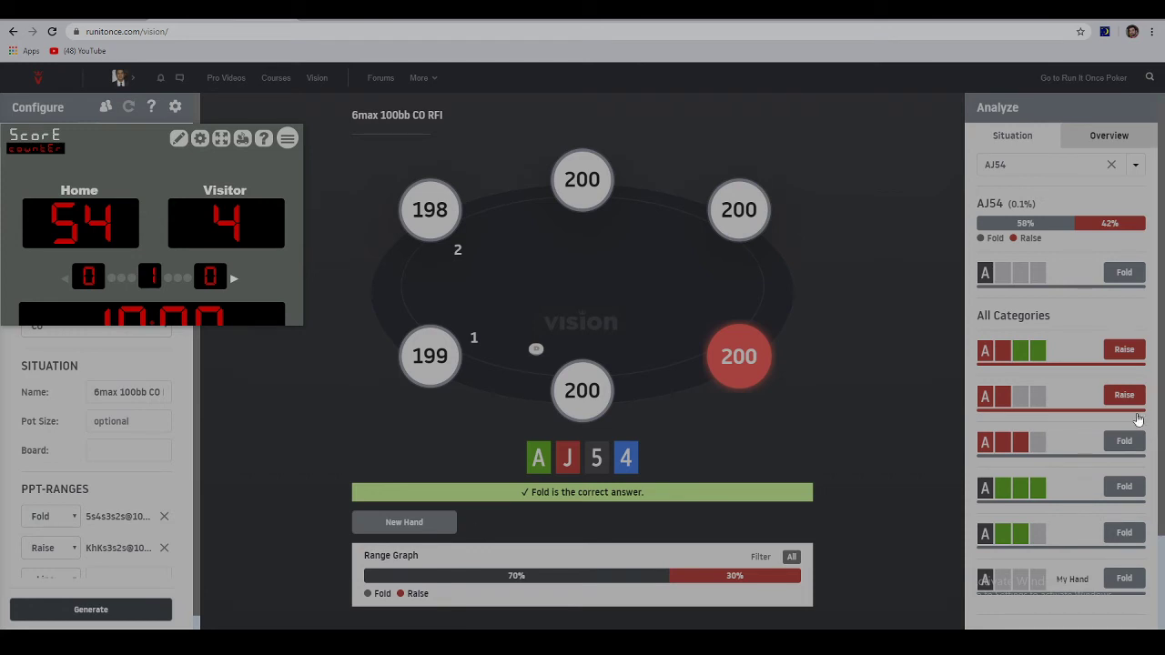
{"action": "left_click_drag", "start_coordinate": [1163, 425], "coordinate": [1163, 469]}
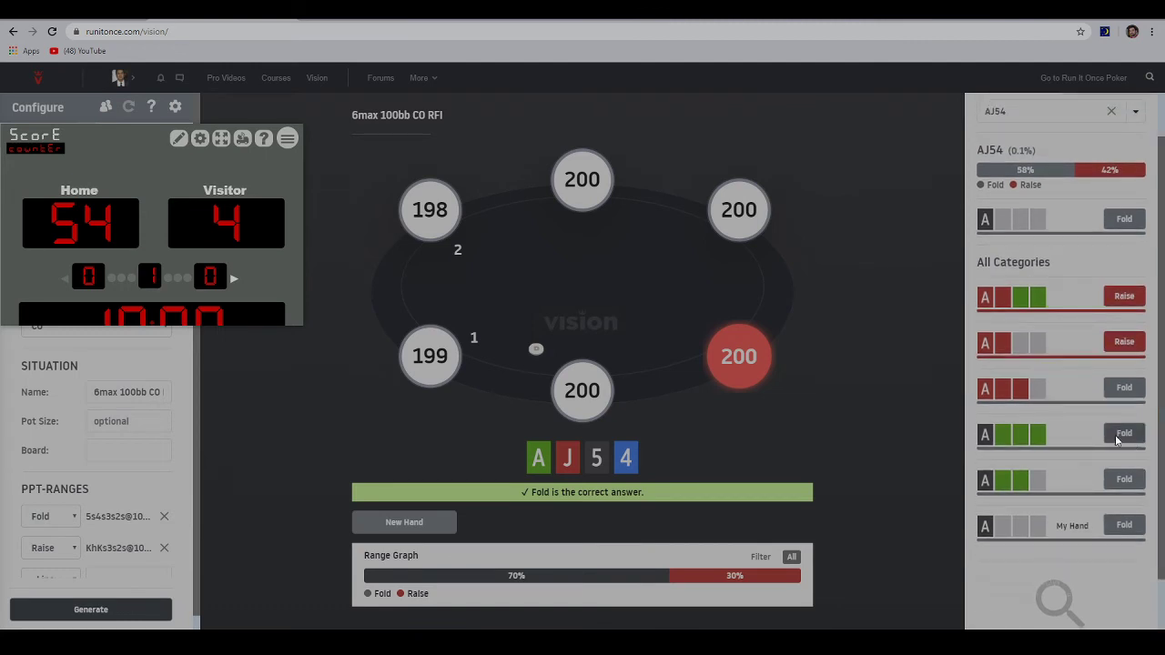
Step: Deal two more hands, raise AKK3 and fold T943, adding one point to the Home score for each
{"action": "left_click", "coordinate": [431, 524]}
{"action": "left_click", "coordinate": [510, 536]}
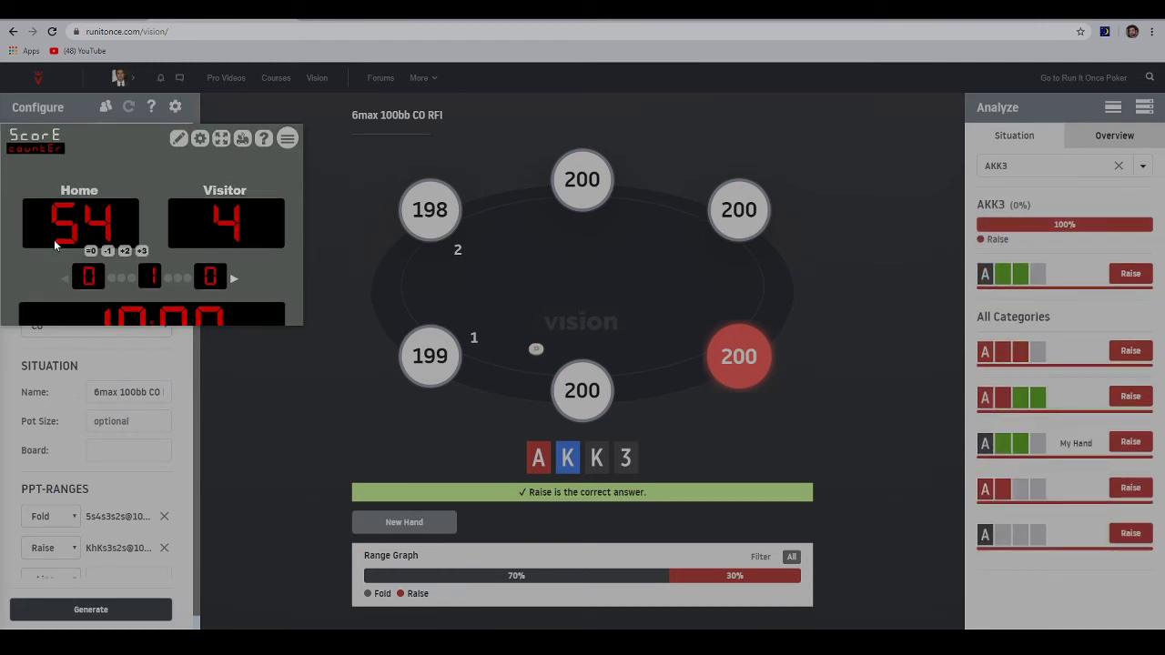
{"action": "left_click", "coordinate": [71, 223]}
{"action": "left_click", "coordinate": [424, 524]}
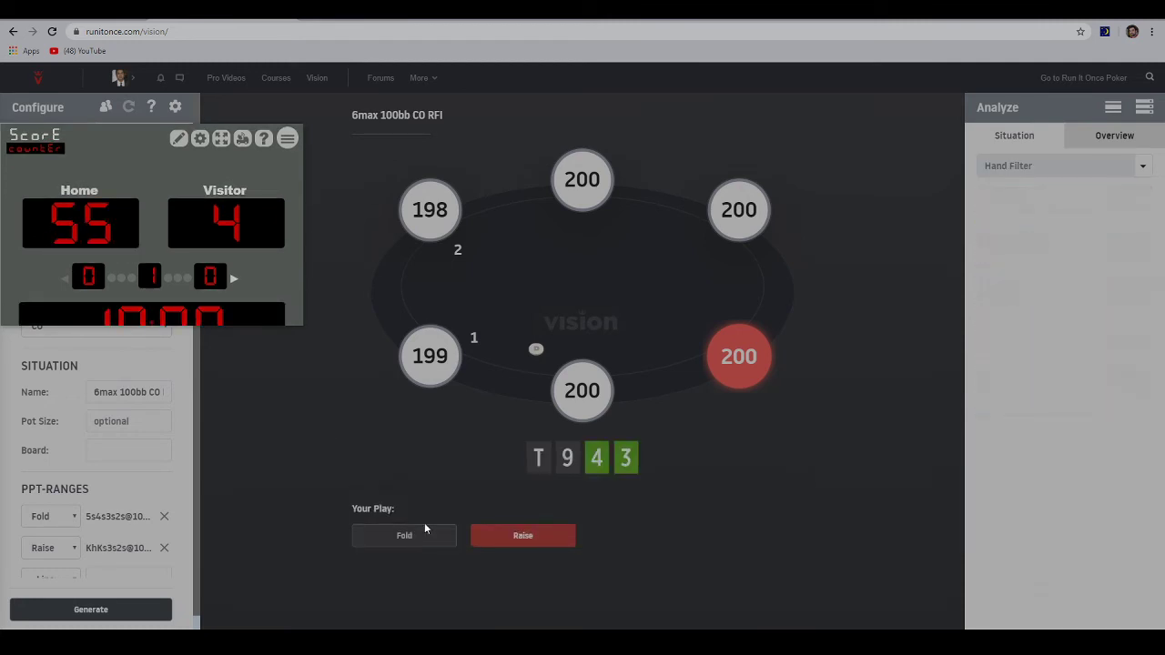
{"action": "left_click", "coordinate": [399, 534]}
{"action": "left_click", "coordinate": [132, 250]}
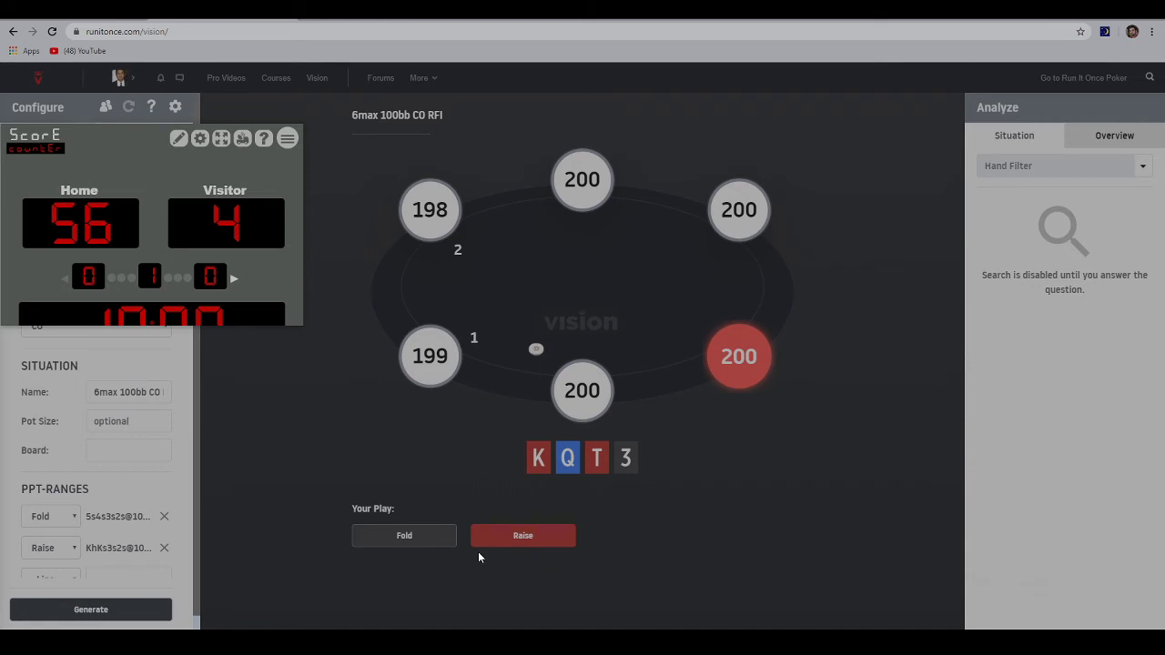
Step: Fold KQT3, add one point to the Home score, and deal the next hand
{"action": "left_click", "coordinate": [410, 541]}
{"action": "left_click", "coordinate": [116, 258]}
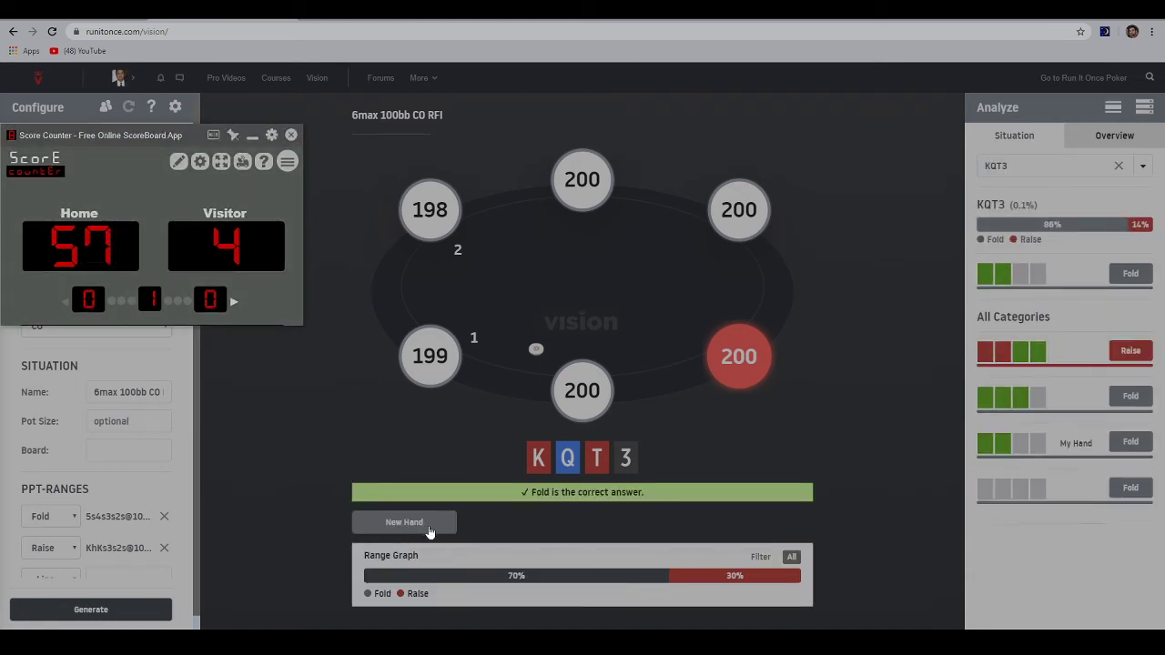
{"action": "left_click", "coordinate": [426, 528]}
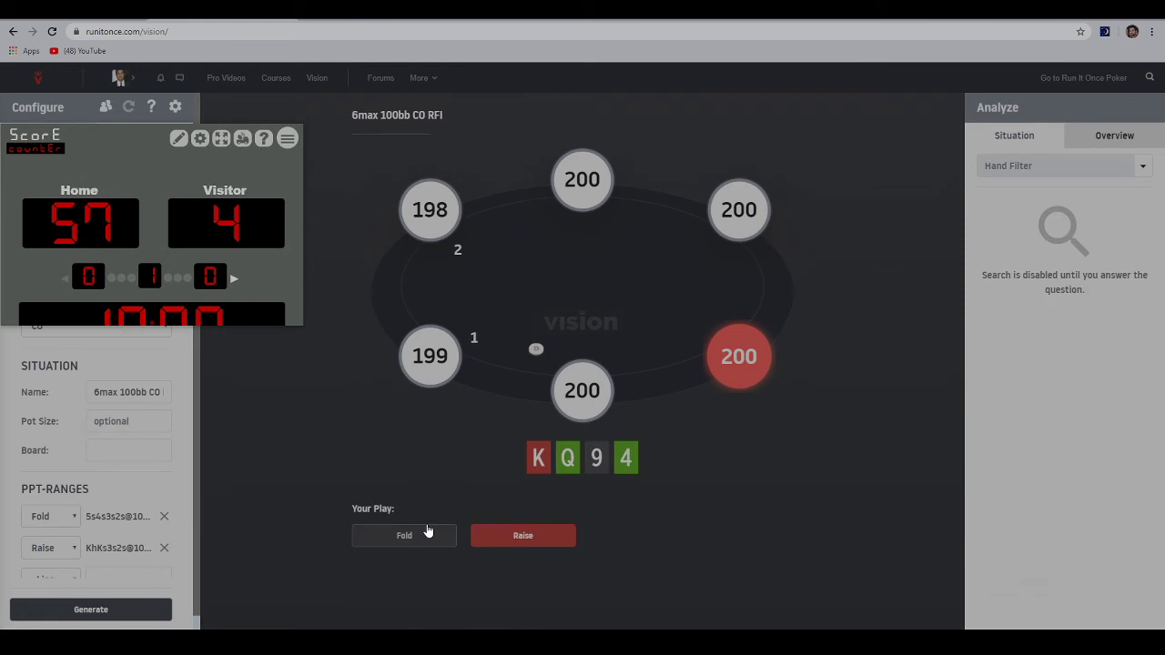
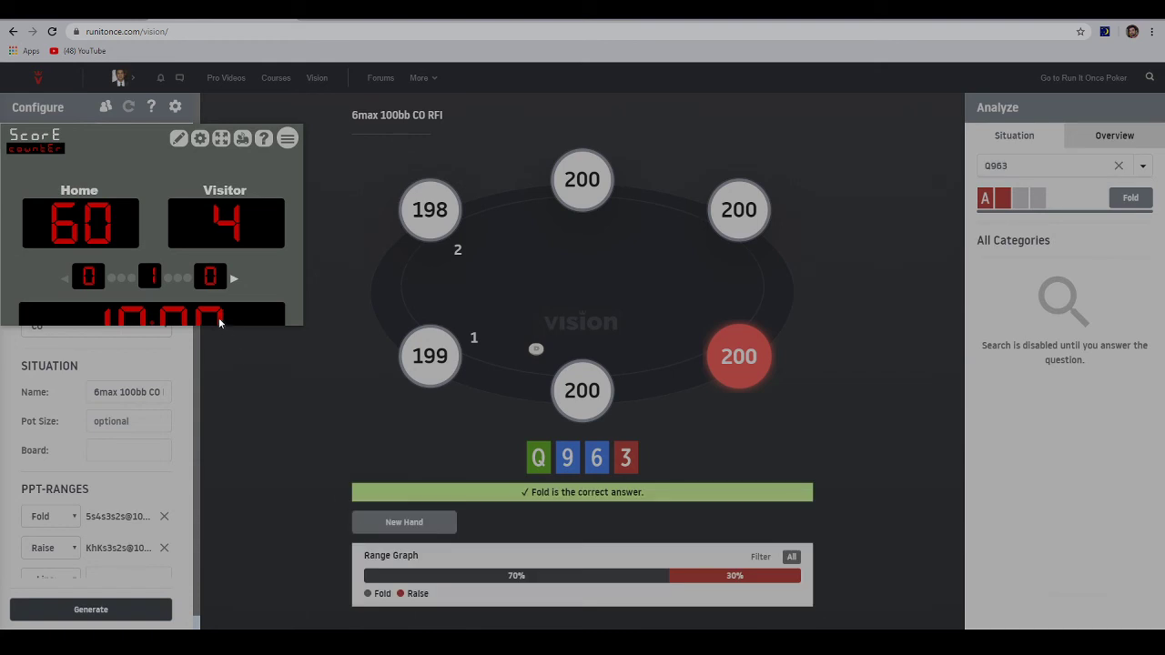
Step: Add one Home point for the Q963 fold, and deal and fold KQT4 for another Home point
{"action": "left_click", "coordinate": [80, 246]}
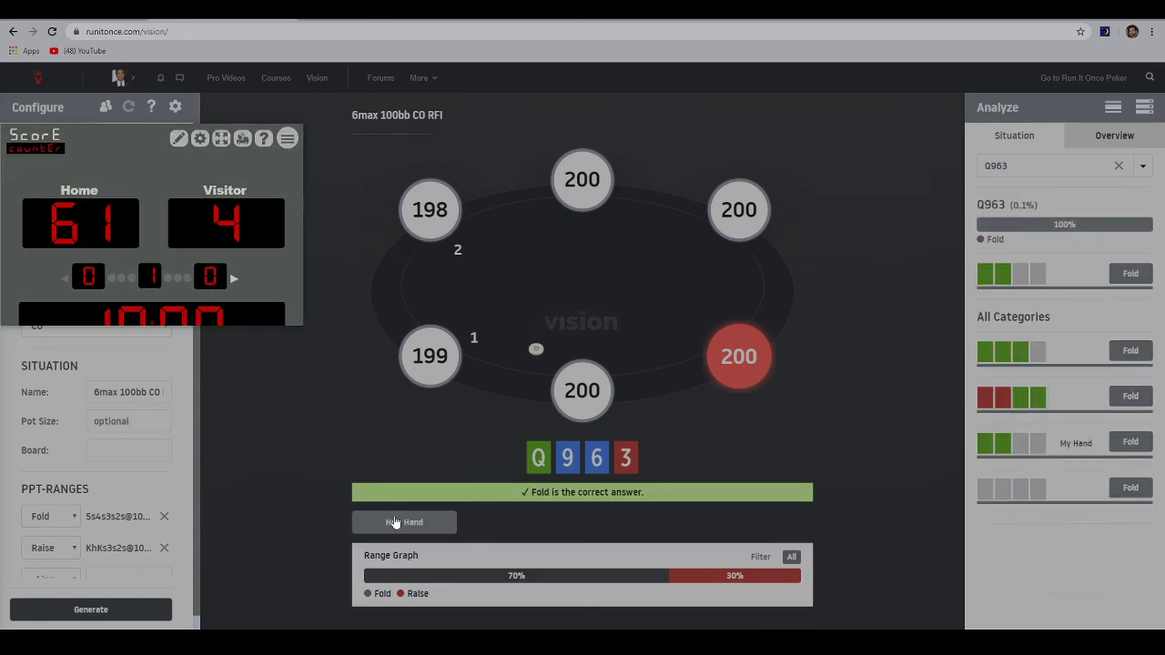
{"action": "left_click", "coordinate": [403, 522]}
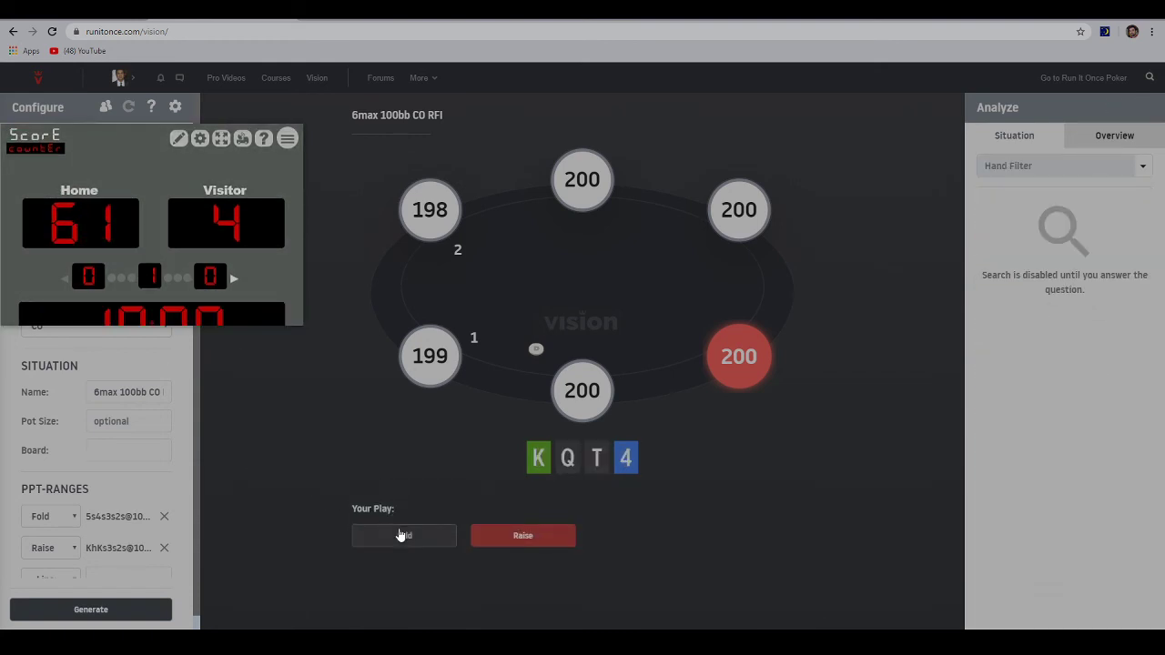
{"action": "left_click", "coordinate": [401, 535]}
{"action": "left_click", "coordinate": [80, 245]}
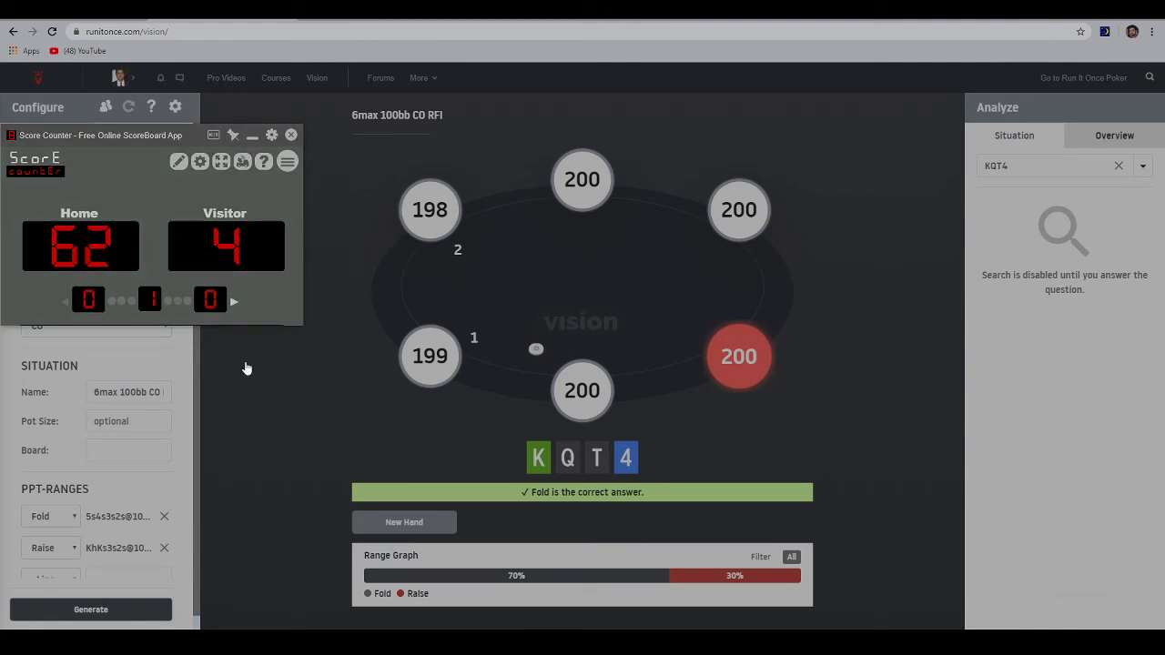
Step: Deal two more hands and raise both AQ43 and A955, adding one point to the Home score for AQ43
{"action": "left_click", "coordinate": [419, 522]}
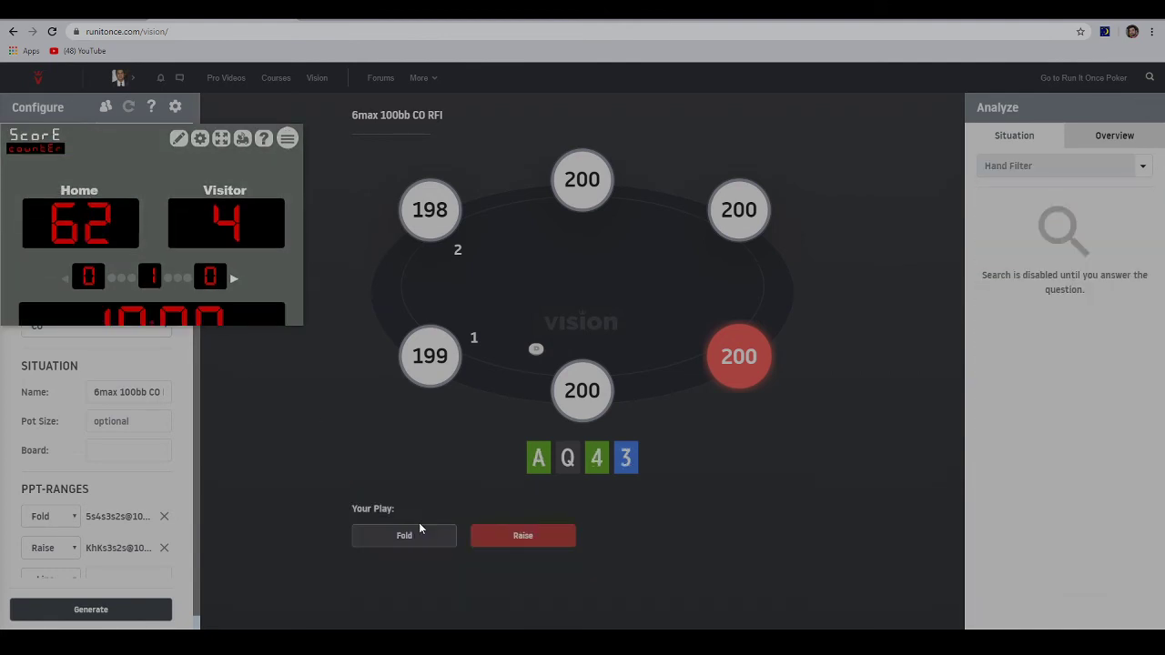
{"action": "left_click", "coordinate": [519, 537]}
{"action": "key", "text": "Up"}
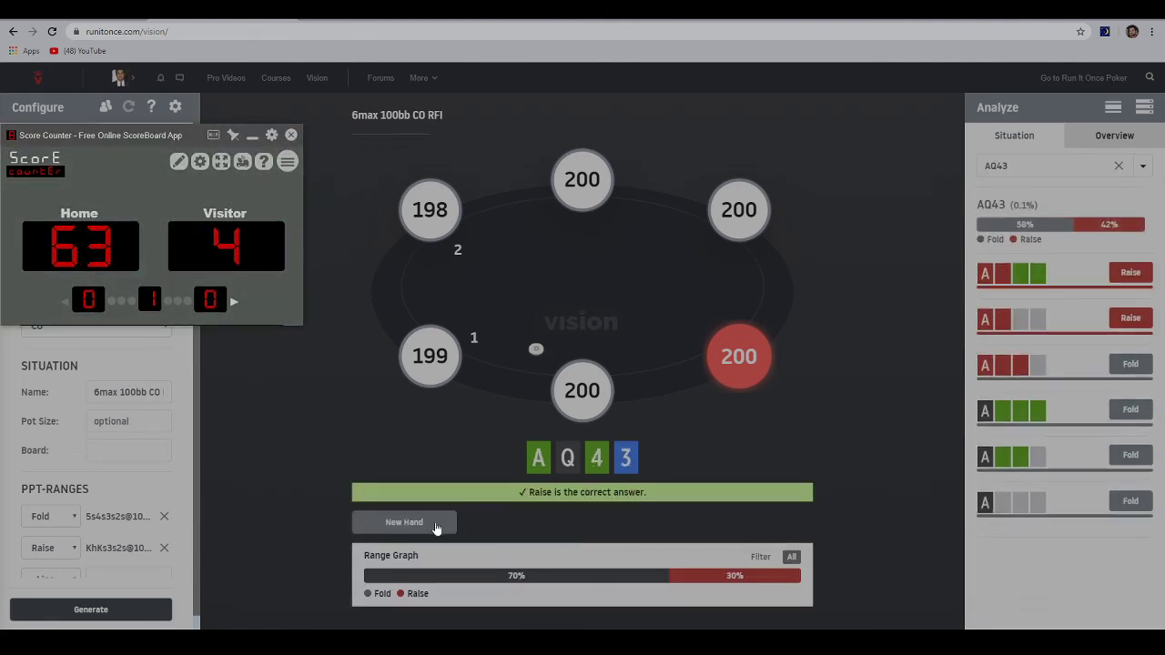
{"action": "left_click", "coordinate": [437, 524]}
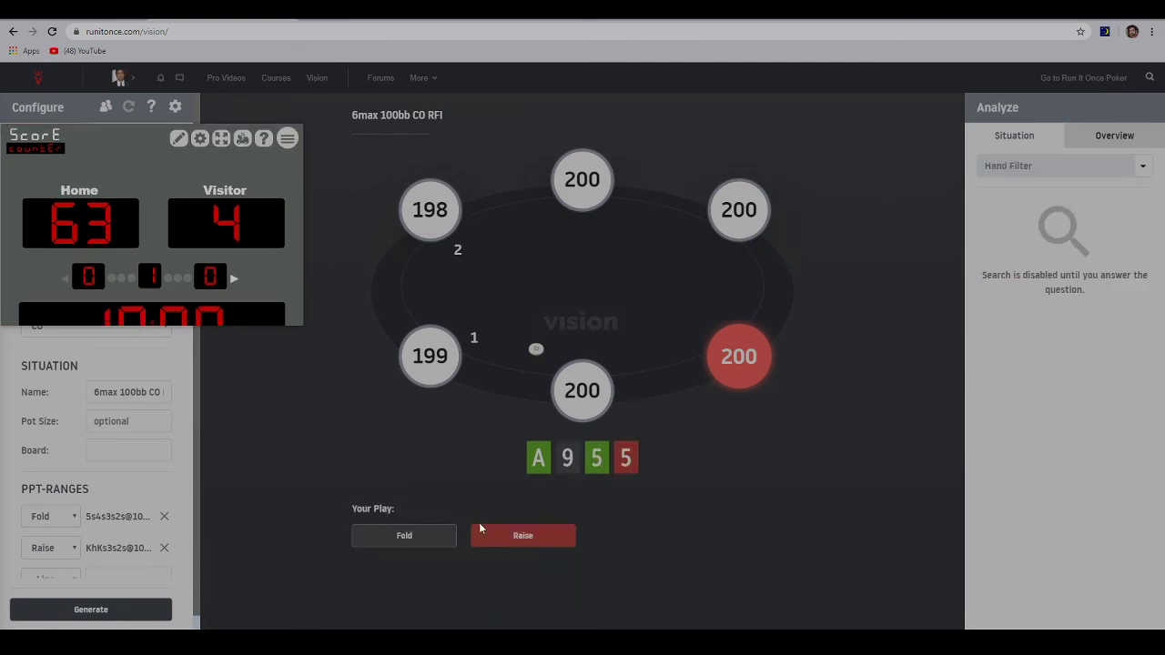
{"action": "left_click", "coordinate": [518, 535]}
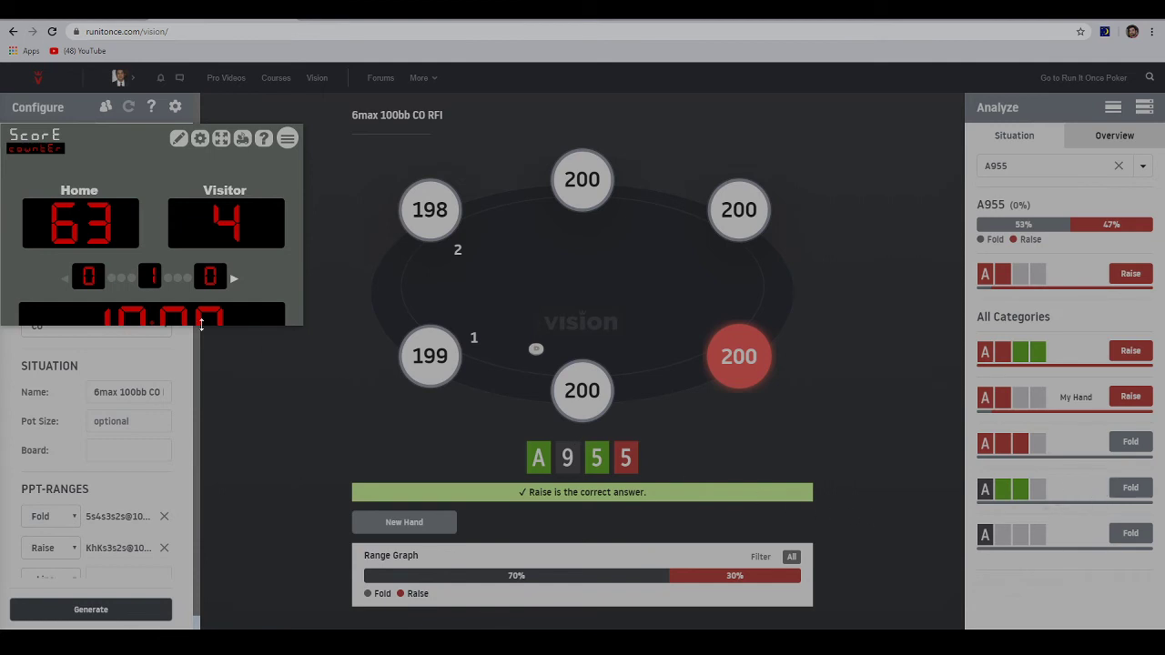
{"action": "mouse_move", "coordinate": [160, 313]}
Step: Deal two more hands, fold Q953 and raise AKJ7, adding one point to the Home score for each
{"action": "left_click", "coordinate": [394, 526]}
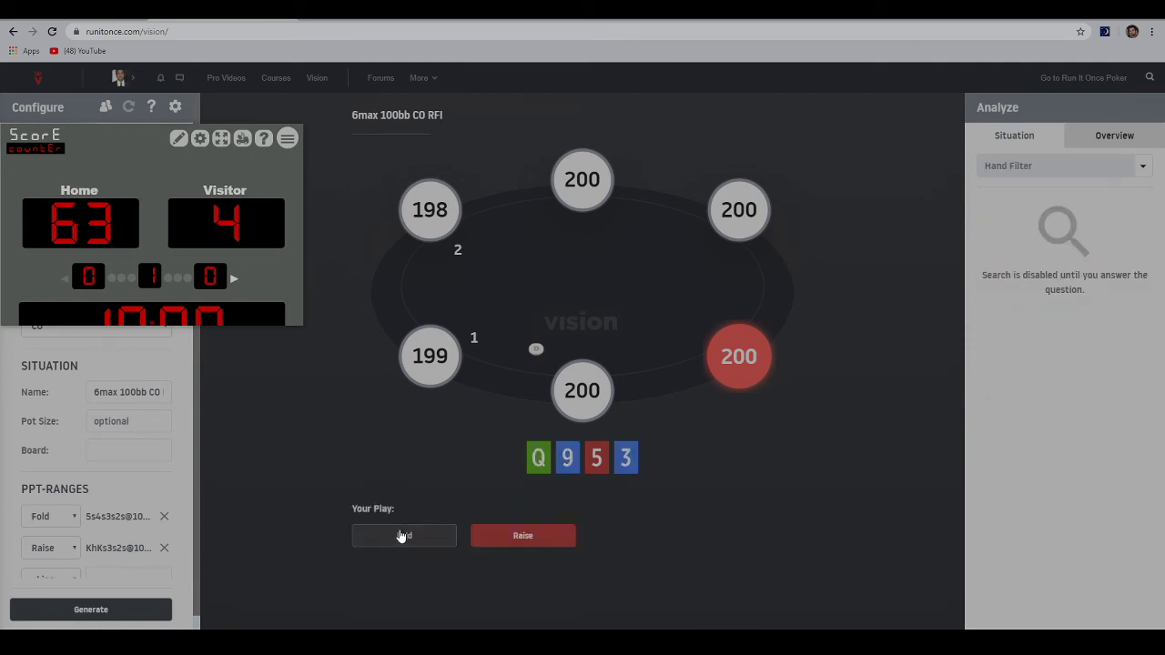
{"action": "left_click", "coordinate": [400, 535]}
{"action": "left_click", "coordinate": [75, 240]}
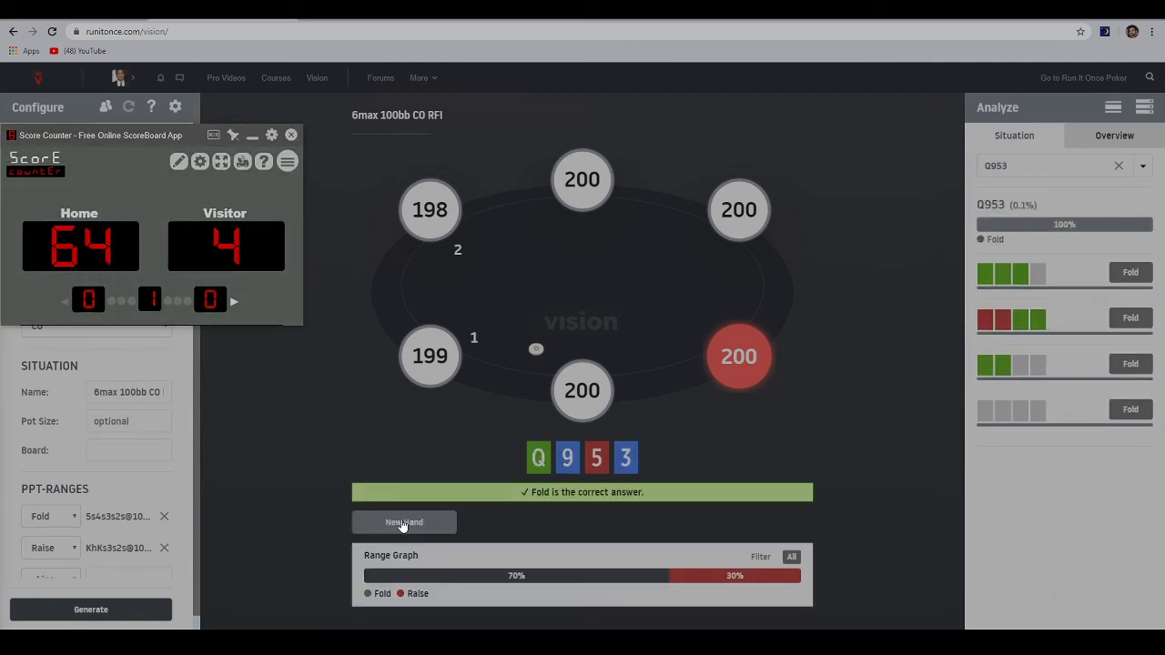
{"action": "left_click", "coordinate": [401, 521]}
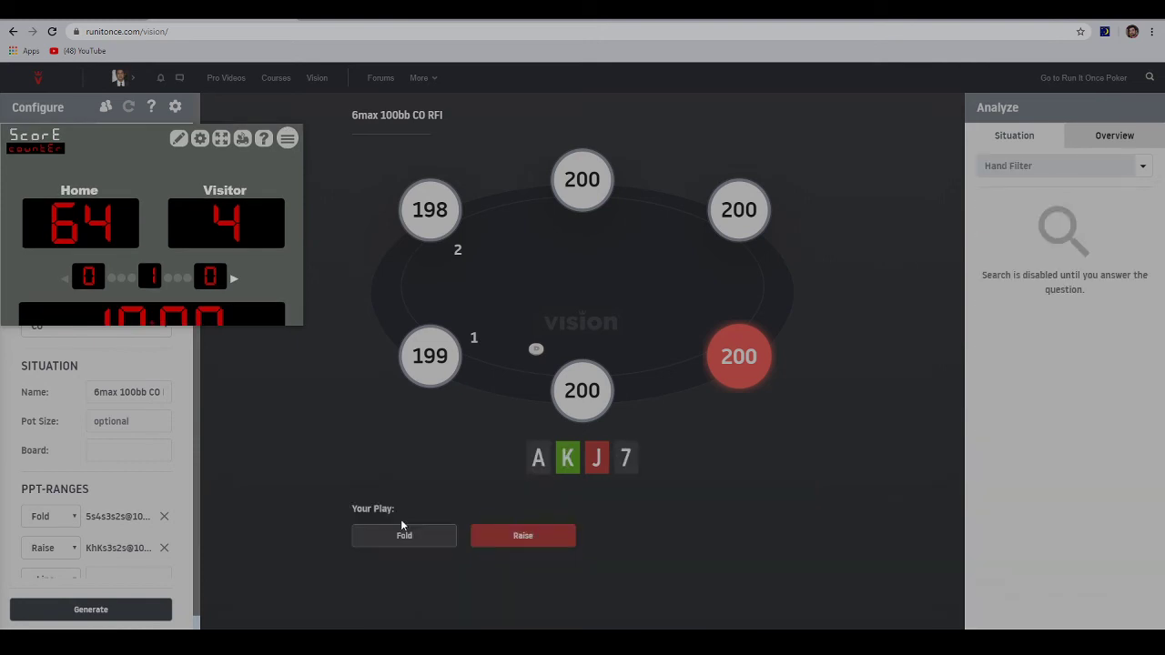
{"action": "left_click", "coordinate": [528, 535]}
{"action": "left_click", "coordinate": [48, 248]}
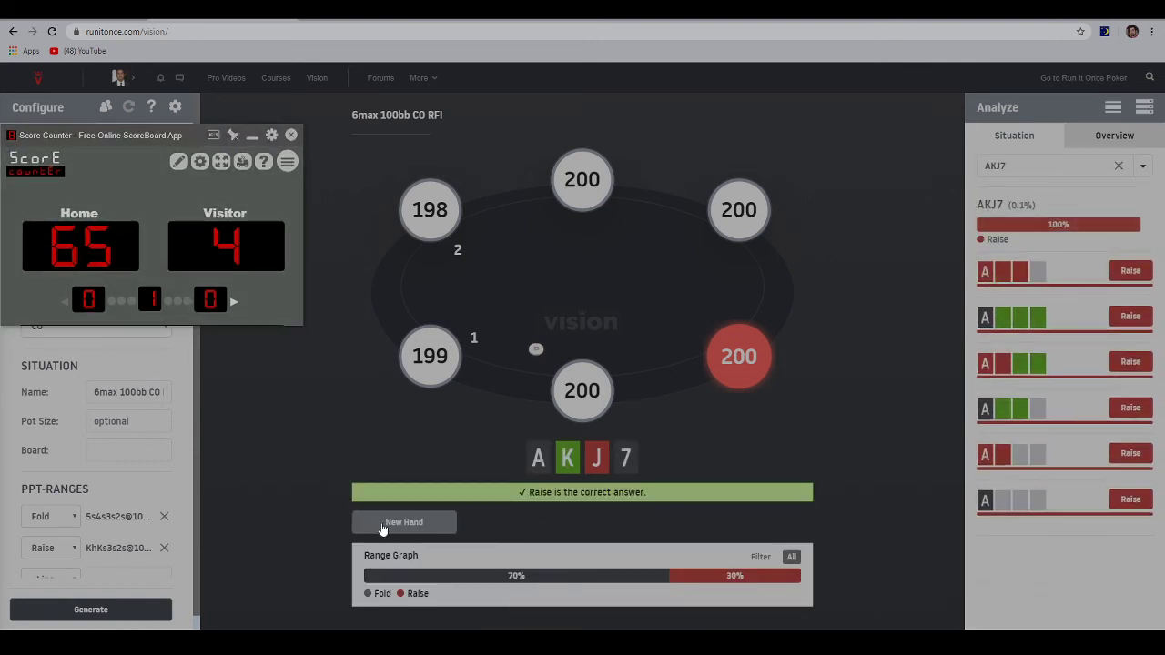
Step: Deal two more hands and fold both QJ82 and AT96, adding one point to the Home score for QJ82
{"action": "left_click", "coordinate": [390, 523]}
{"action": "left_click", "coordinate": [421, 541]}
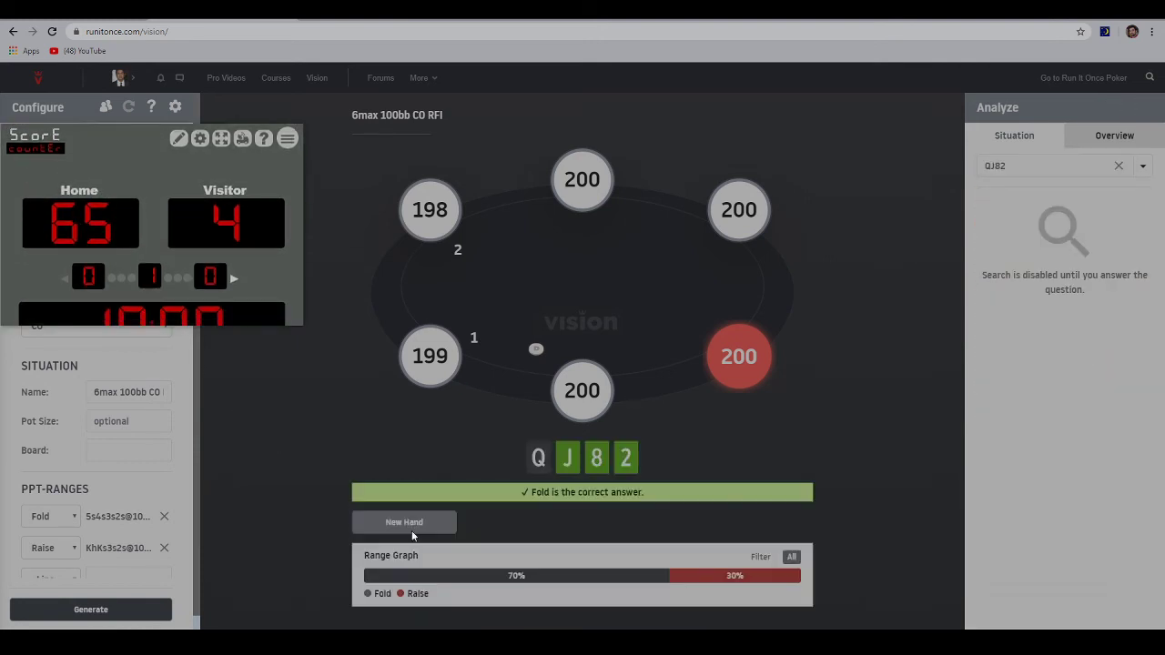
{"action": "left_click", "coordinate": [88, 266]}
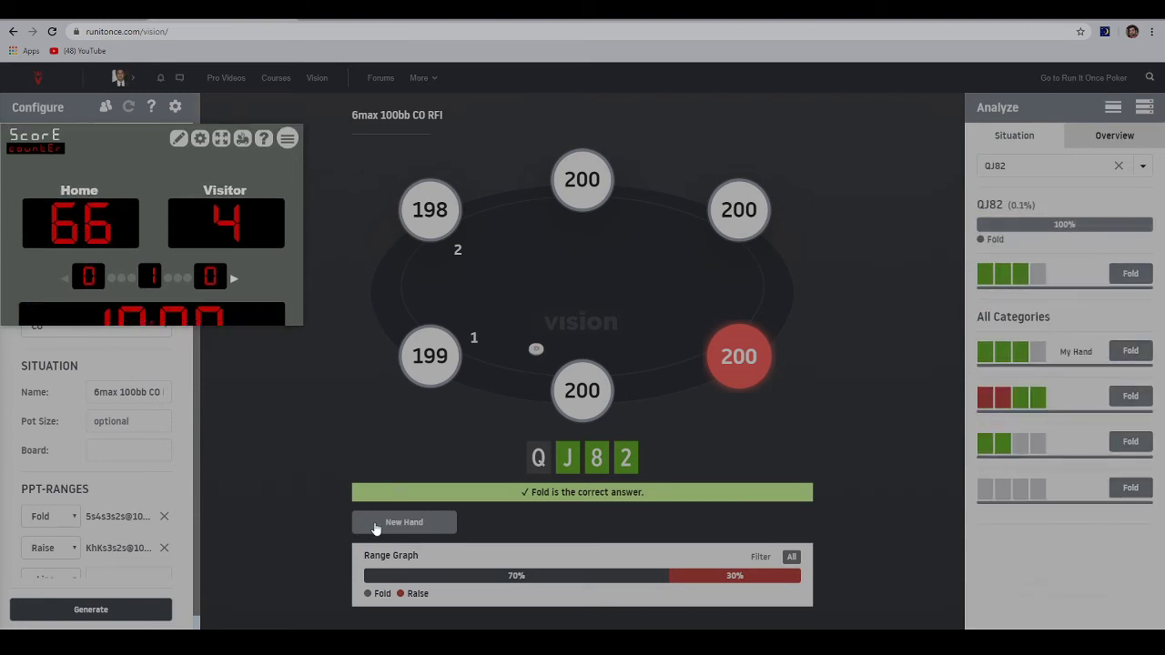
{"action": "left_click", "coordinate": [374, 523]}
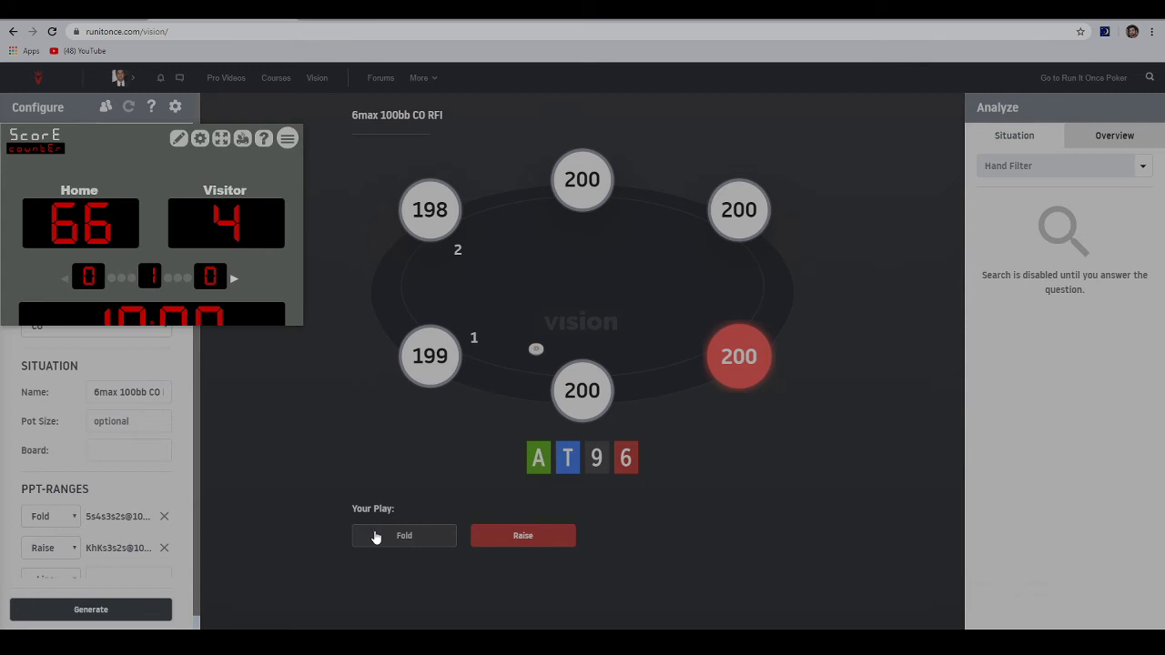
{"action": "left_click", "coordinate": [374, 537]}
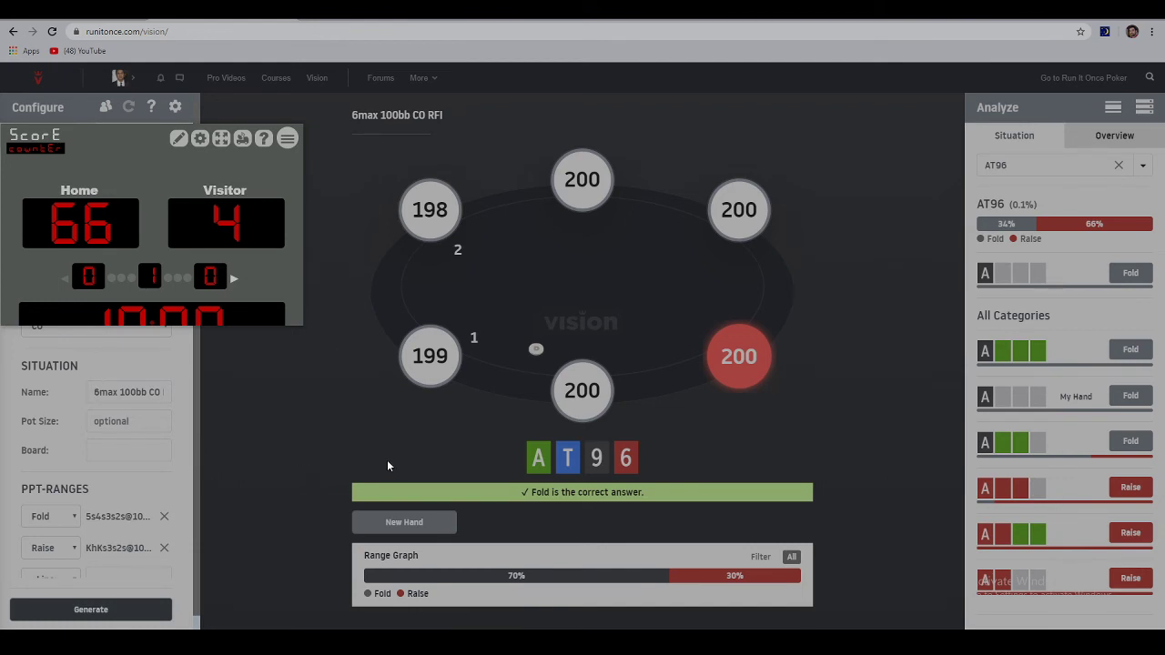
Step: Deal two more hands, raise KQT8 and fold Q873, adding one point to the Home score for each
{"action": "left_click", "coordinate": [419, 523]}
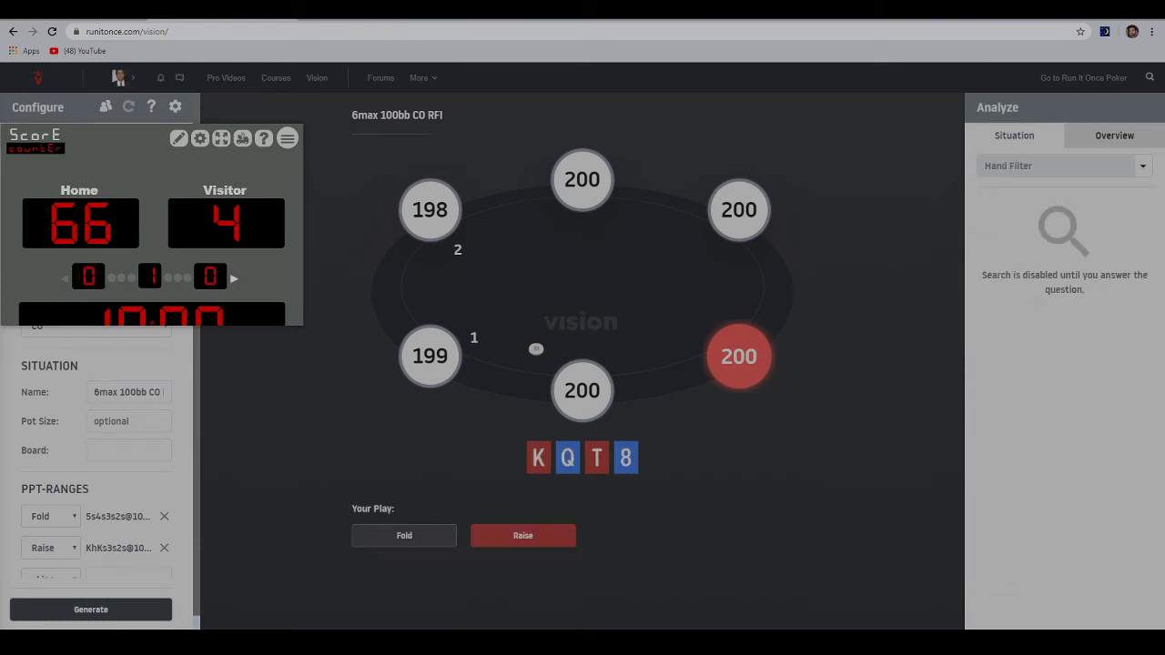
{"action": "left_click", "coordinate": [526, 537]}
{"action": "left_click", "coordinate": [98, 246]}
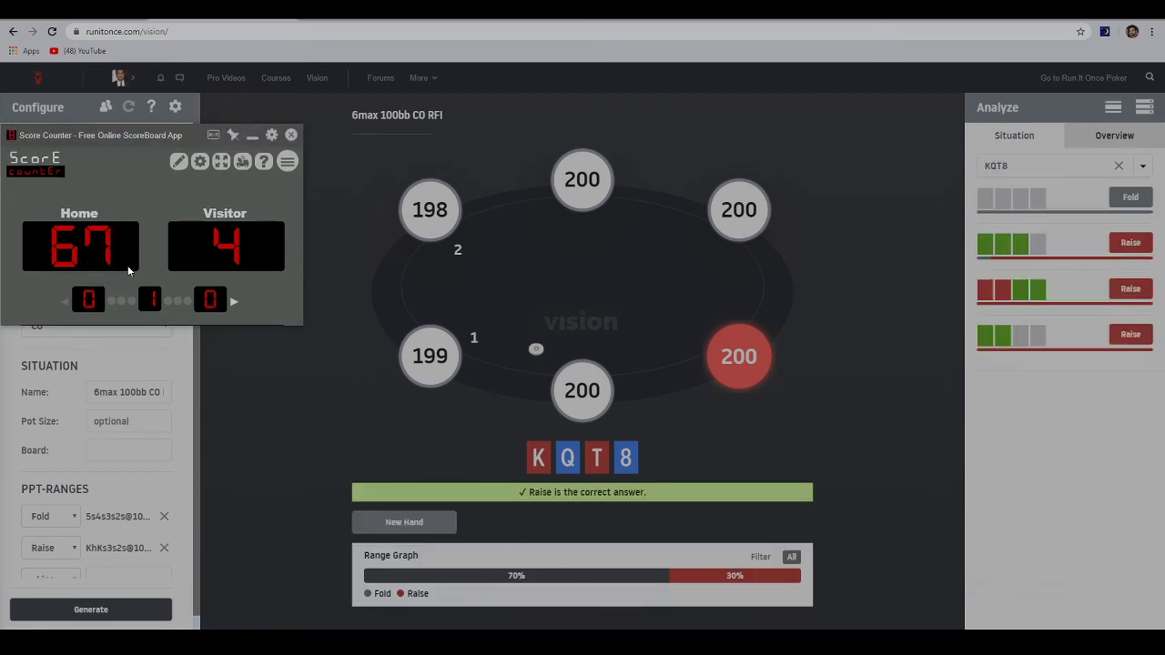
{"action": "left_click", "coordinate": [393, 521]}
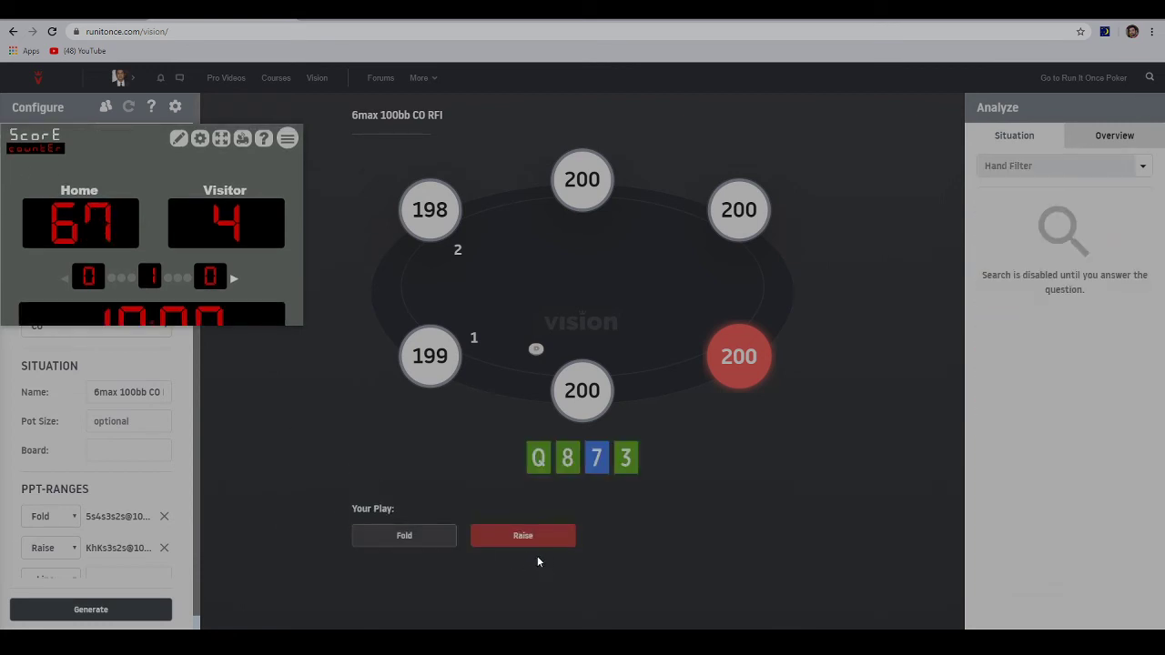
{"action": "left_click", "coordinate": [375, 537]}
{"action": "left_click", "coordinate": [91, 244]}
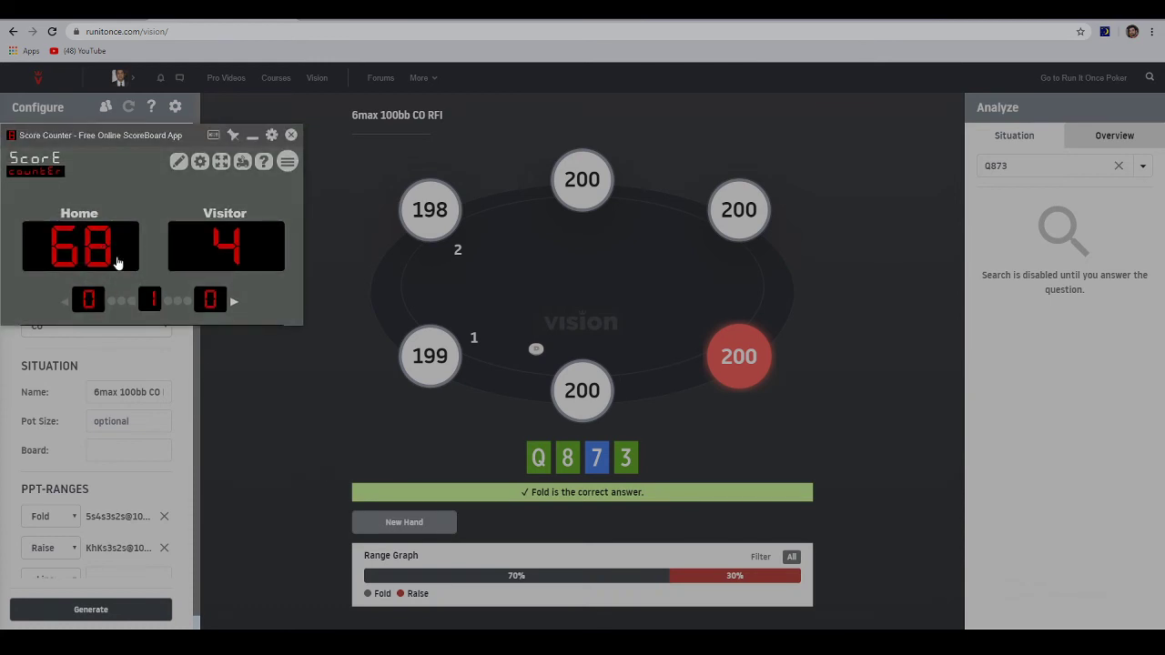
Step: Deal two more hands and fold both QJ74 and KQ54, adding one point to the Home score for each
{"action": "left_click", "coordinate": [387, 525]}
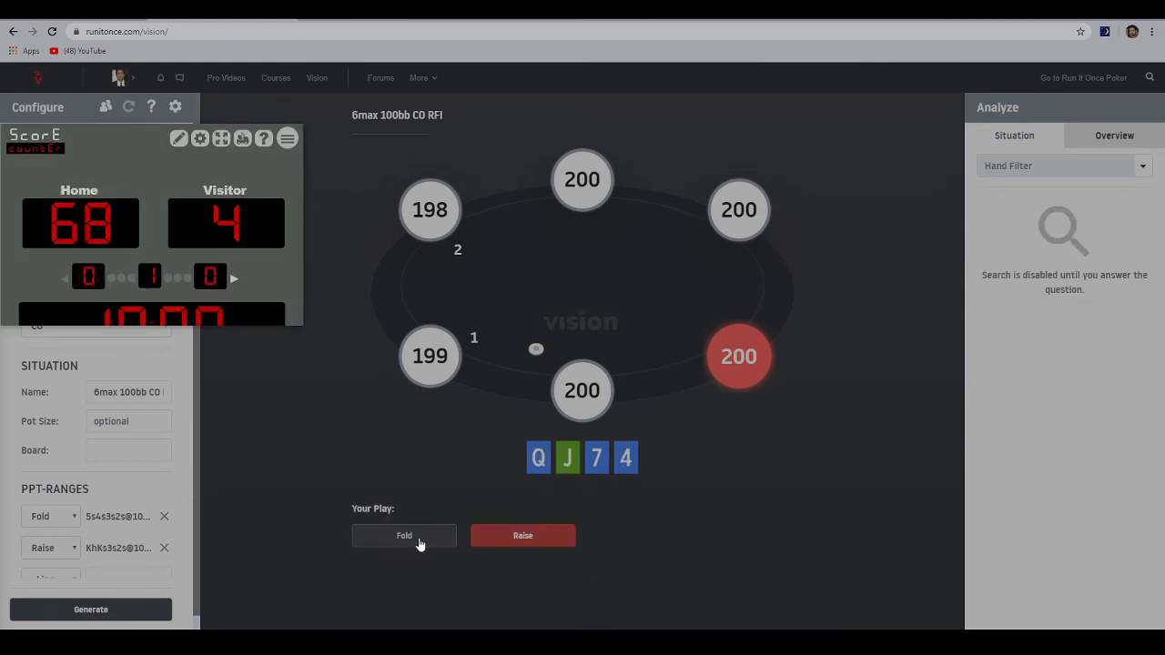
{"action": "left_click", "coordinate": [419, 537]}
{"action": "left_click", "coordinate": [112, 255]}
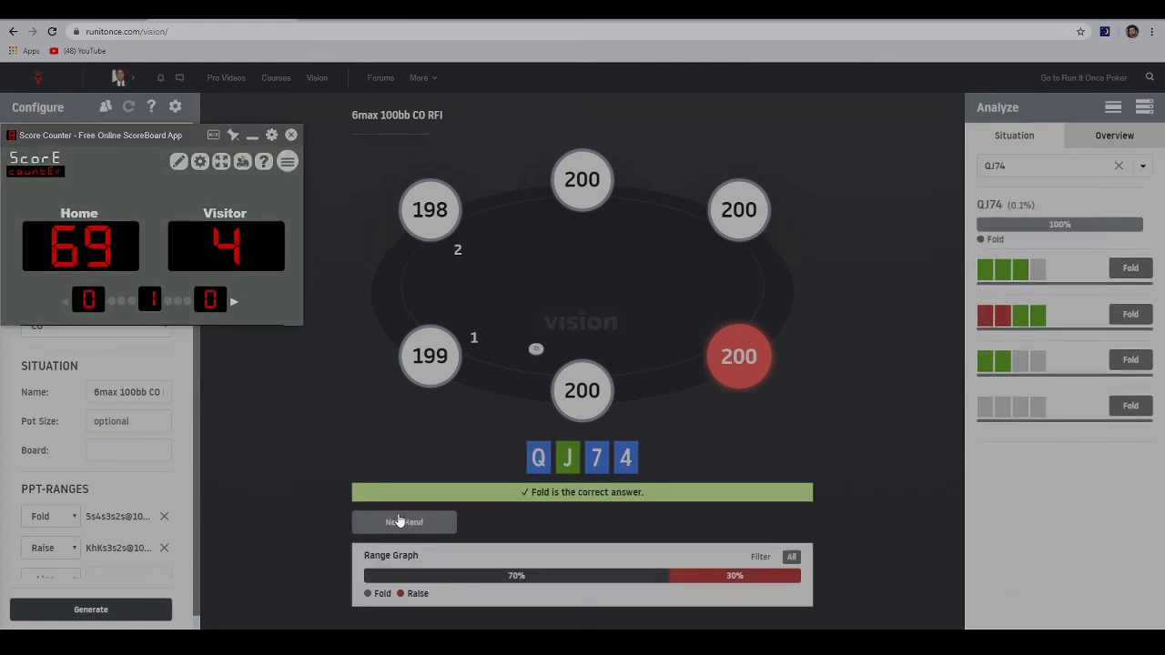
{"action": "left_click", "coordinate": [400, 521]}
{"action": "left_click", "coordinate": [405, 539]}
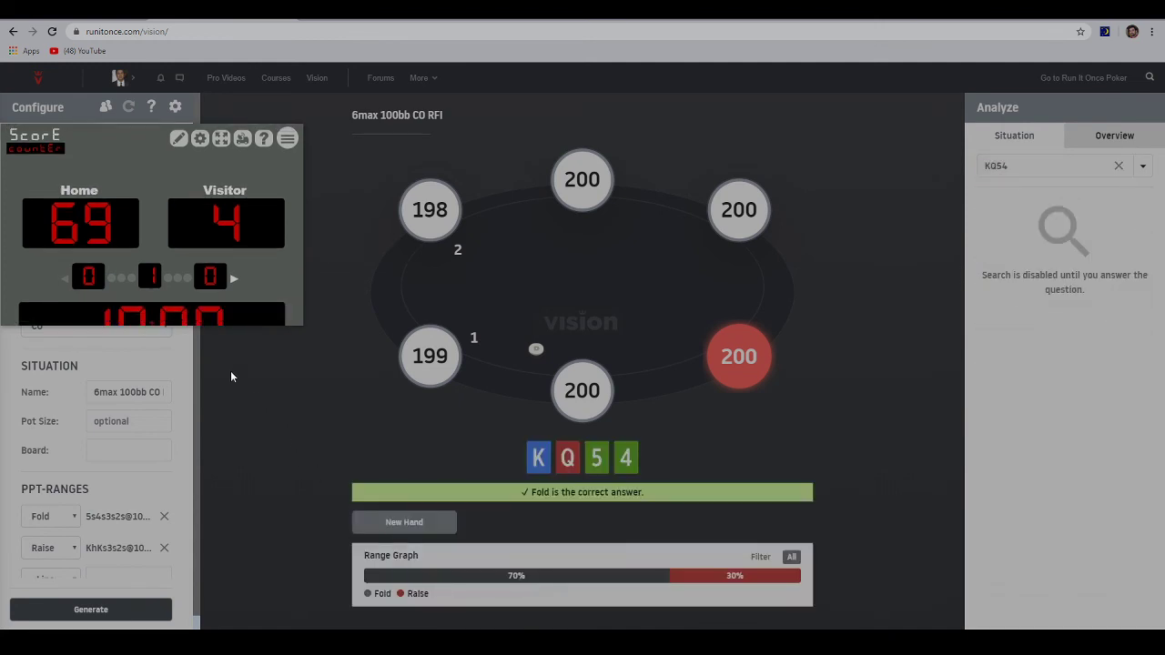
{"action": "left_click", "coordinate": [88, 234]}
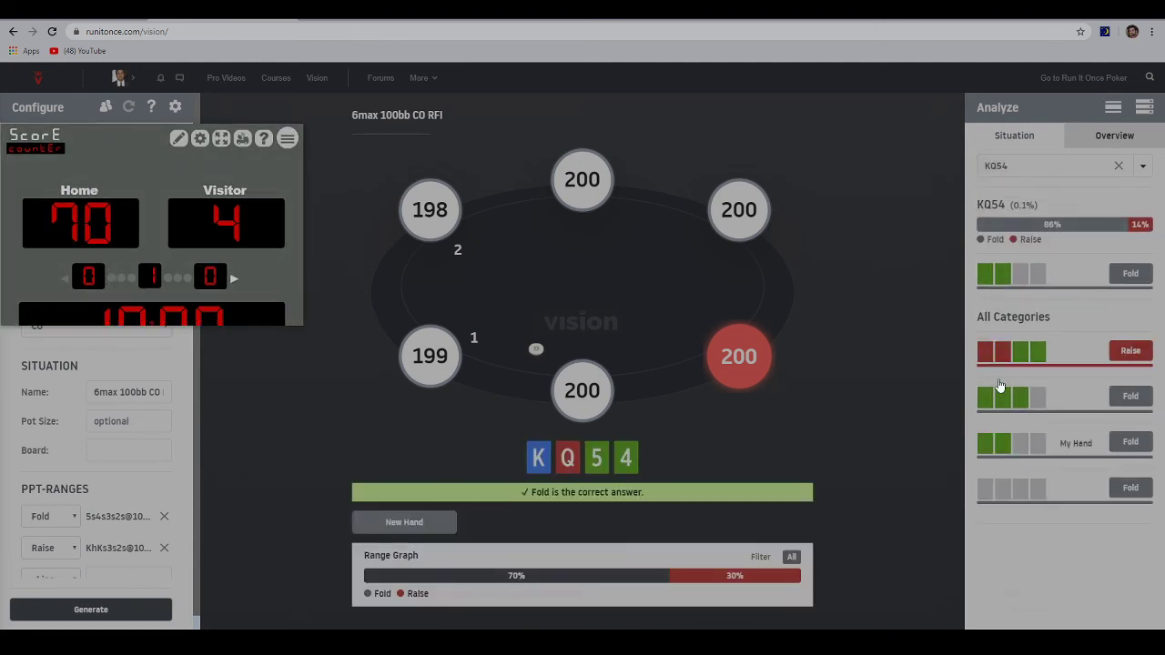
Step: Deal a new hand, fold QT86, and add one point to the Home score
{"action": "left_click", "coordinate": [422, 520]}
{"action": "left_click", "coordinate": [409, 543]}
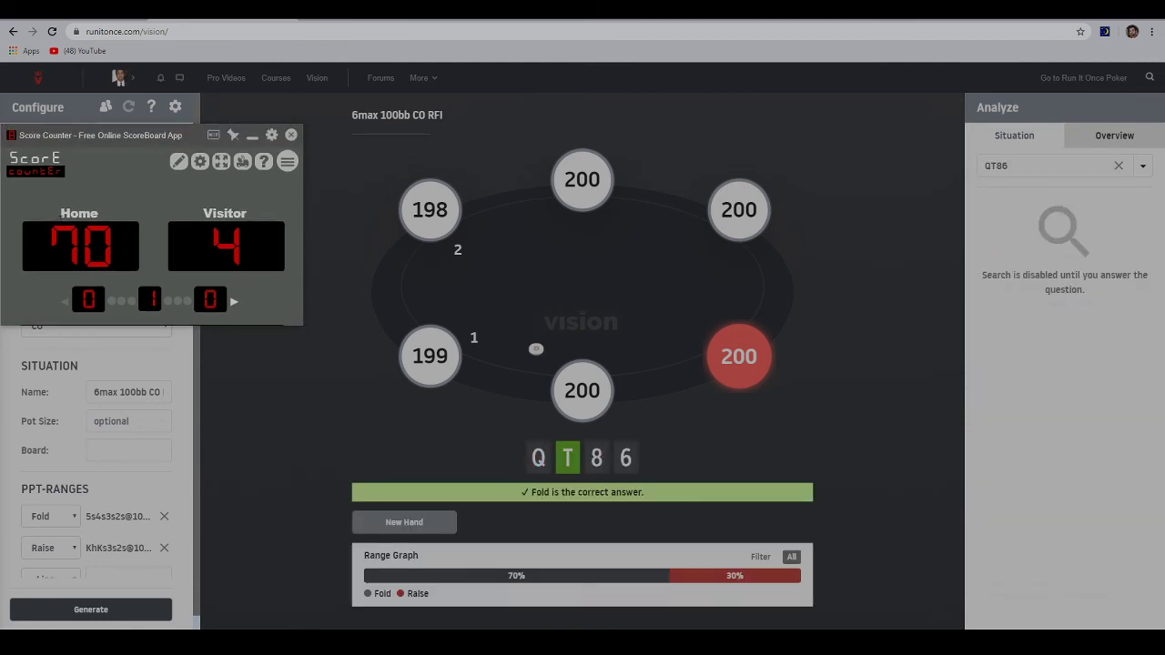
{"action": "key", "text": "h"}
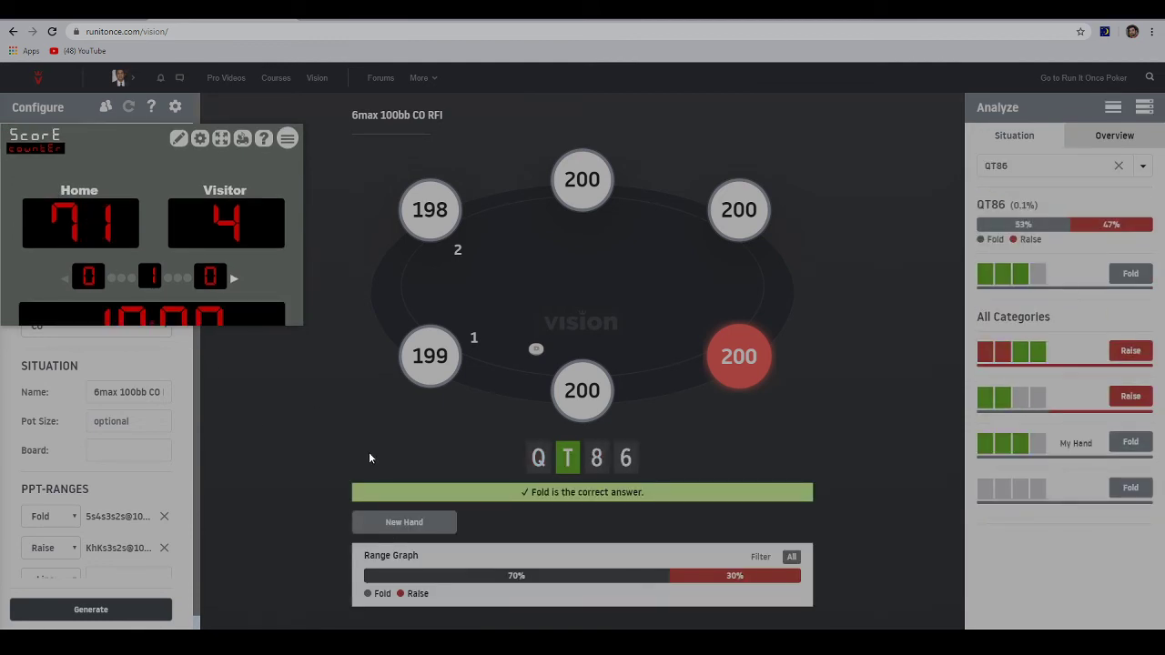
Step: Deal two more hands, fold AQ73 and raise KK82, adding one point to the Home score for AQ73
{"action": "left_click", "coordinate": [369, 527]}
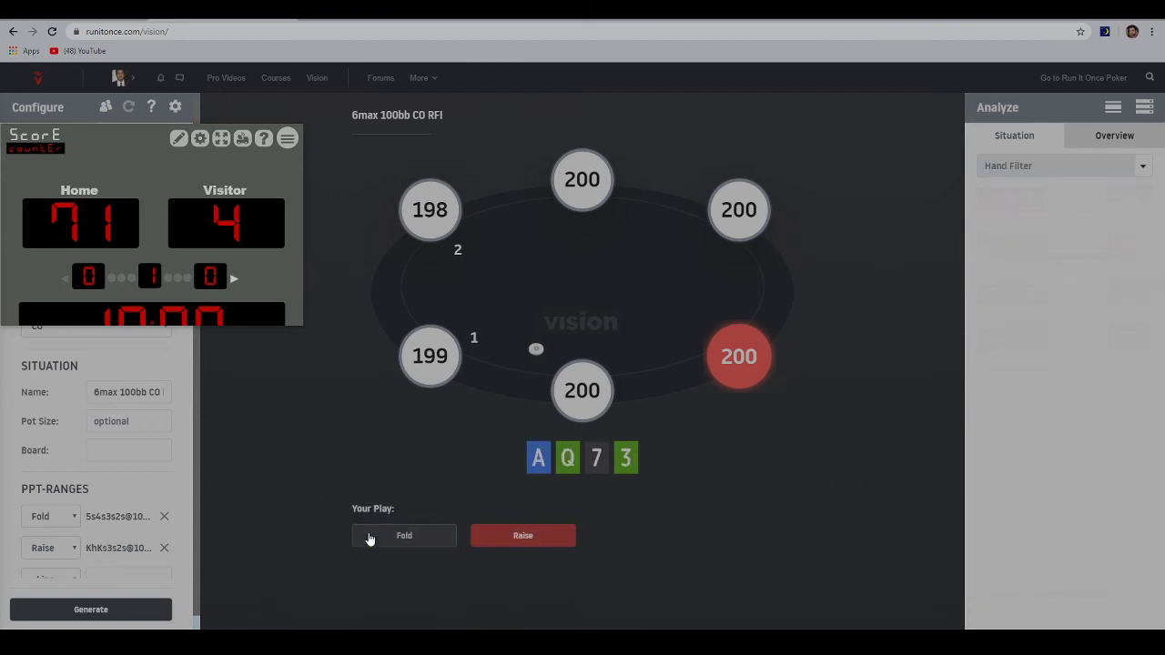
{"action": "left_click", "coordinate": [386, 543]}
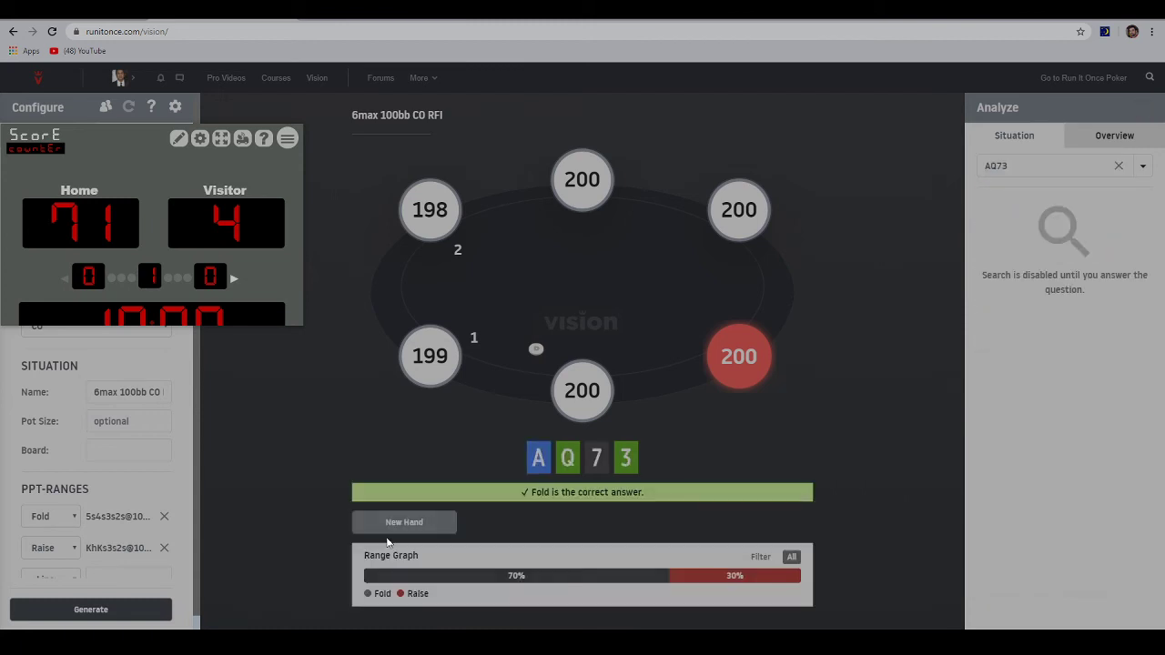
{"action": "left_click", "coordinate": [96, 227]}
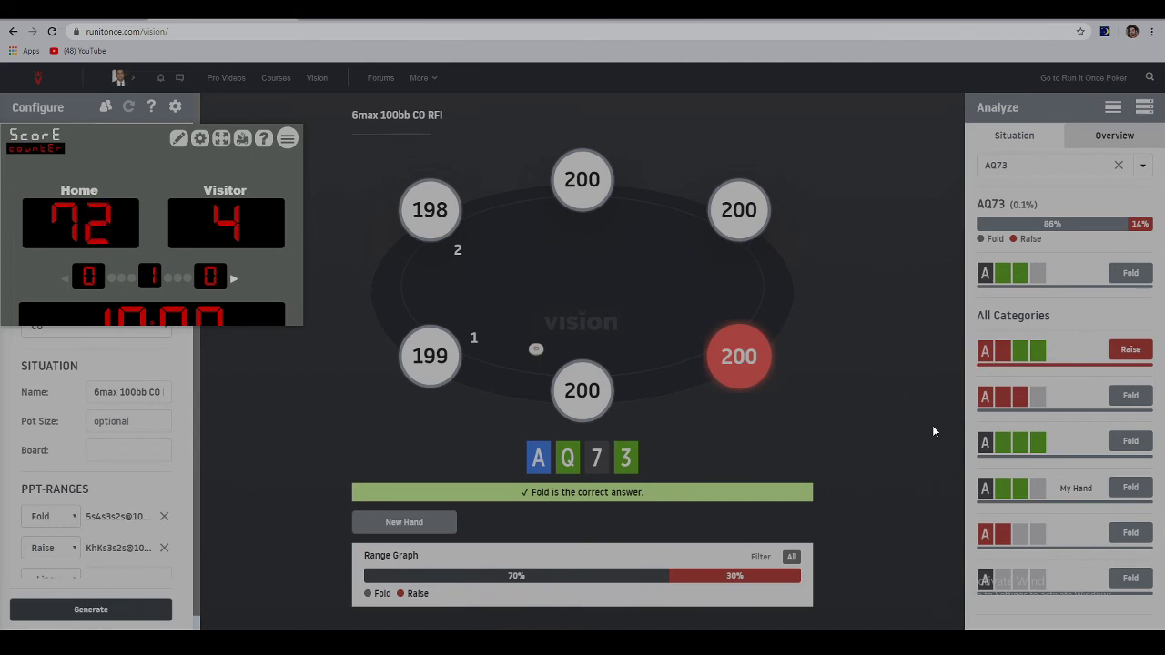
{"action": "left_click", "coordinate": [423, 523]}
{"action": "left_click", "coordinate": [488, 532]}
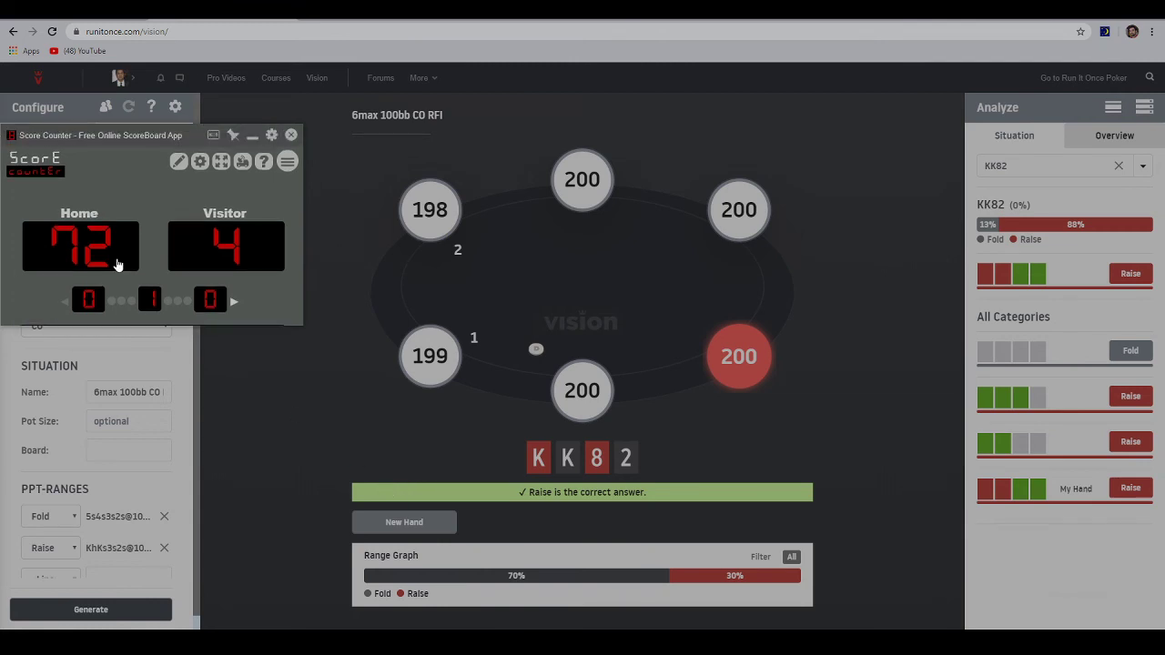
Step: Deal two more hands, fold A762 and raise K543, adding one point to the Home score for each
{"action": "left_click", "coordinate": [427, 523]}
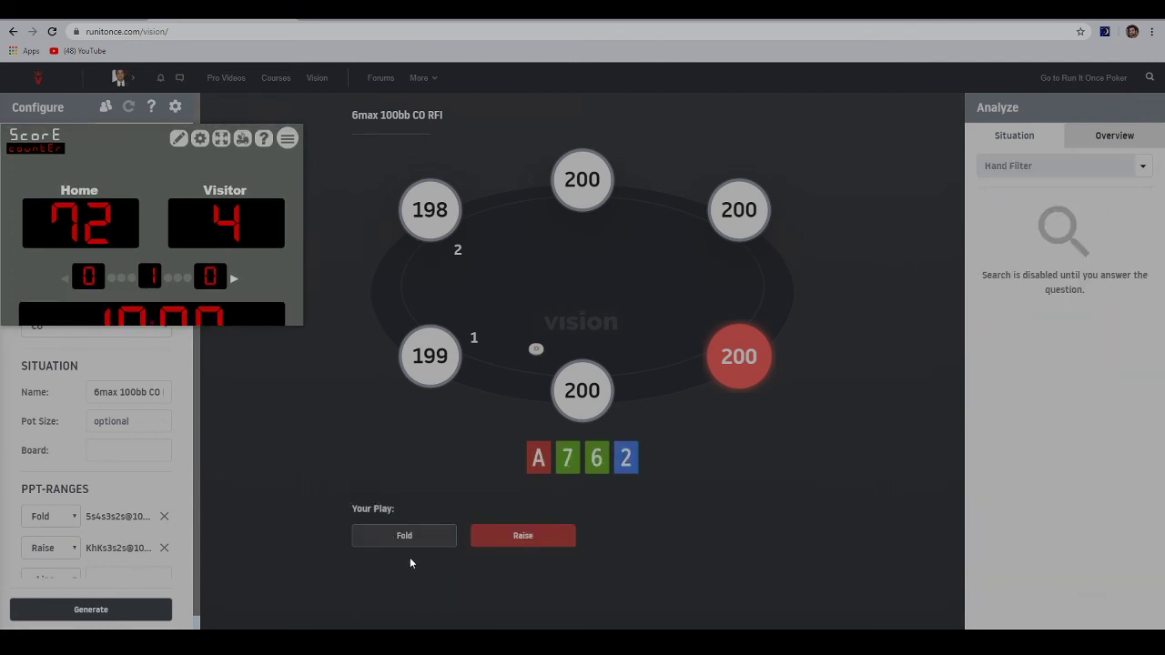
{"action": "left_click", "coordinate": [419, 544]}
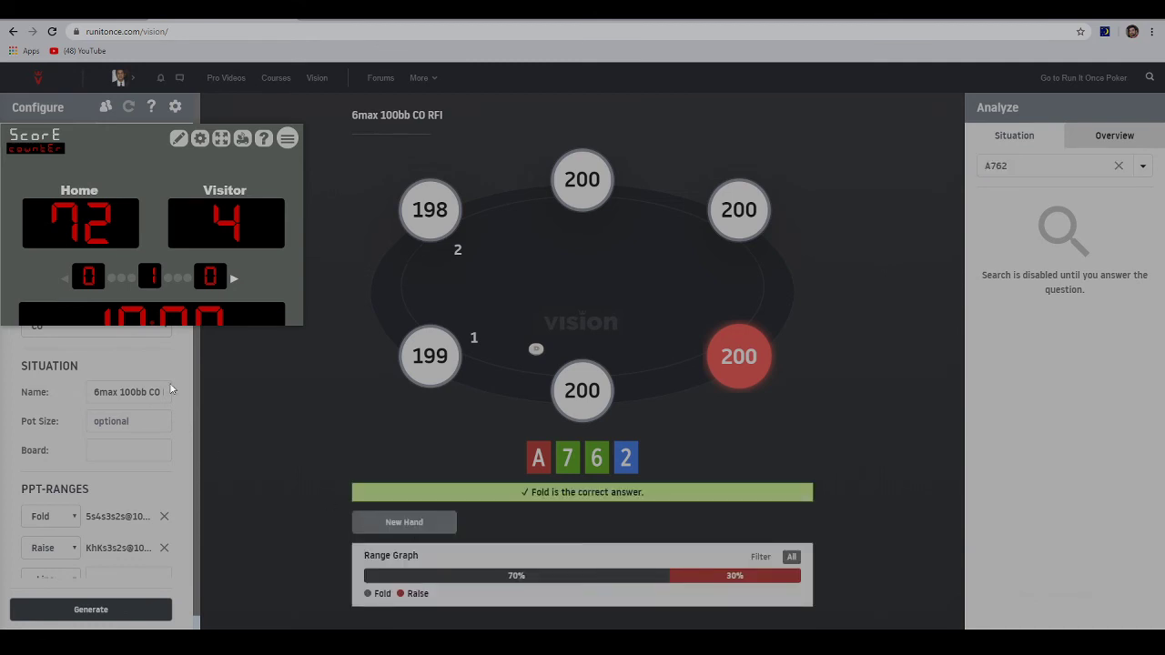
{"action": "left_click", "coordinate": [428, 521]}
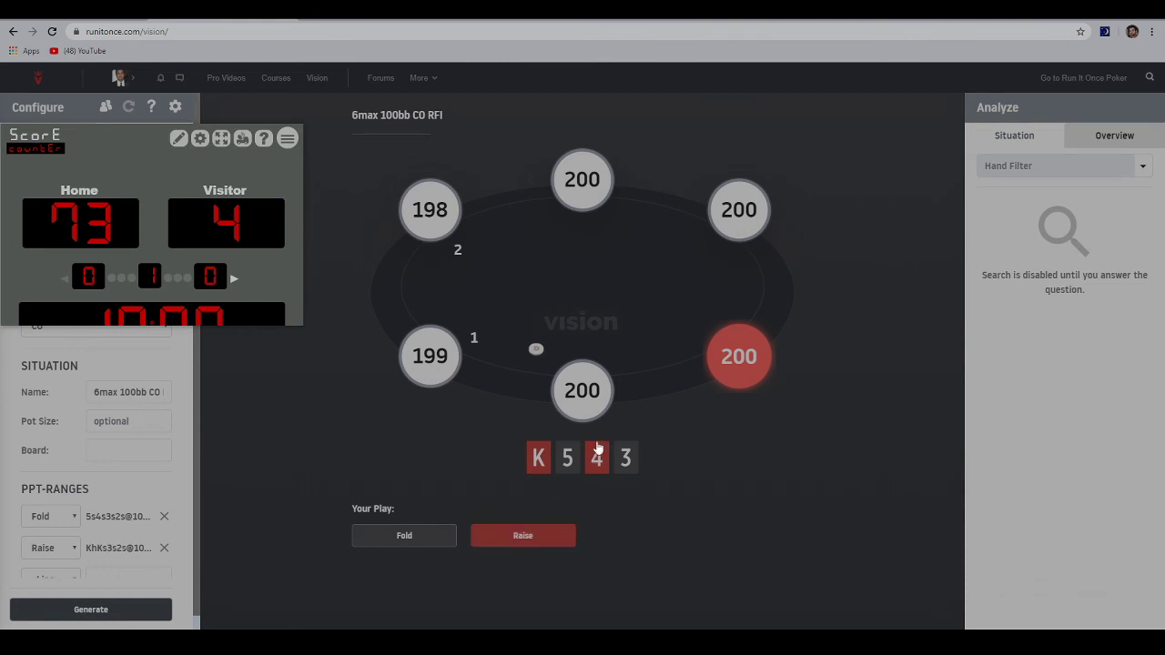
{"action": "left_click", "coordinate": [554, 535]}
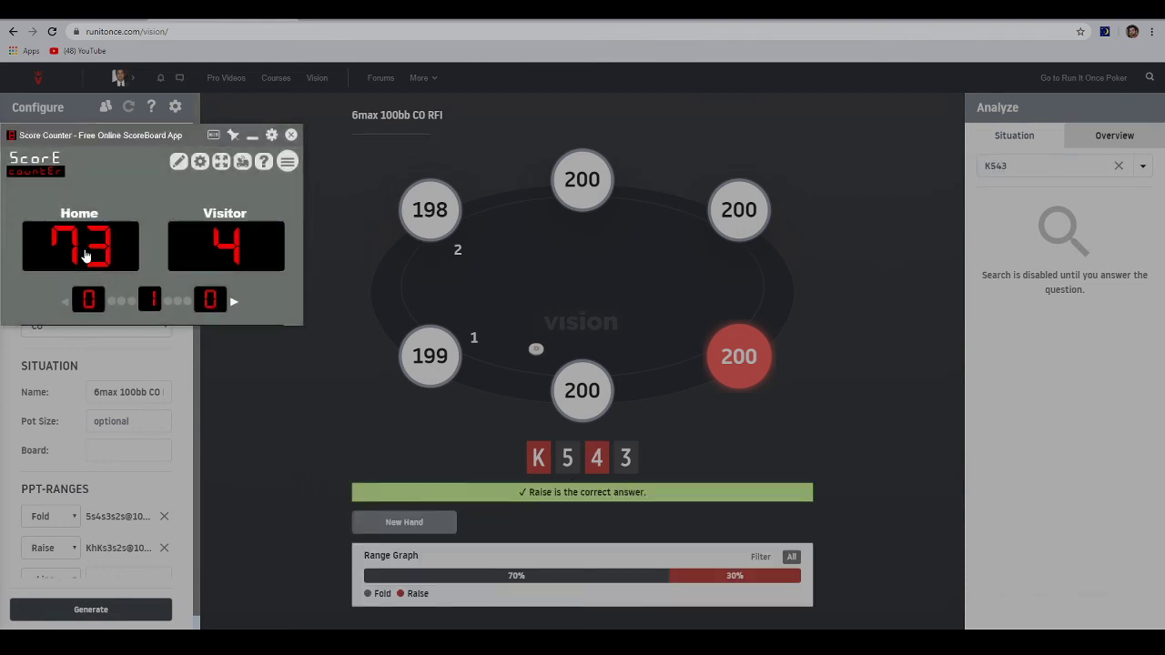
Step: Deal two more hands and fold both TT42 and Q982, adding one point to the Home score for each
{"action": "left_click", "coordinate": [410, 527]}
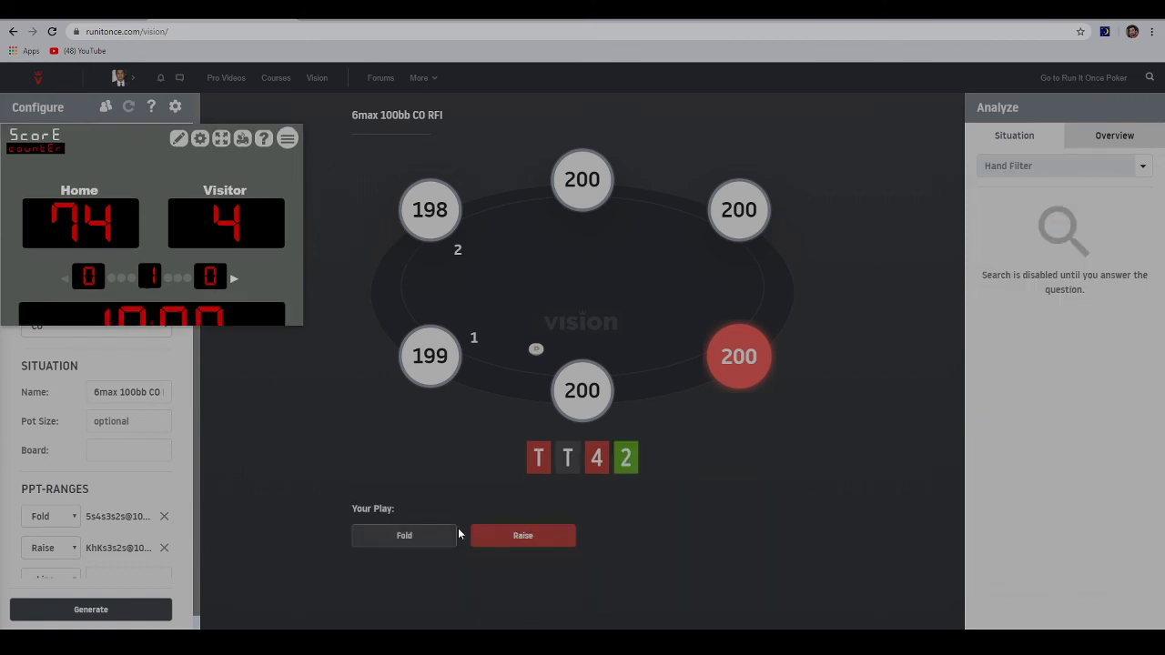
{"action": "left_click", "coordinate": [415, 536]}
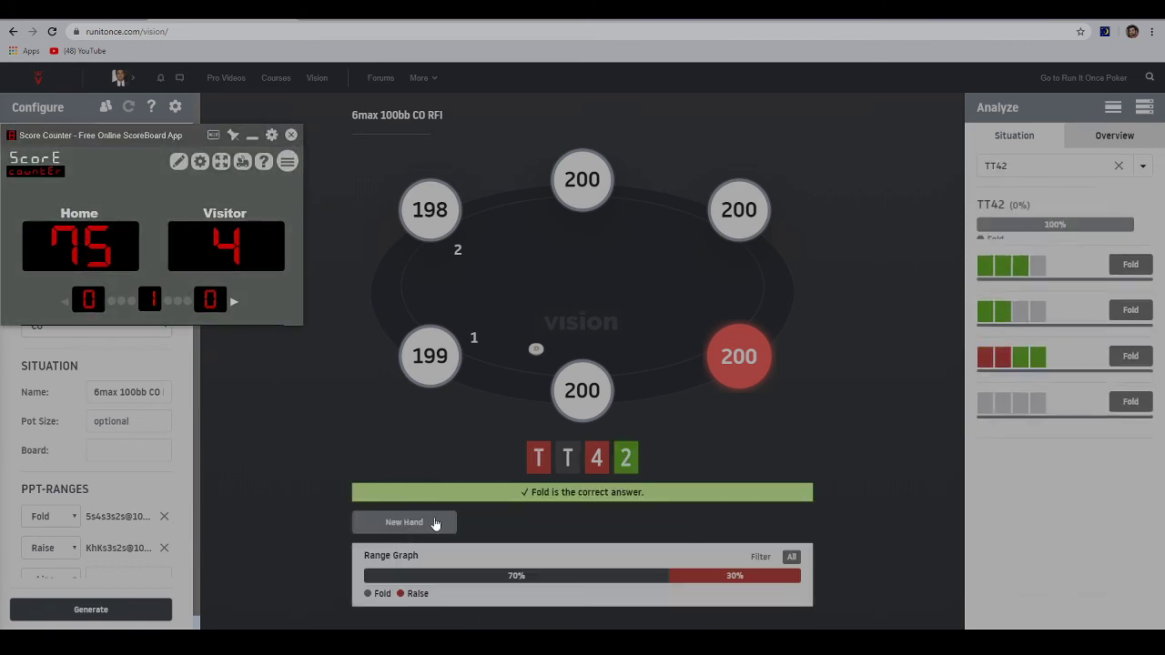
{"action": "left_click", "coordinate": [433, 521]}
{"action": "left_click", "coordinate": [433, 536]}
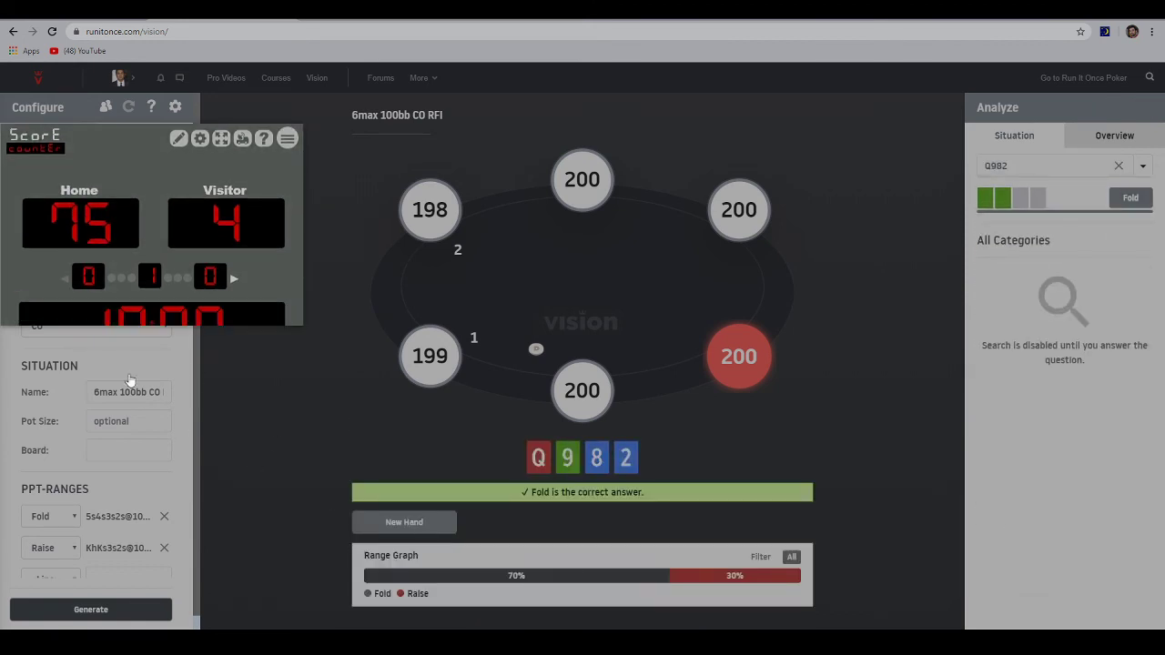
{"action": "left_click", "coordinate": [53, 242]}
Step: Deal two more hands, raise QJ86 and fold A642, adding one Visitor point for QJ86 and one Home point for A642
{"action": "left_click", "coordinate": [406, 527]}
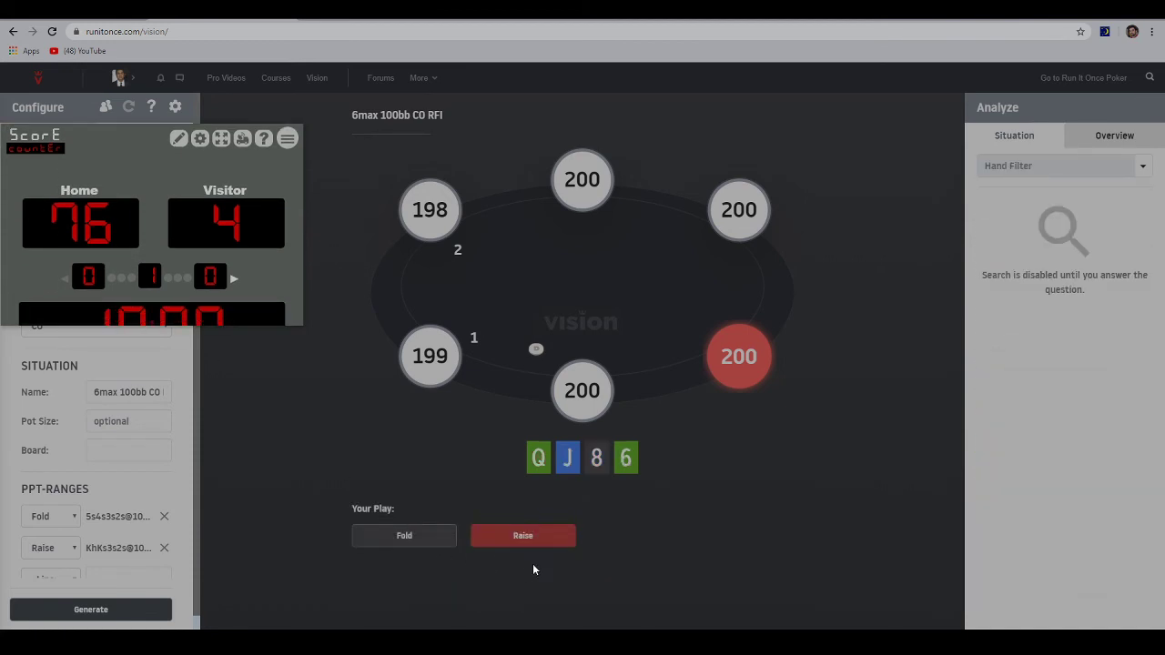
{"action": "left_click", "coordinate": [549, 541]}
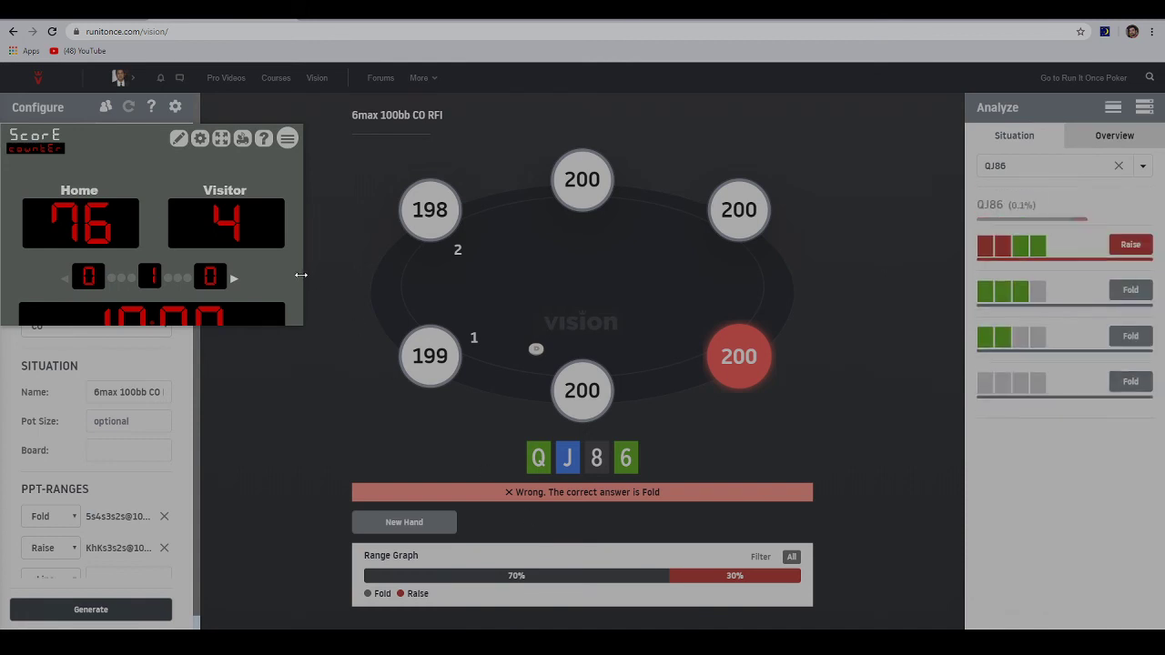
{"action": "left_click", "coordinate": [228, 238]}
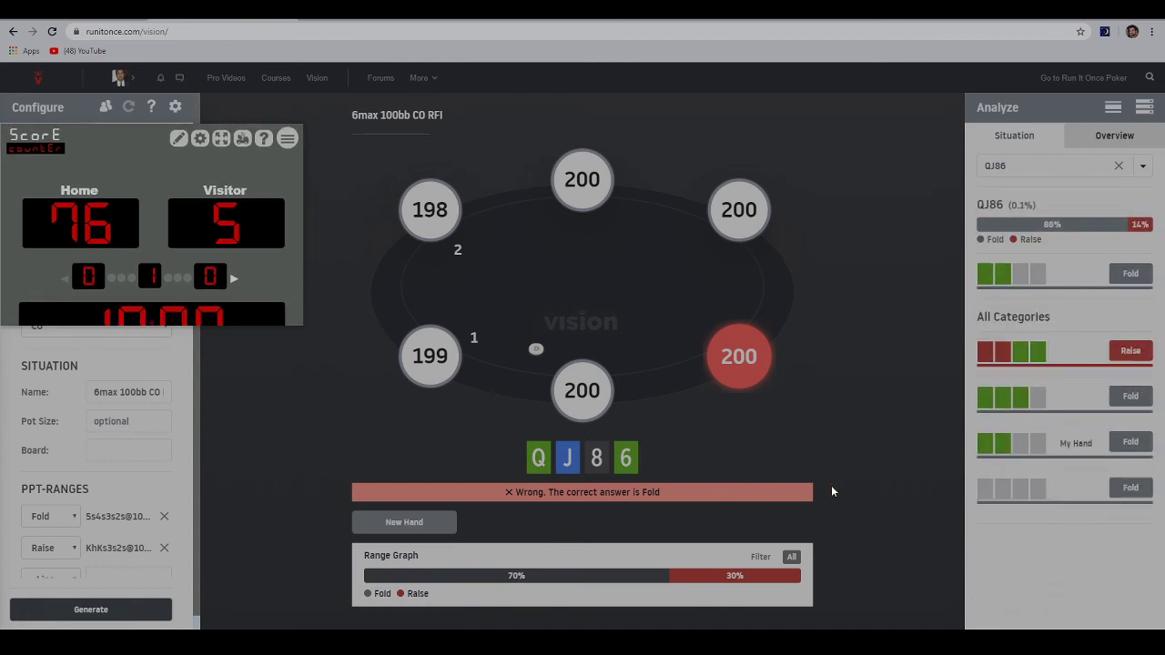
{"action": "left_click", "coordinate": [445, 533]}
{"action": "left_click", "coordinate": [424, 537]}
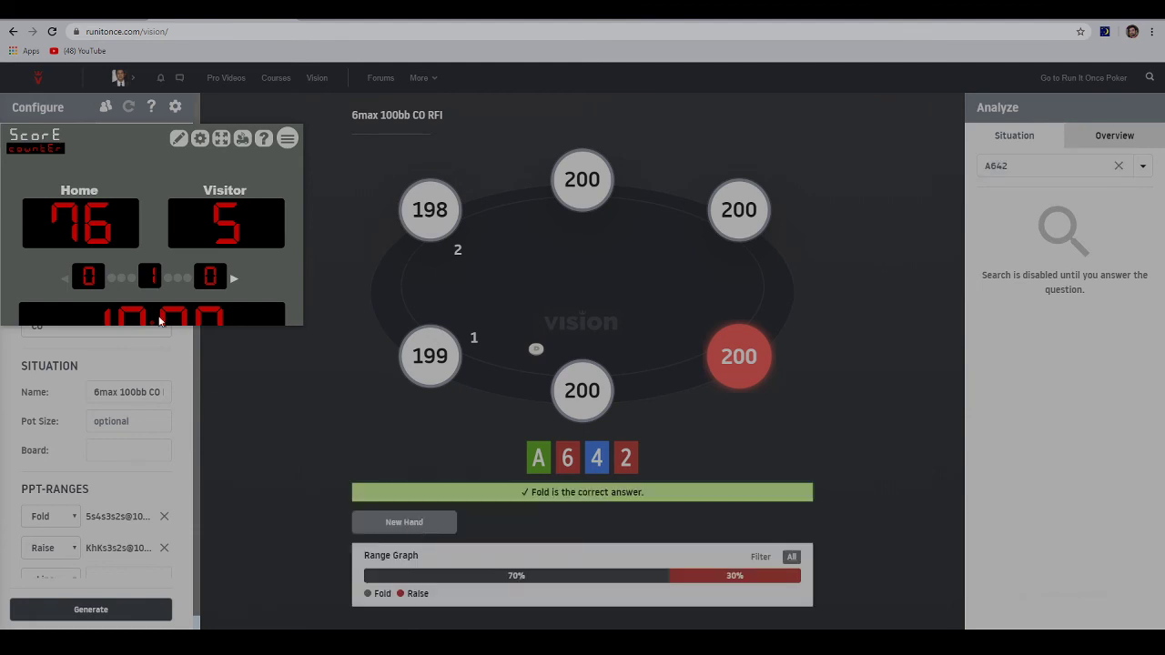
{"action": "left_click", "coordinate": [112, 239]}
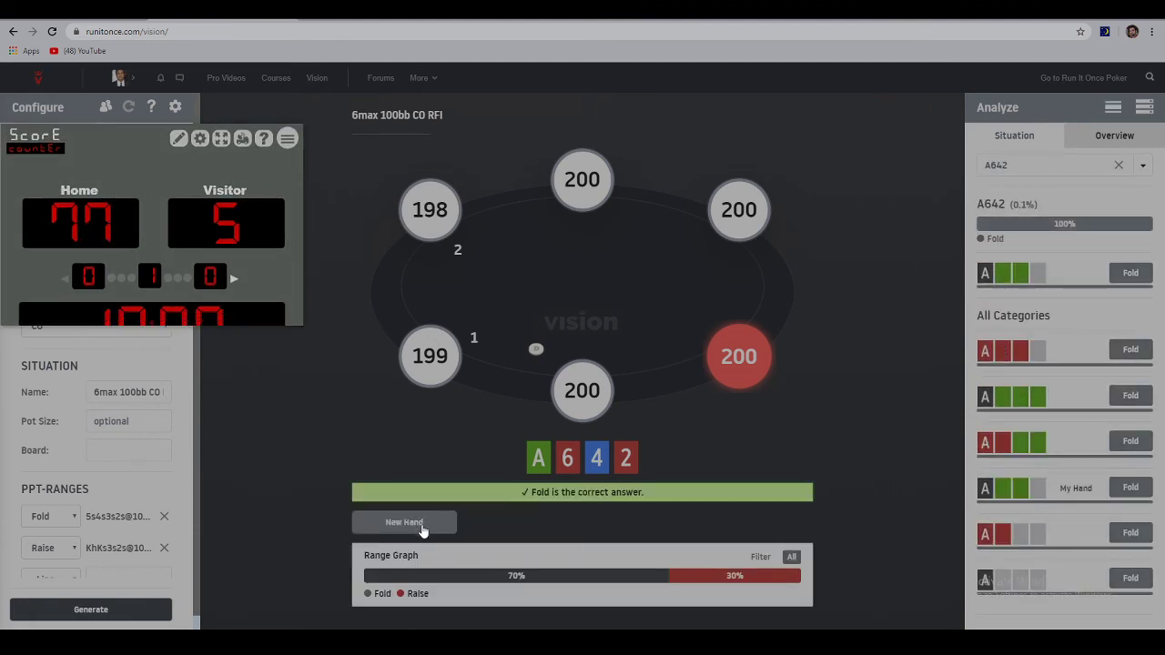
Step: Deal two more hands, fold the first and raise AQ77, adding one point to the Home score for each
{"action": "left_click", "coordinate": [422, 531]}
{"action": "left_click", "coordinate": [417, 536]}
{"action": "left_click", "coordinate": [78, 231]}
{"action": "left_click", "coordinate": [405, 523]}
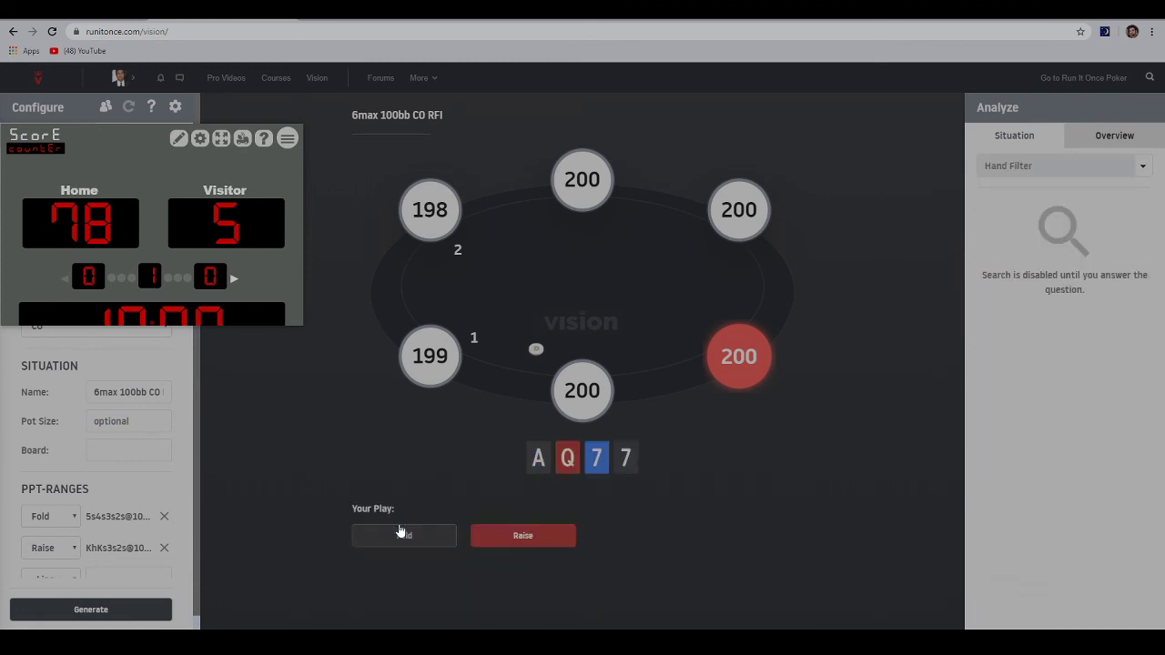
{"action": "left_click", "coordinate": [544, 539]}
{"action": "left_click", "coordinate": [55, 236]}
Step: Deal two more hands and fold both AKJ2 and 7752, adding one point to the Home score for each
{"action": "left_click", "coordinate": [416, 519]}
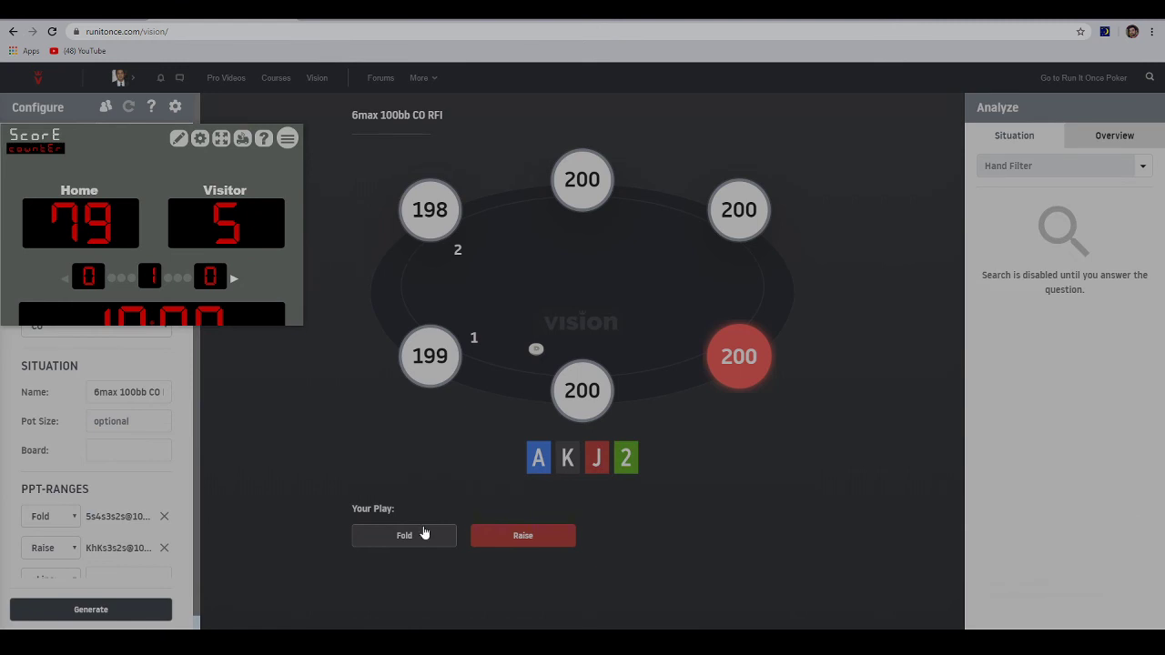
{"action": "left_click", "coordinate": [404, 536]}
{"action": "left_click", "coordinate": [80, 243]}
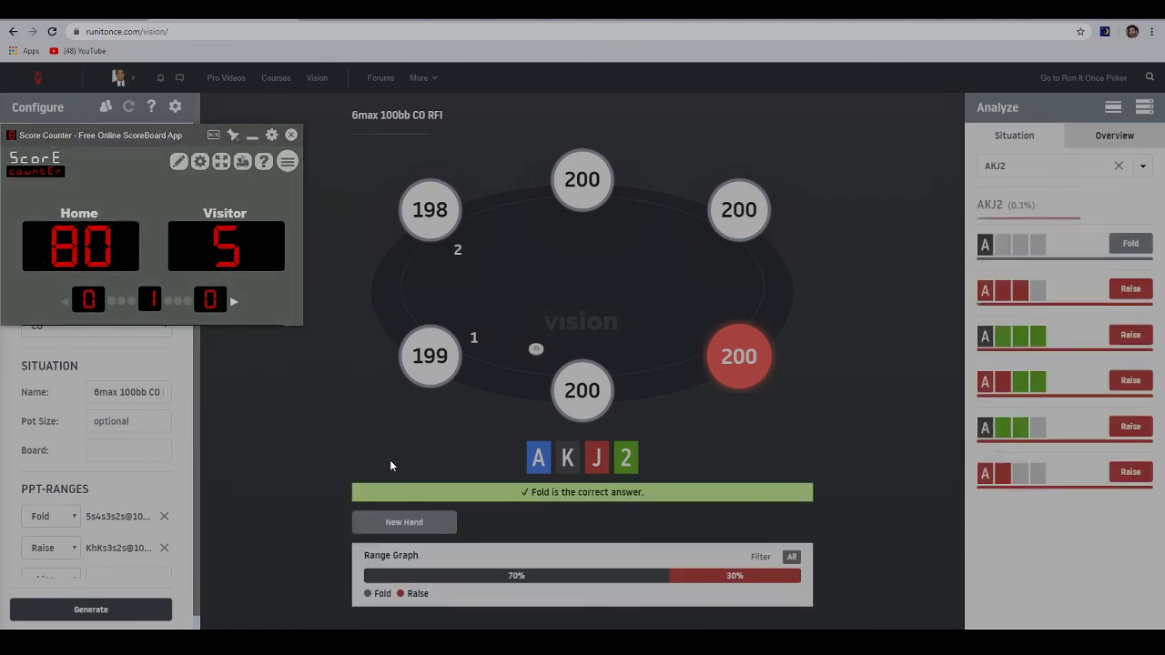
{"action": "left_click", "coordinate": [422, 521]}
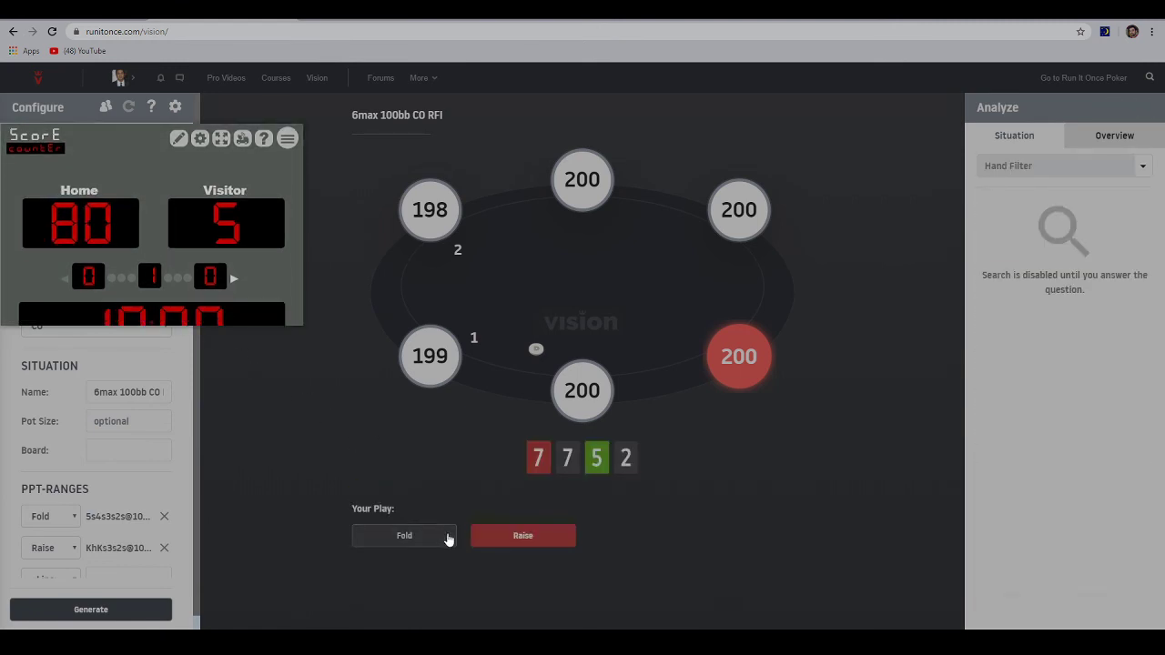
{"action": "left_click", "coordinate": [428, 540]}
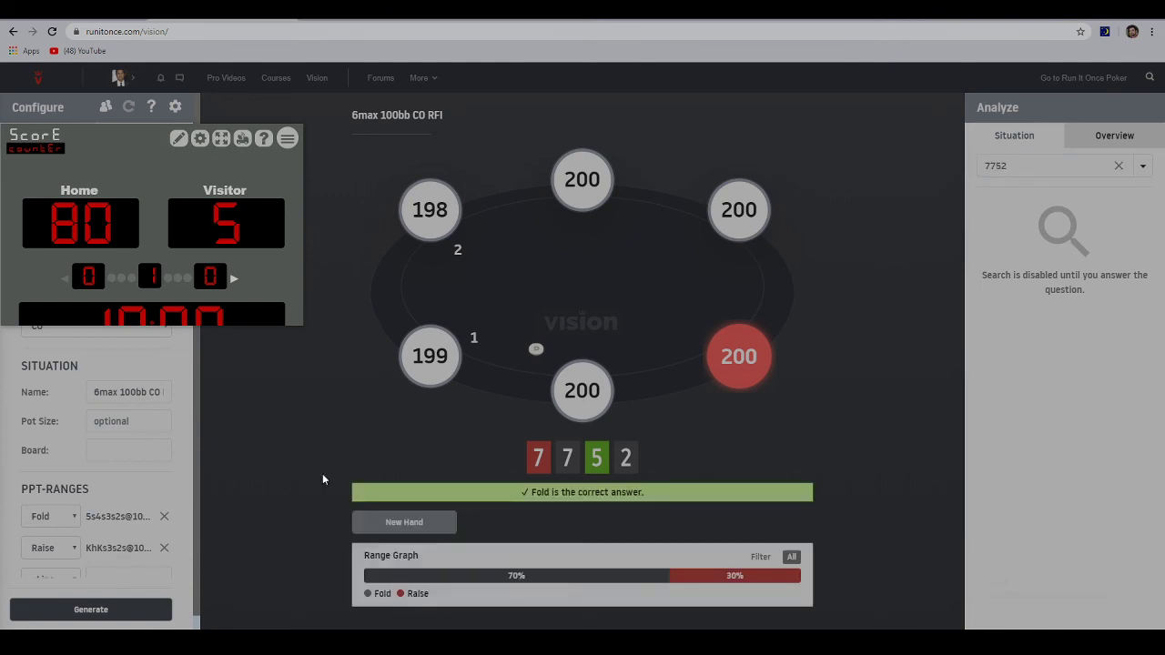
{"action": "left_click", "coordinate": [109, 233]}
Step: Deal two more hands, fold J732 and raise QQT6, adding one point to the Home score for each
{"action": "left_click", "coordinate": [399, 522]}
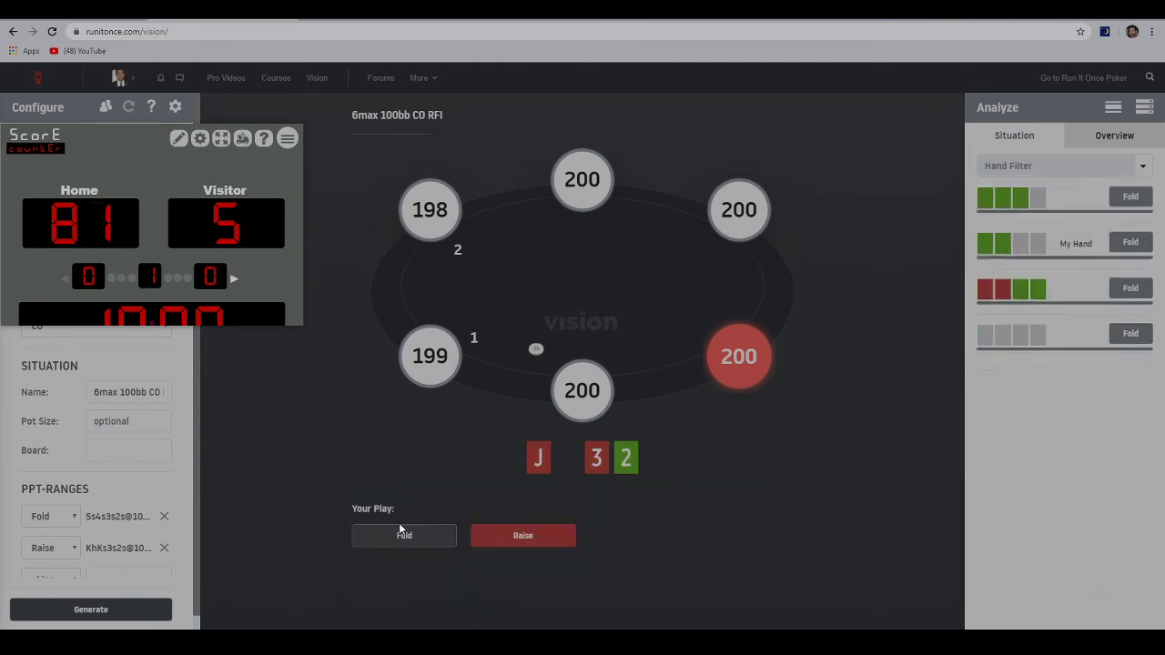
{"action": "left_click", "coordinate": [409, 538]}
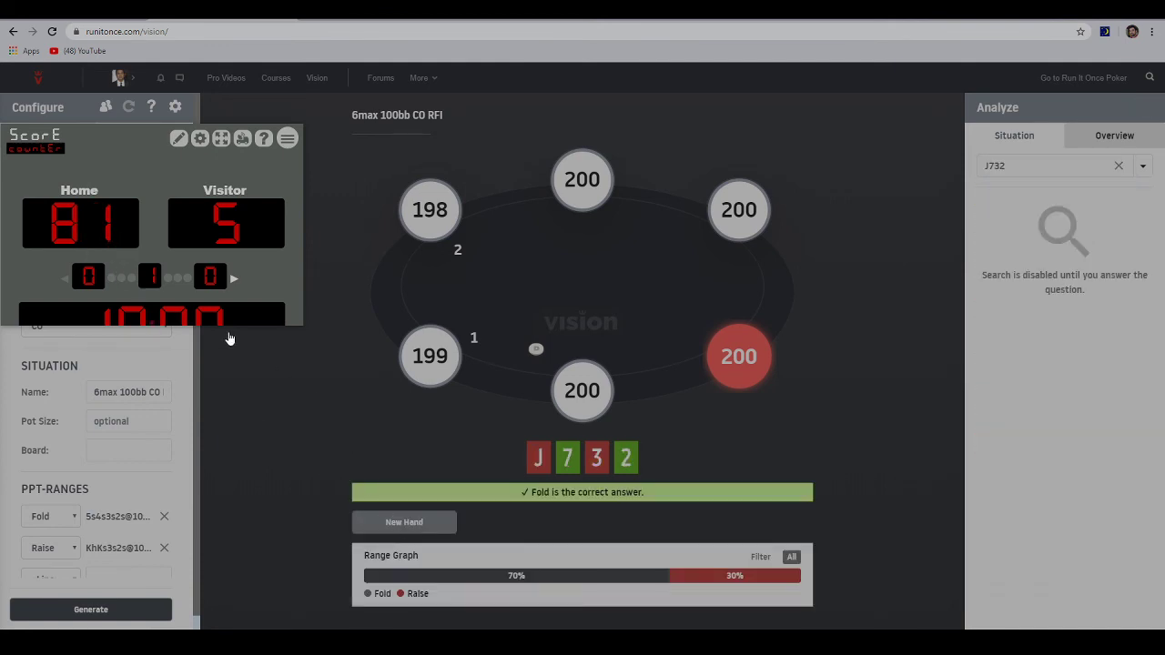
{"action": "left_click", "coordinate": [69, 238]}
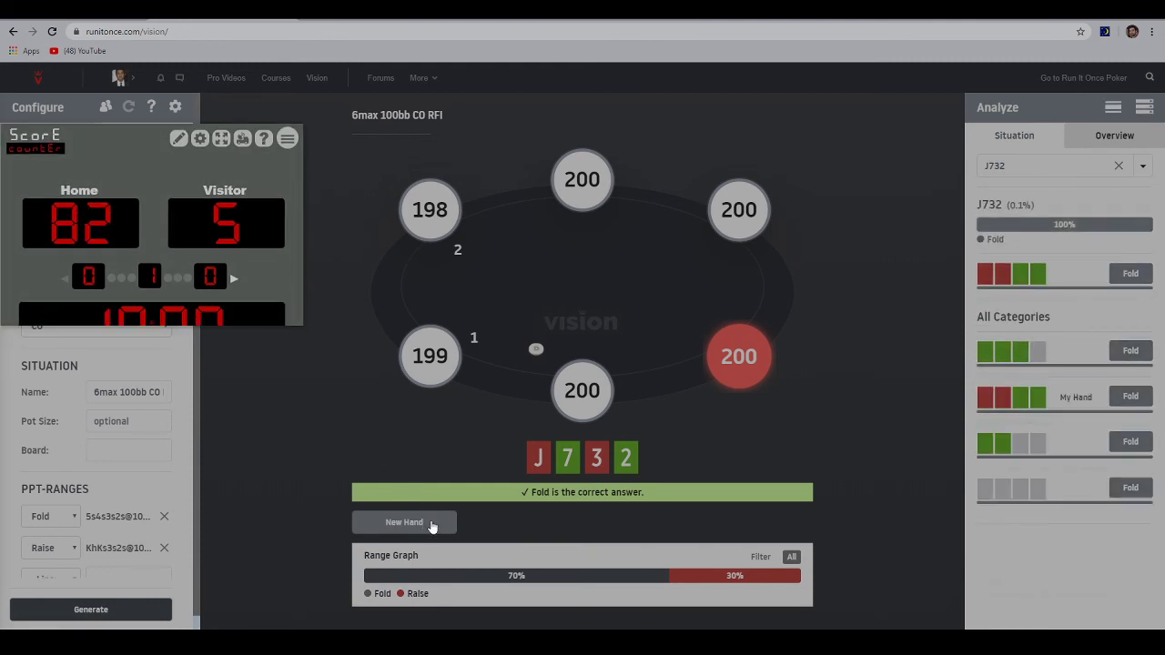
{"action": "left_click", "coordinate": [432, 520]}
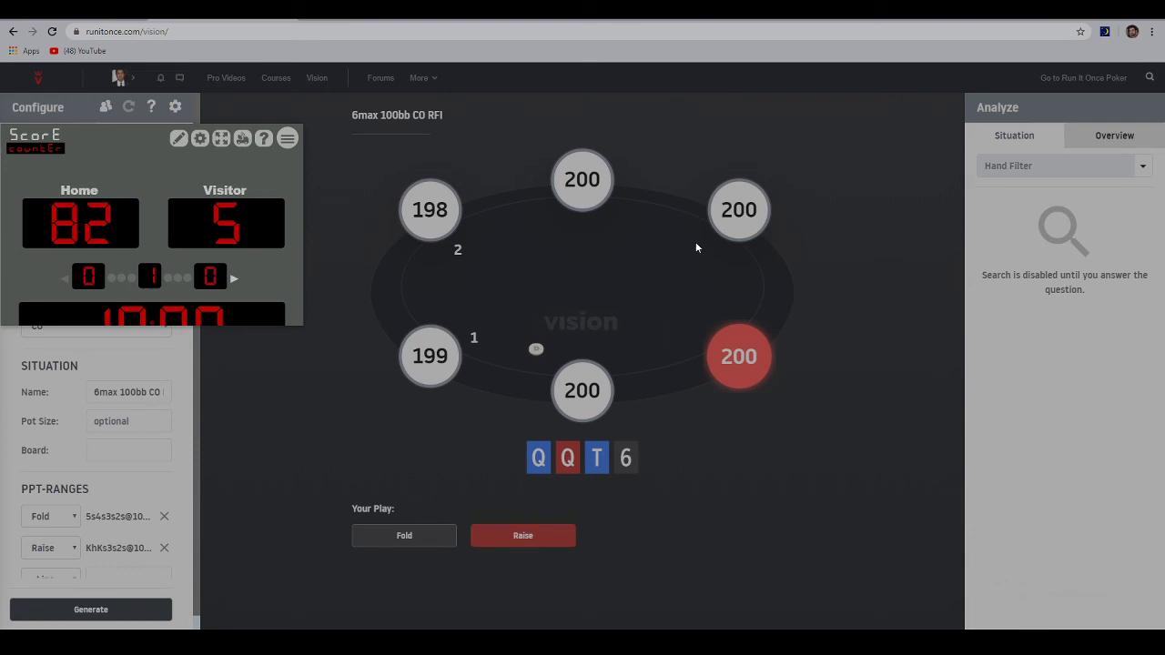
{"action": "left_click", "coordinate": [524, 544]}
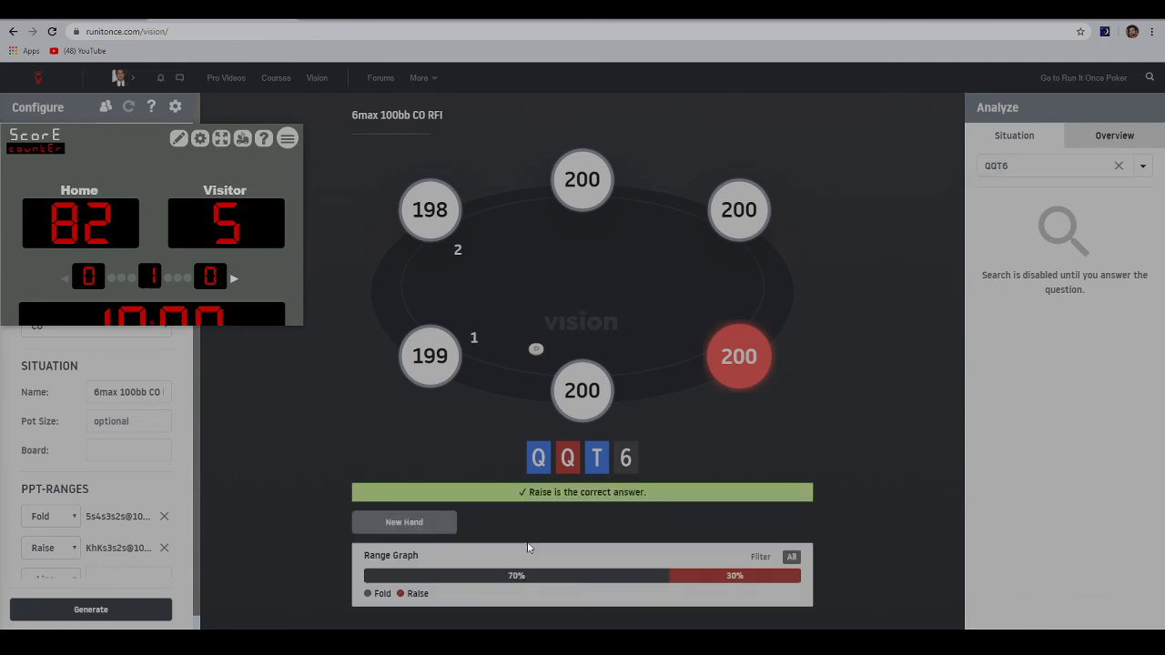
Step: Deal two more hands, raise TT86 and fold 9854, adding one Visitor point for TT86 and one Home point for 9854
{"action": "left_click", "coordinate": [405, 525]}
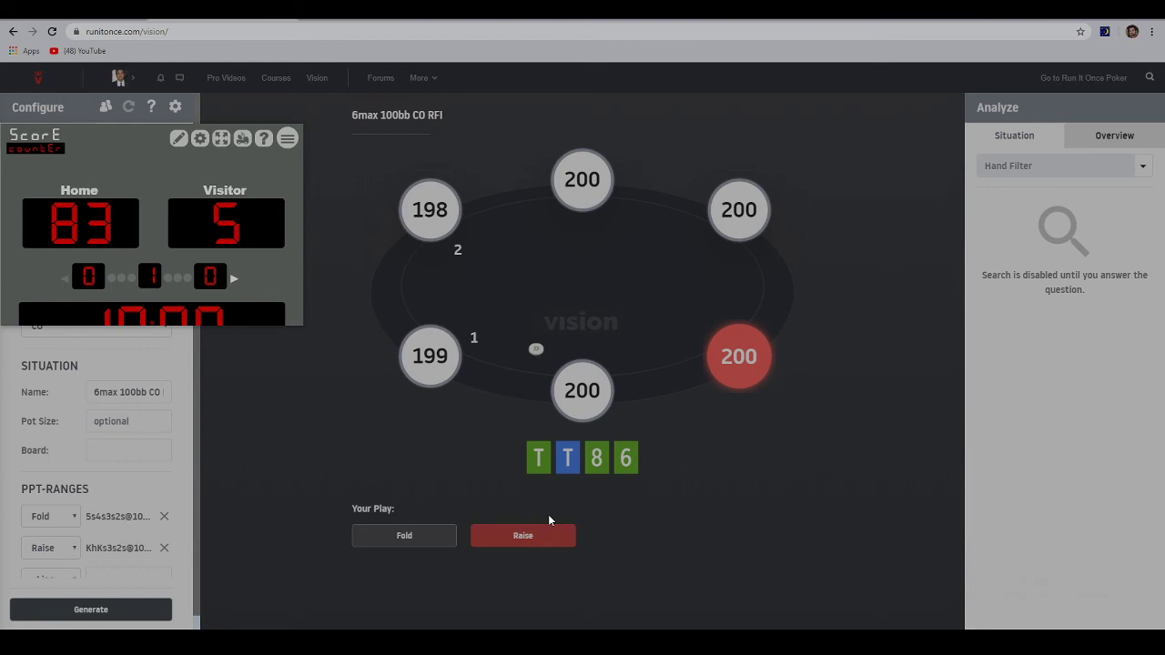
{"action": "left_click", "coordinate": [536, 541]}
{"action": "left_click", "coordinate": [215, 238]}
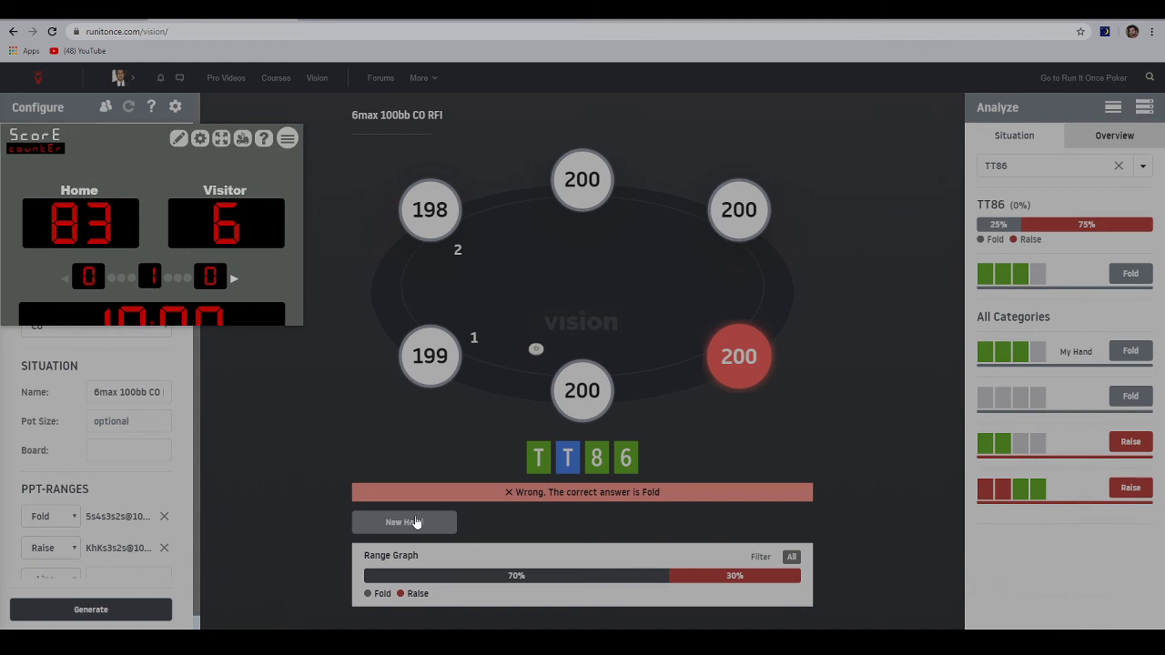
{"action": "left_click", "coordinate": [415, 522]}
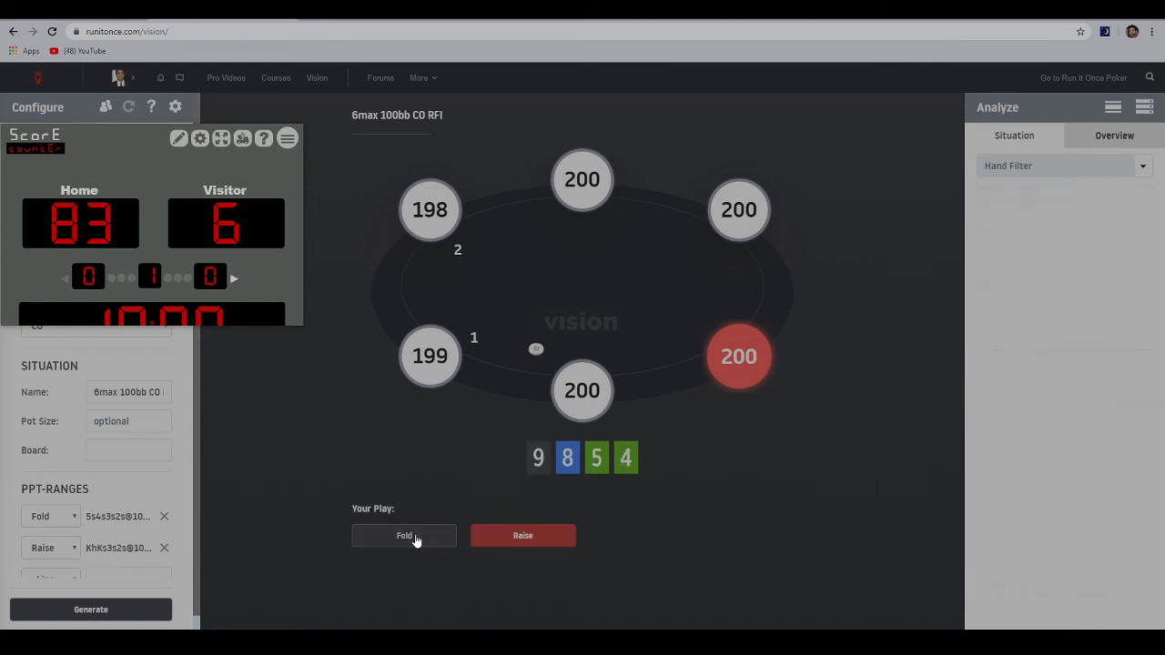
{"action": "left_click", "coordinate": [428, 540]}
{"action": "left_click", "coordinate": [122, 273]}
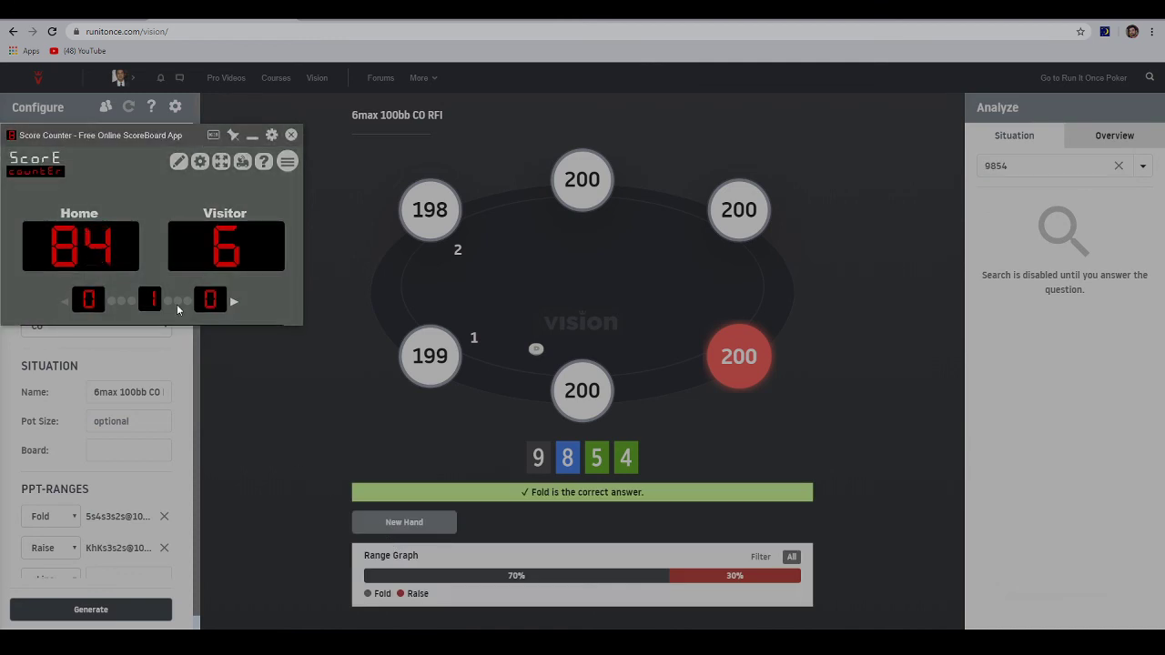
Step: Deal two more hands, fold AQ43 and raise QJ97, adding one point to the Home score for each
{"action": "left_click", "coordinate": [415, 522]}
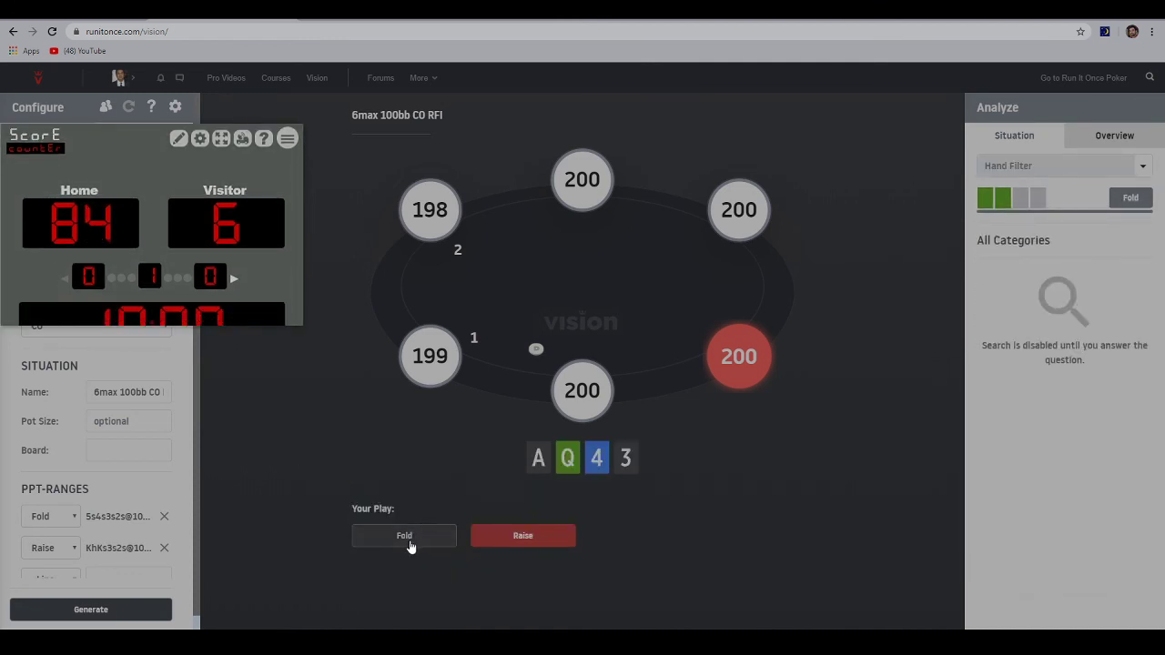
{"action": "left_click", "coordinate": [410, 544]}
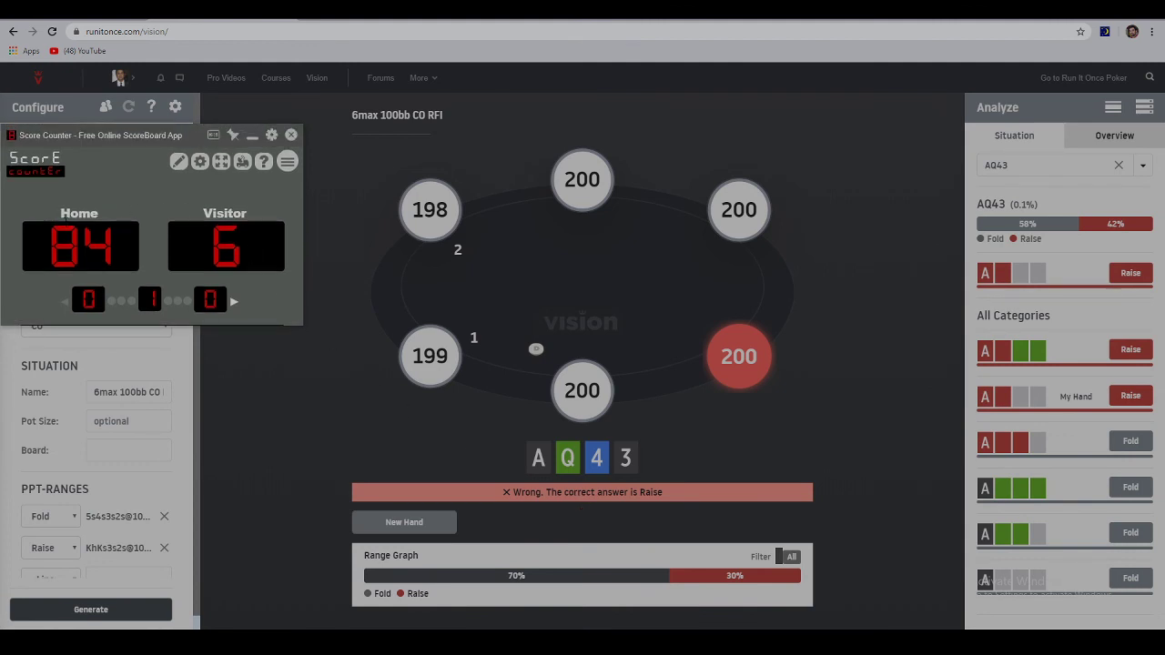
{"action": "left_click", "coordinate": [85, 221]}
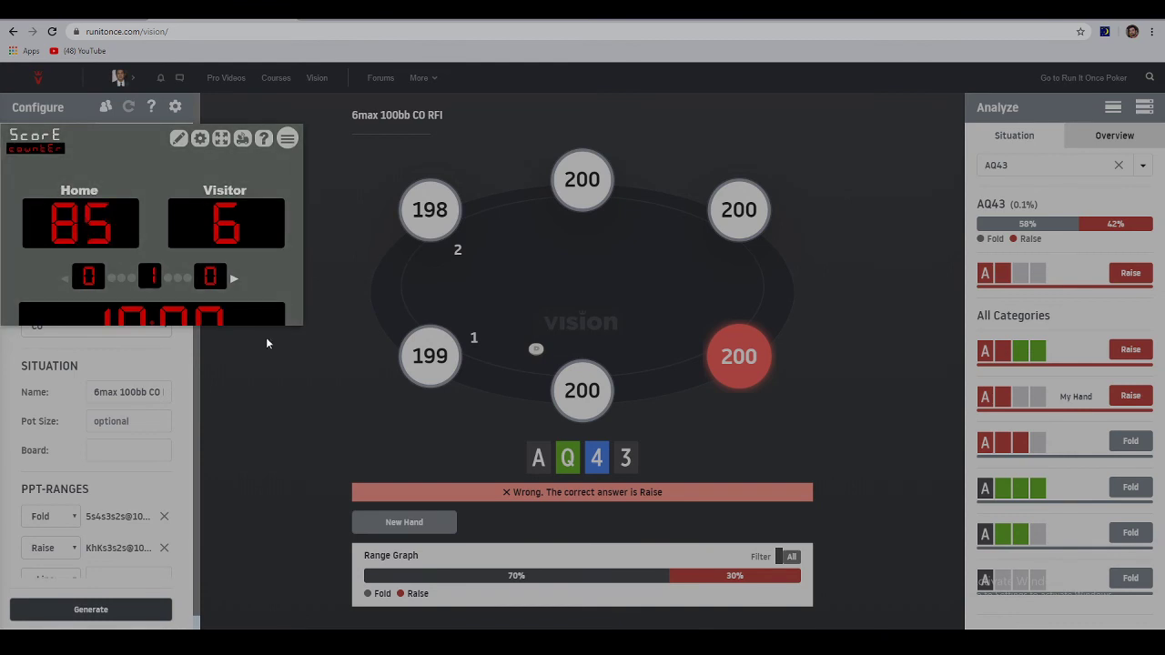
{"action": "left_click", "coordinate": [428, 521]}
{"action": "left_click", "coordinate": [548, 536]}
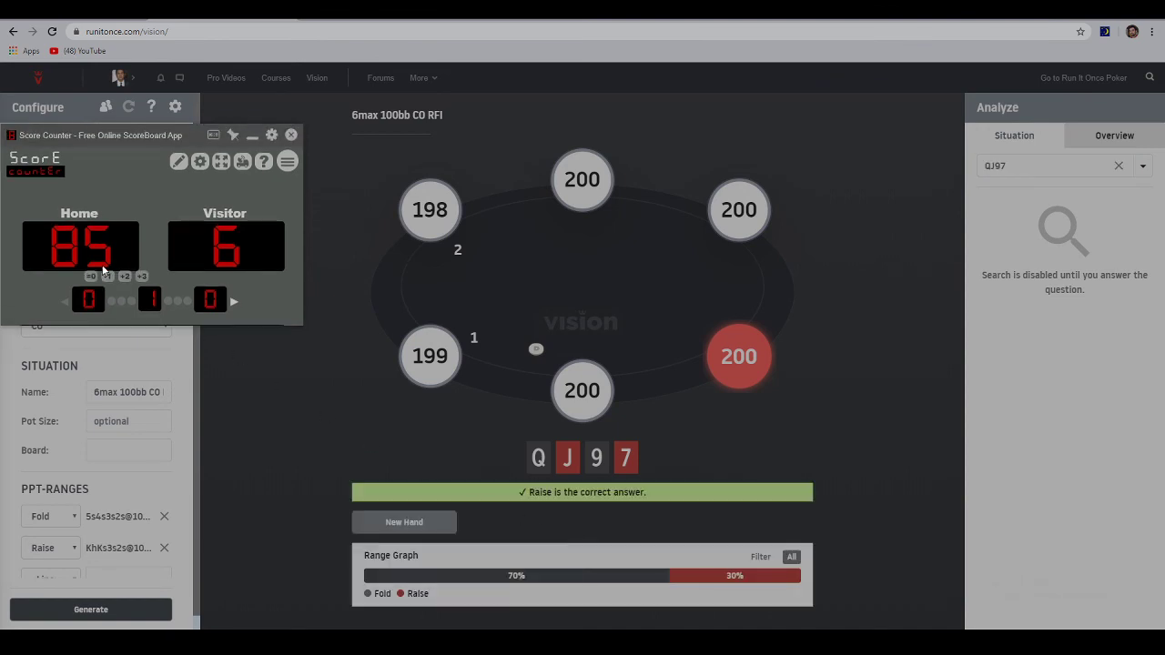
{"action": "left_click", "coordinate": [97, 239]}
Step: Deal two more hands, fold J742 and raise A665, adding one point to the Home score for each
{"action": "left_click", "coordinate": [392, 526]}
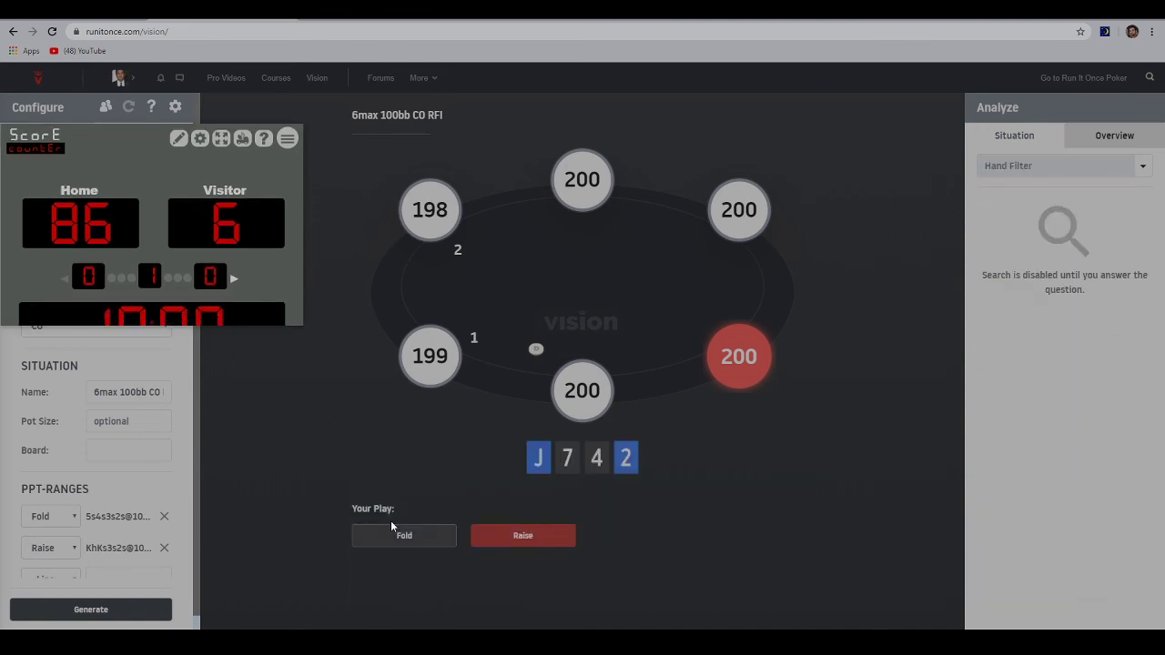
{"action": "left_click", "coordinate": [390, 548]}
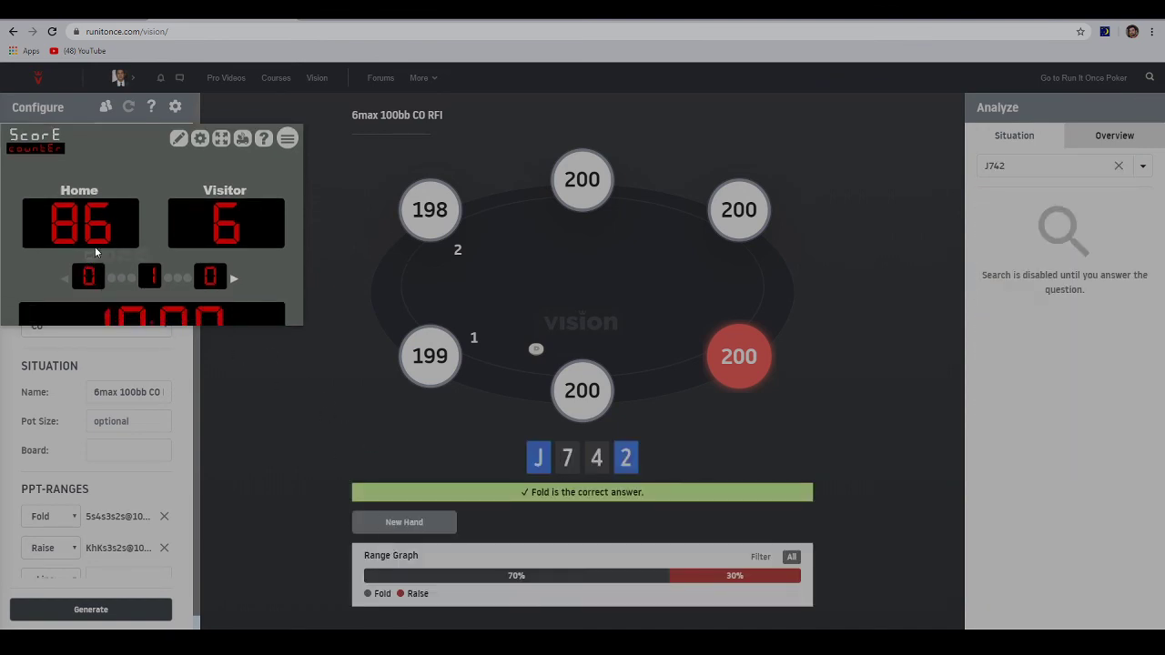
{"action": "left_click", "coordinate": [96, 219]}
{"action": "left_click", "coordinate": [401, 525]}
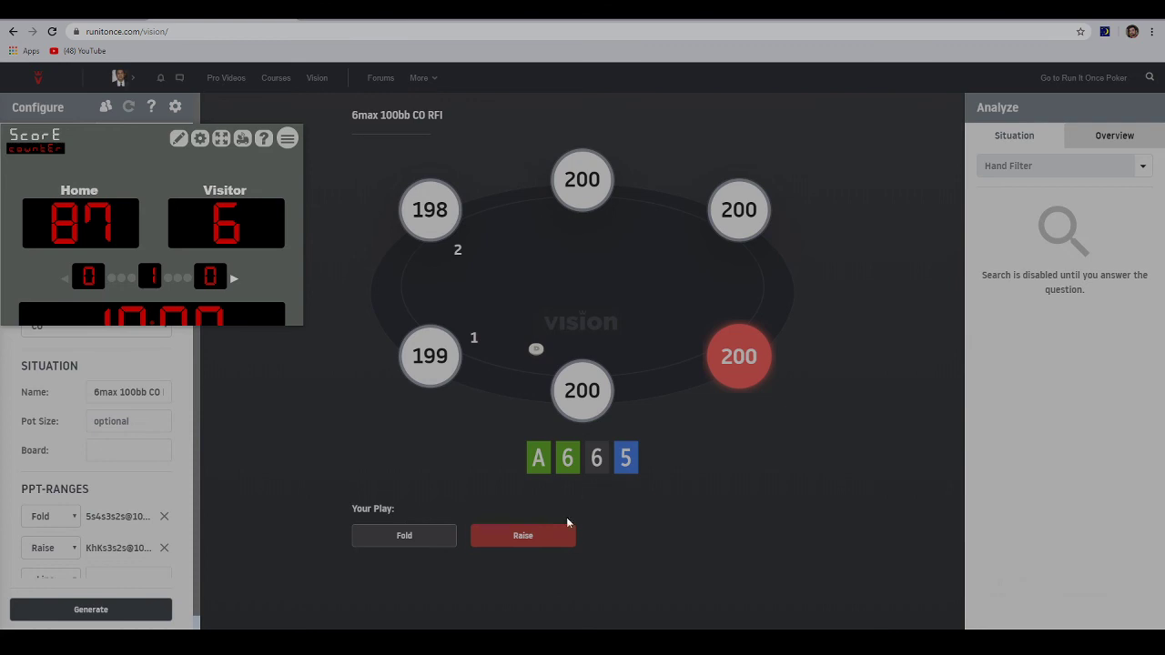
{"action": "left_click", "coordinate": [536, 541]}
{"action": "left_click", "coordinate": [97, 223]}
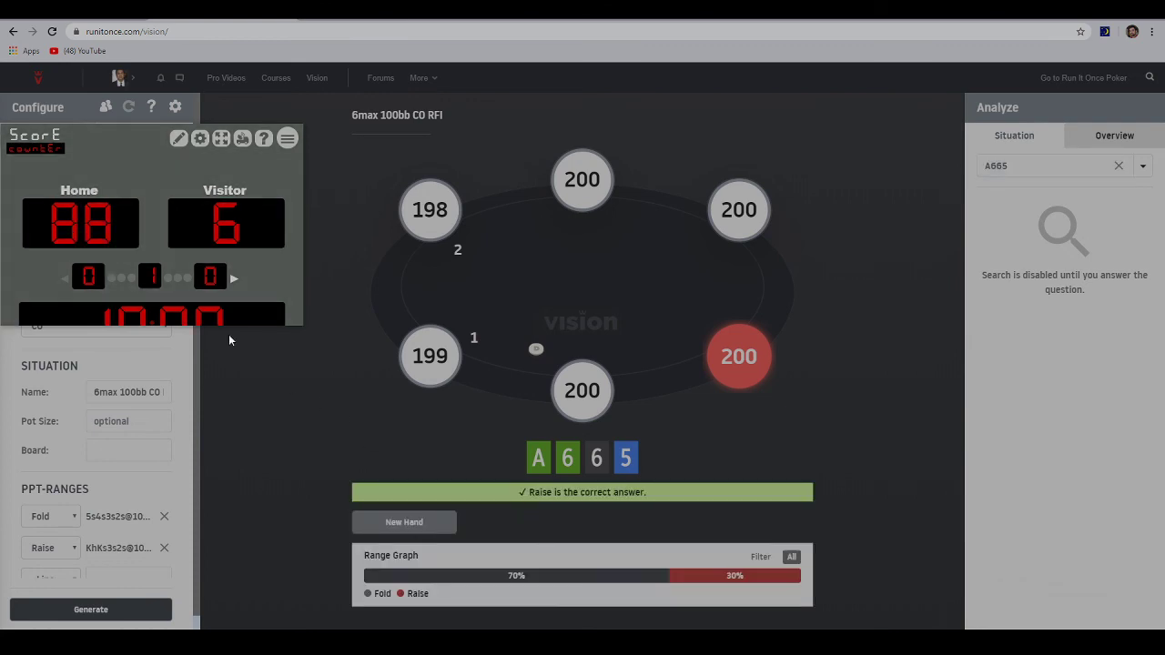
Step: Deal two more hands and fold both KT33 and QTT5, adding one Home point for each, and expand the category containing the QTT5 hand
{"action": "left_click", "coordinate": [434, 526]}
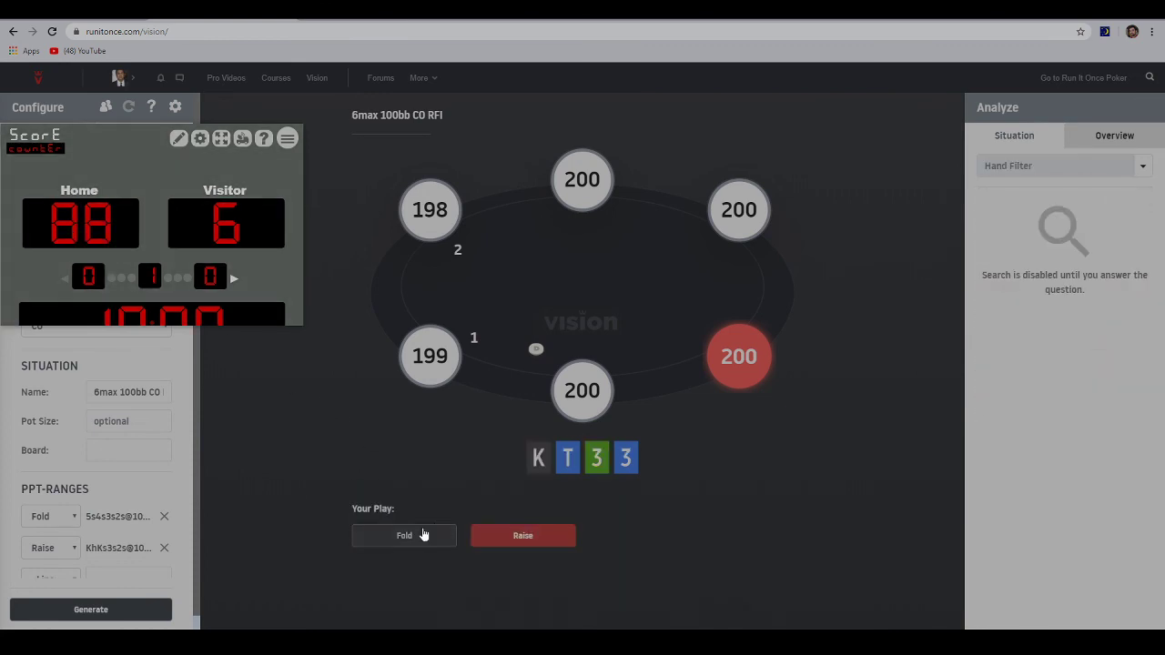
{"action": "left_click", "coordinate": [434, 526]}
{"action": "left_click", "coordinate": [103, 253]}
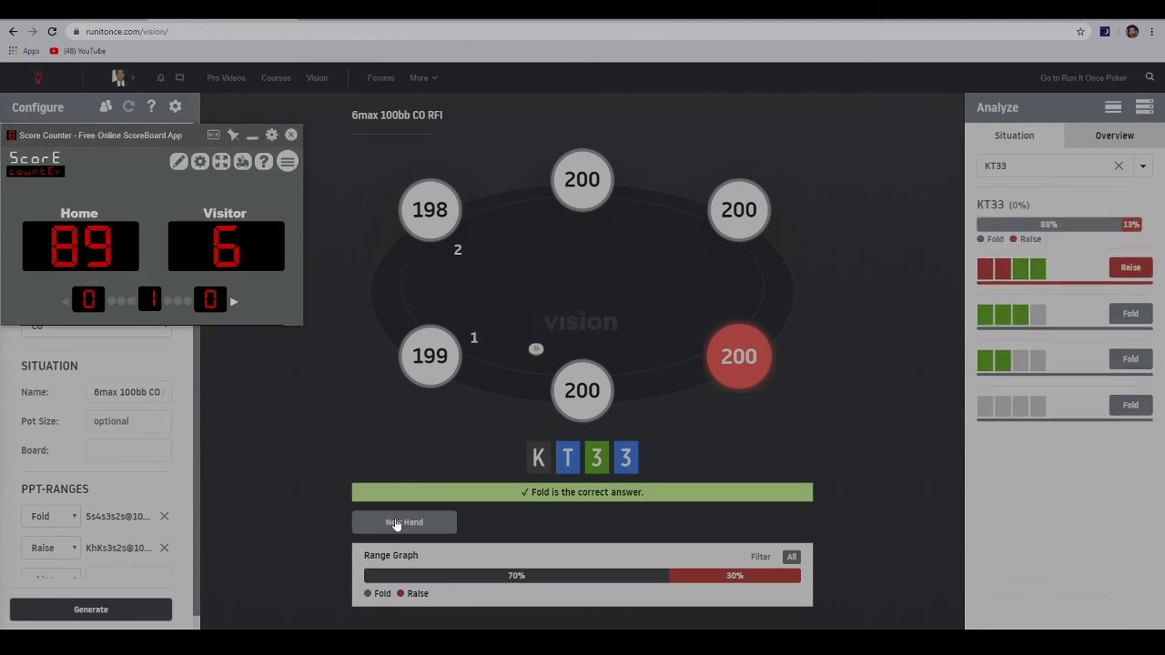
{"action": "left_click", "coordinate": [406, 525]}
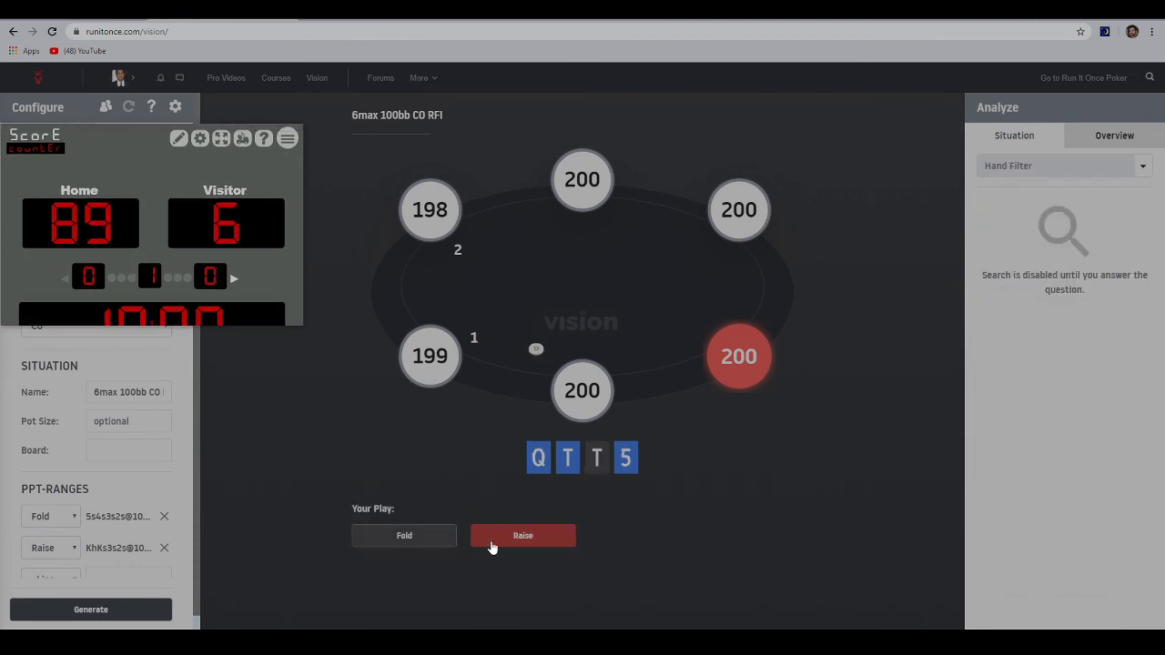
{"action": "left_click", "coordinate": [450, 536]}
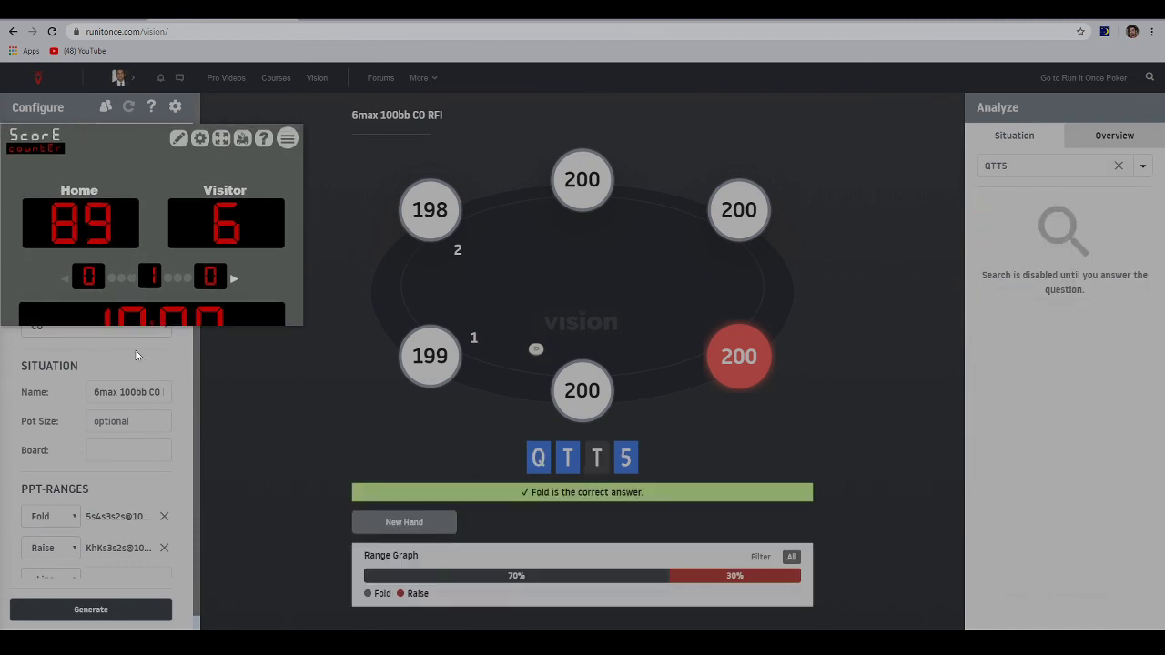
{"action": "left_click", "coordinate": [137, 256]}
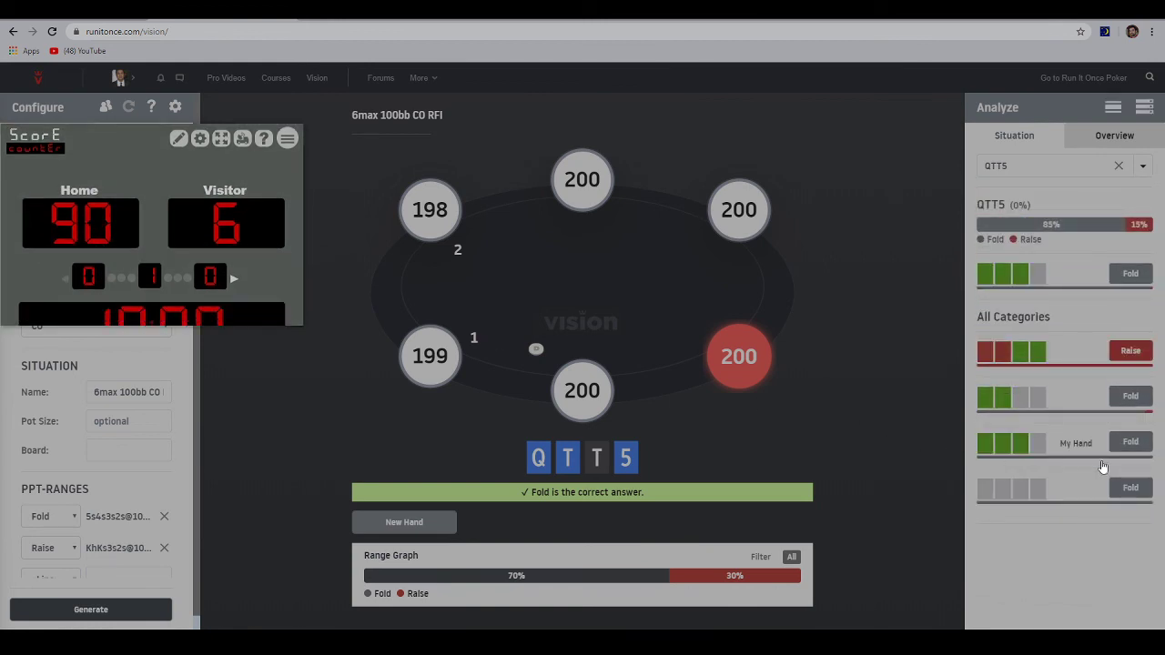
{"action": "left_click", "coordinate": [1072, 440]}
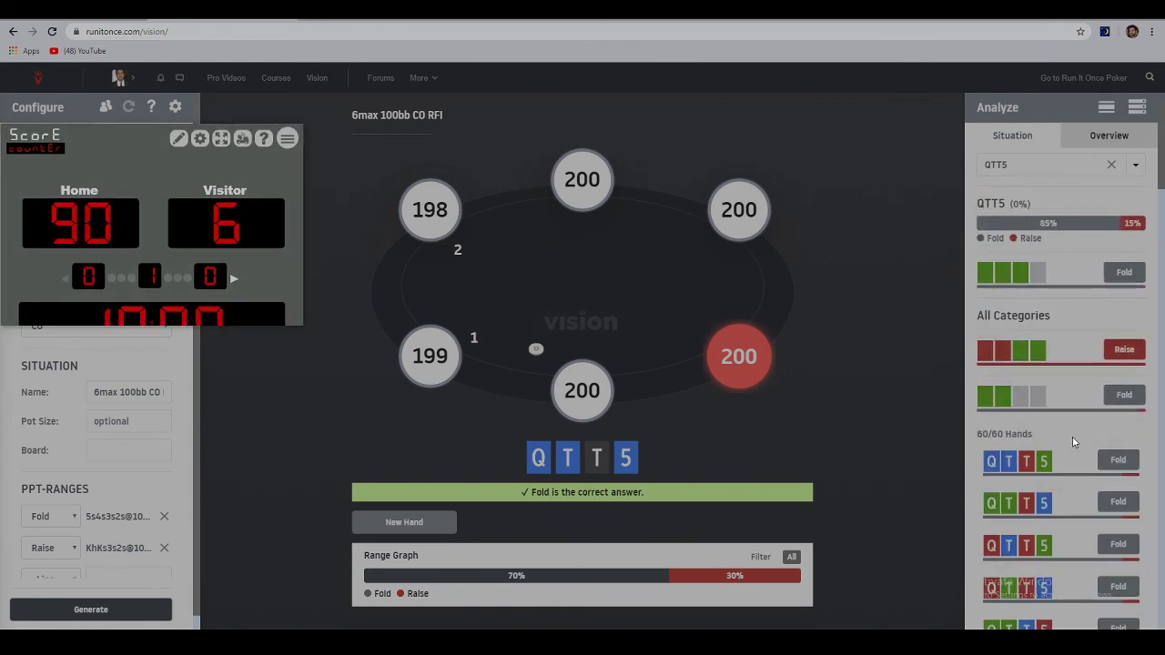
Step: Deal two more hands, fold 9942 and raise QJJ5, adding one point to the Home score for each
{"action": "left_click", "coordinate": [423, 527]}
{"action": "left_click", "coordinate": [403, 526]}
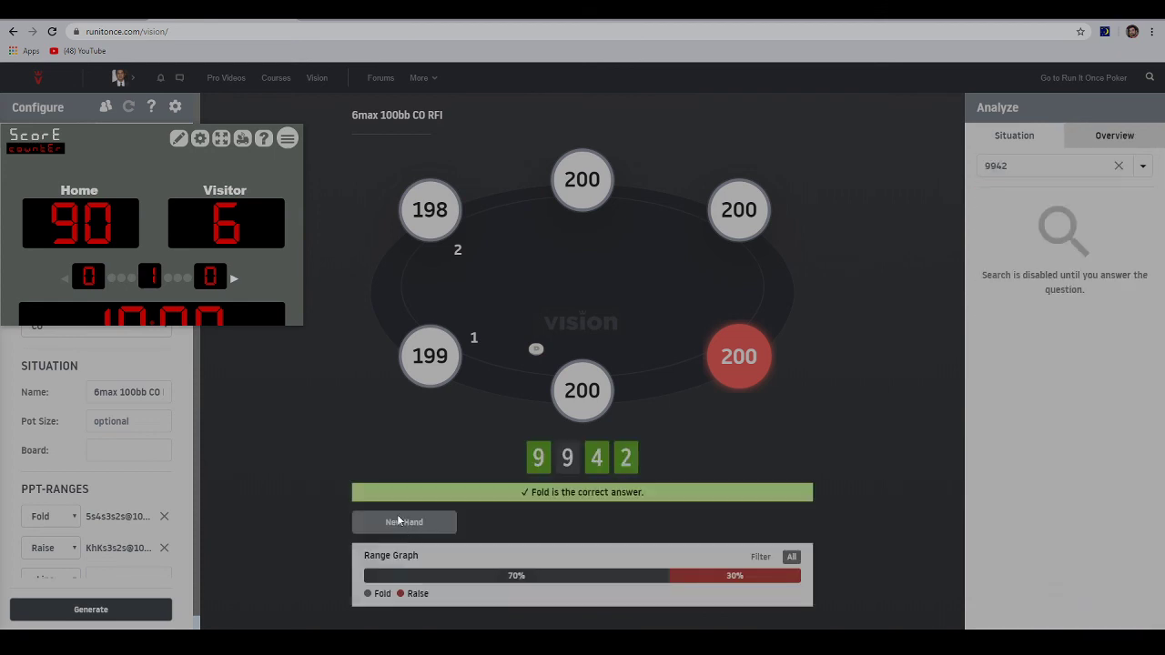
{"action": "left_click", "coordinate": [82, 223]}
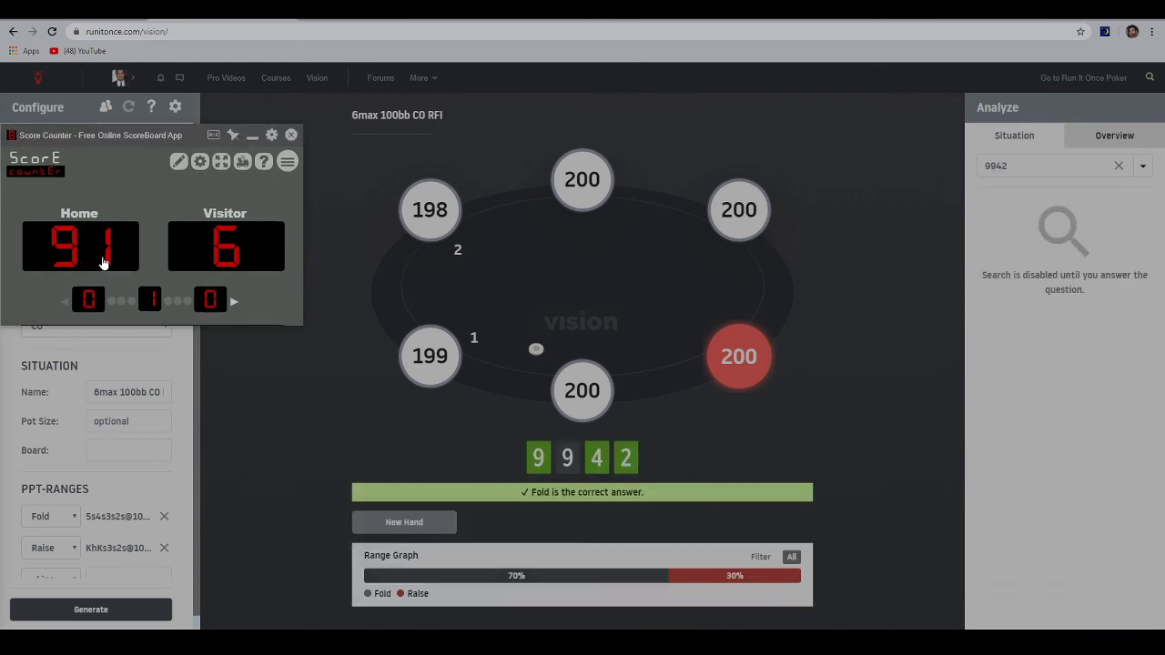
{"action": "left_click", "coordinate": [422, 535]}
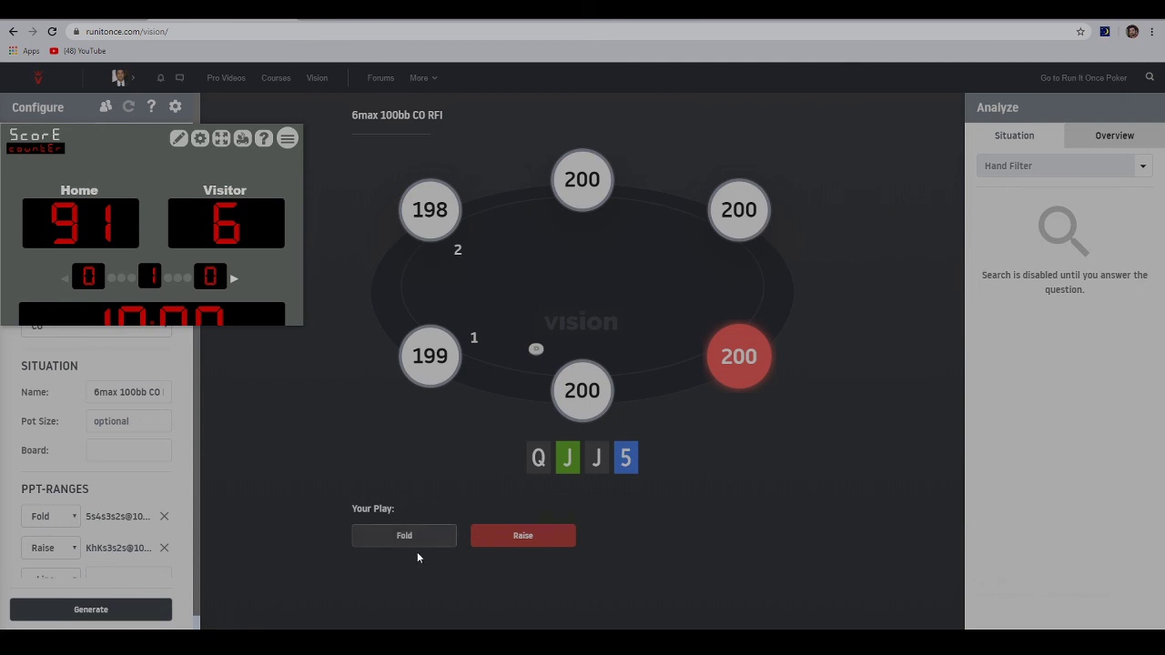
{"action": "left_click", "coordinate": [502, 541]}
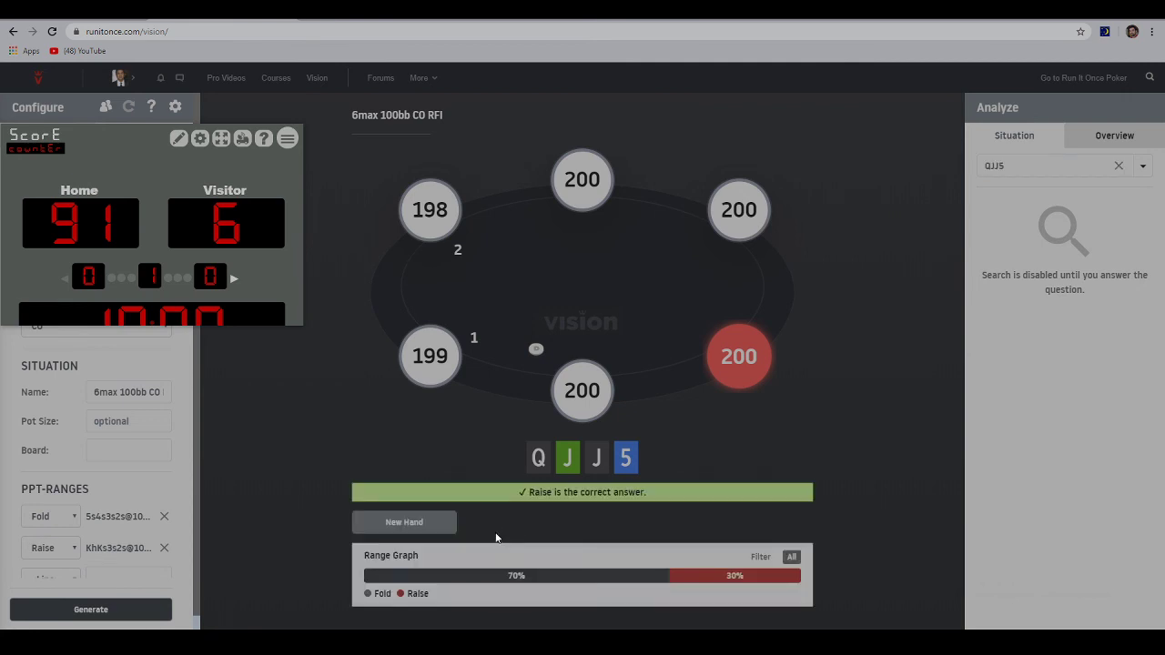
{"action": "left_click", "coordinate": [115, 246]}
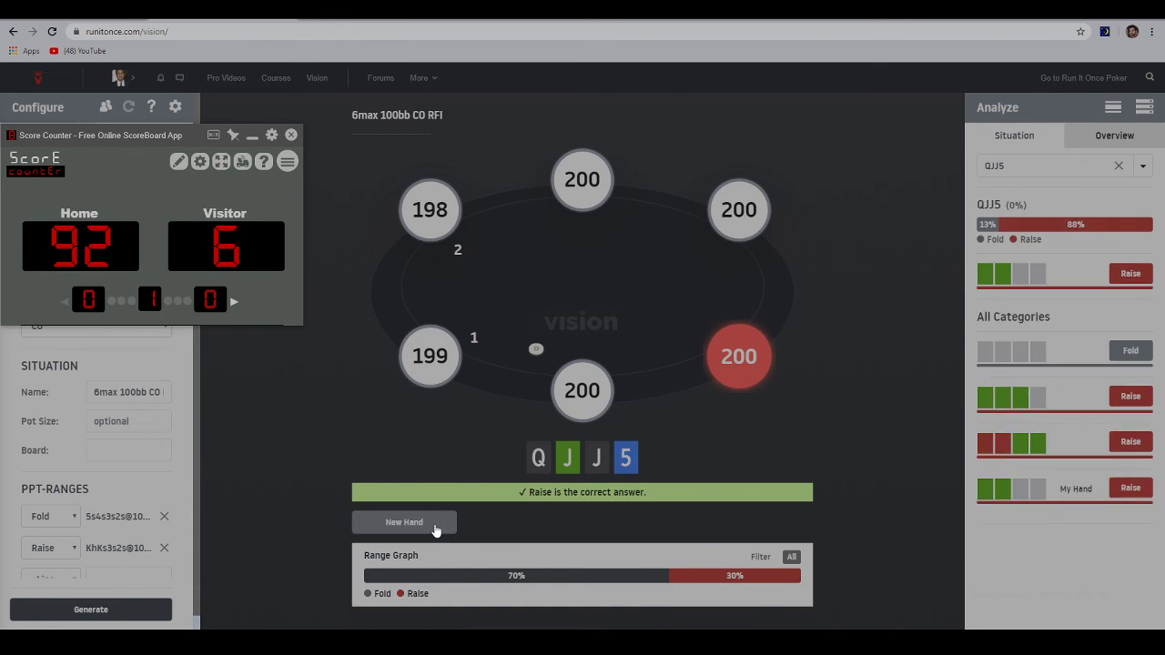
Step: Deal two more hands, raise AA43 and fold Q632, adding one point to the Home score for each
{"action": "left_click", "coordinate": [437, 528]}
{"action": "left_click", "coordinate": [521, 538]}
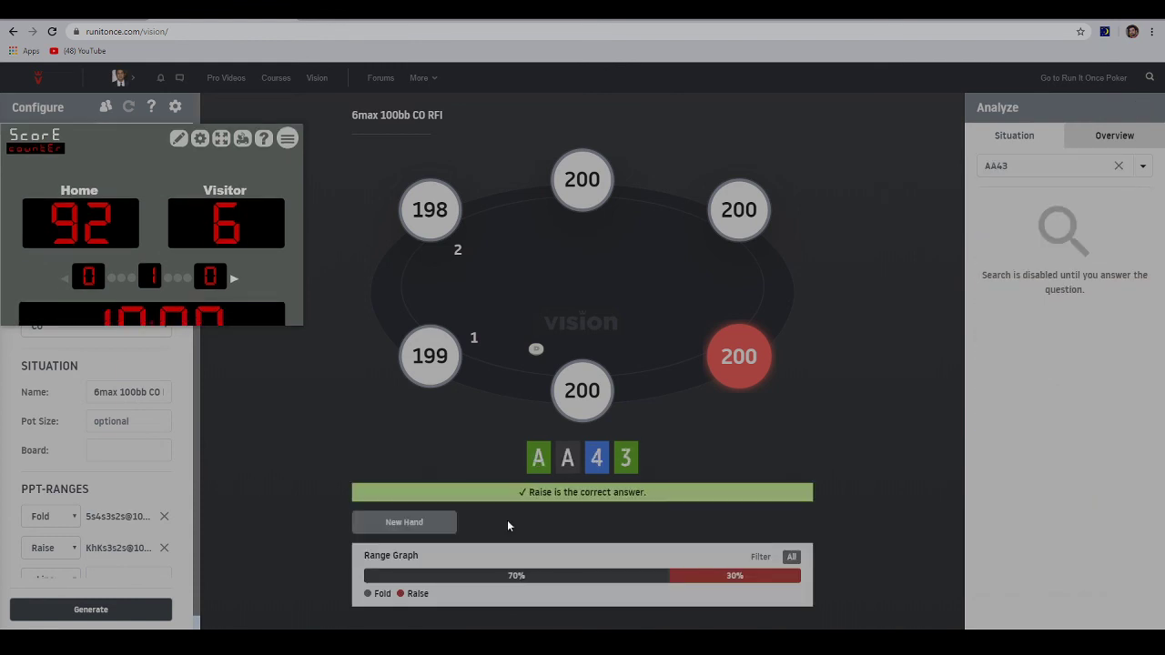
{"action": "left_click", "coordinate": [97, 253]}
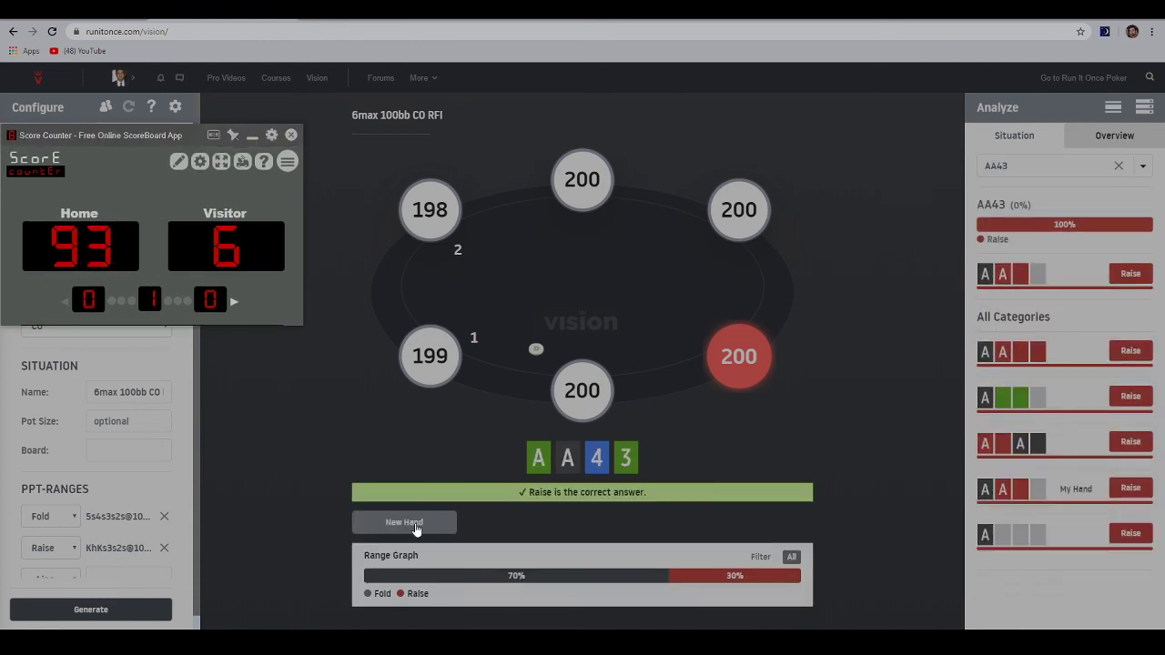
{"action": "left_click", "coordinate": [415, 524]}
{"action": "left_click", "coordinate": [391, 537]}
{"action": "mouse_move", "coordinate": [91, 253]}
{"action": "left_click", "coordinate": [94, 221]}
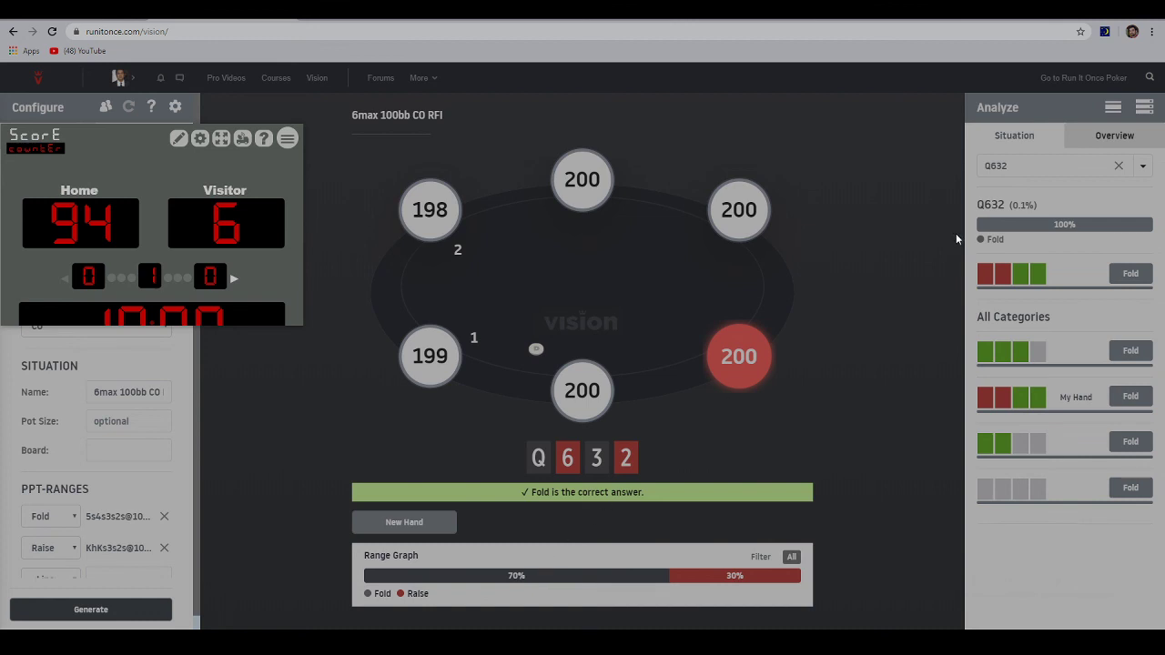
Step: Filter the situation analysis to AJT2 and examine the recommended play for each suit category
{"action": "double_click", "coordinate": [1040, 166]}
{"action": "type", "text": "AJT2"}
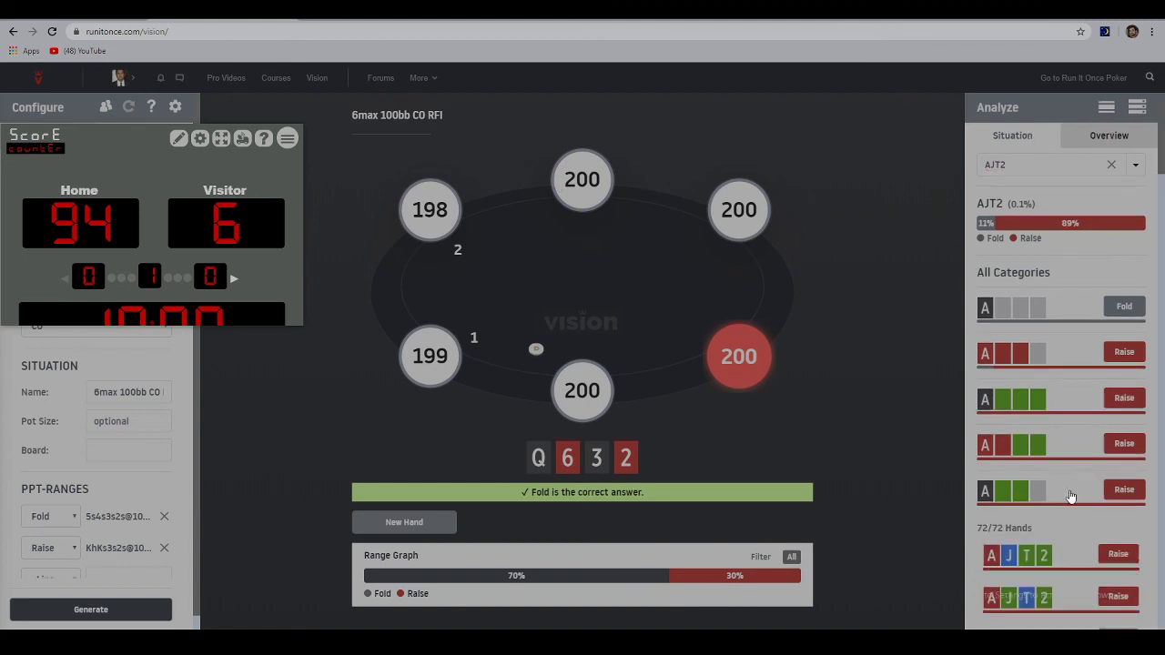
{"action": "scroll", "coordinate": [1047, 495], "scroll_direction": "down", "scroll_amount": 1}
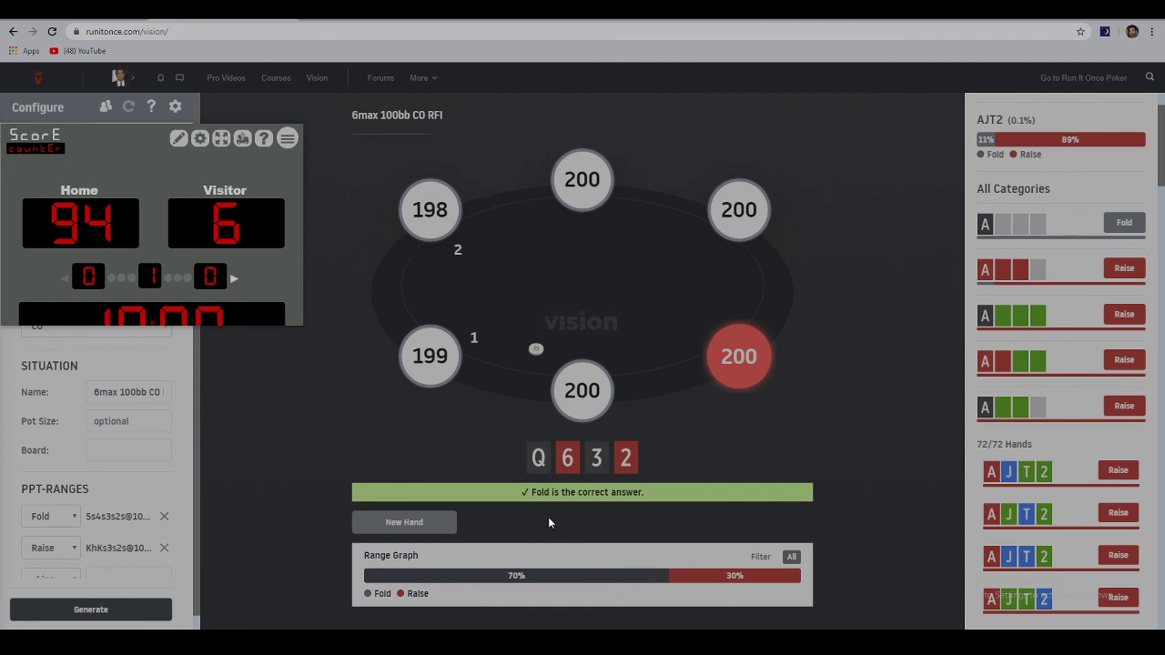
{"action": "mouse_move", "coordinate": [582, 642]}
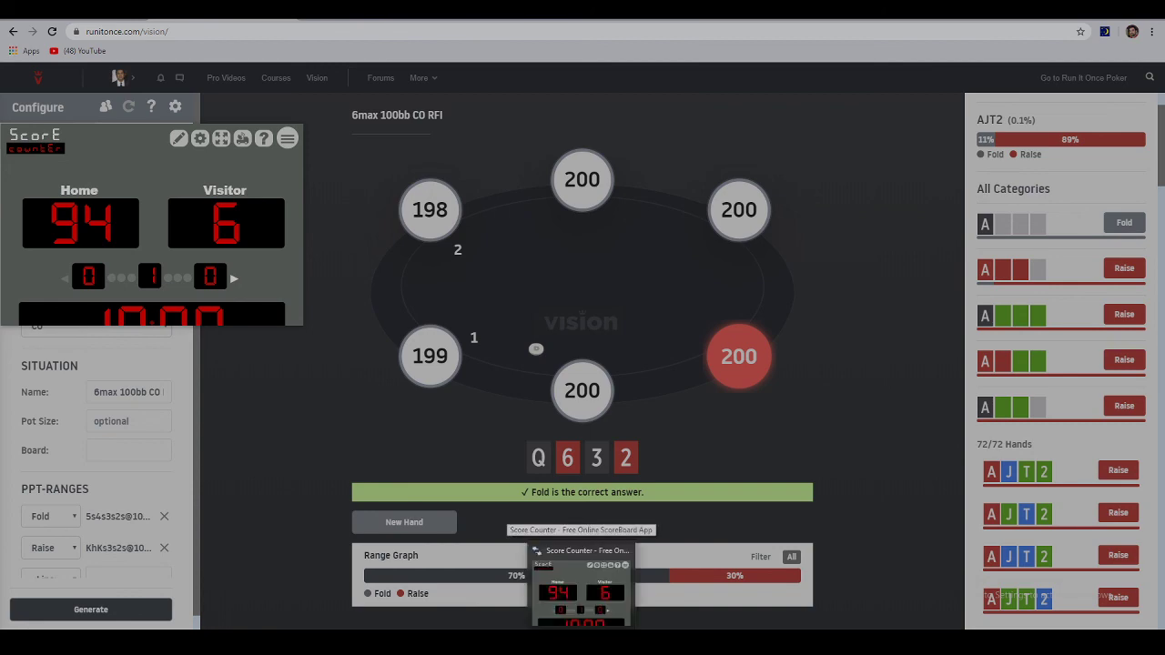
{"action": "left_click", "coordinate": [466, 587]}
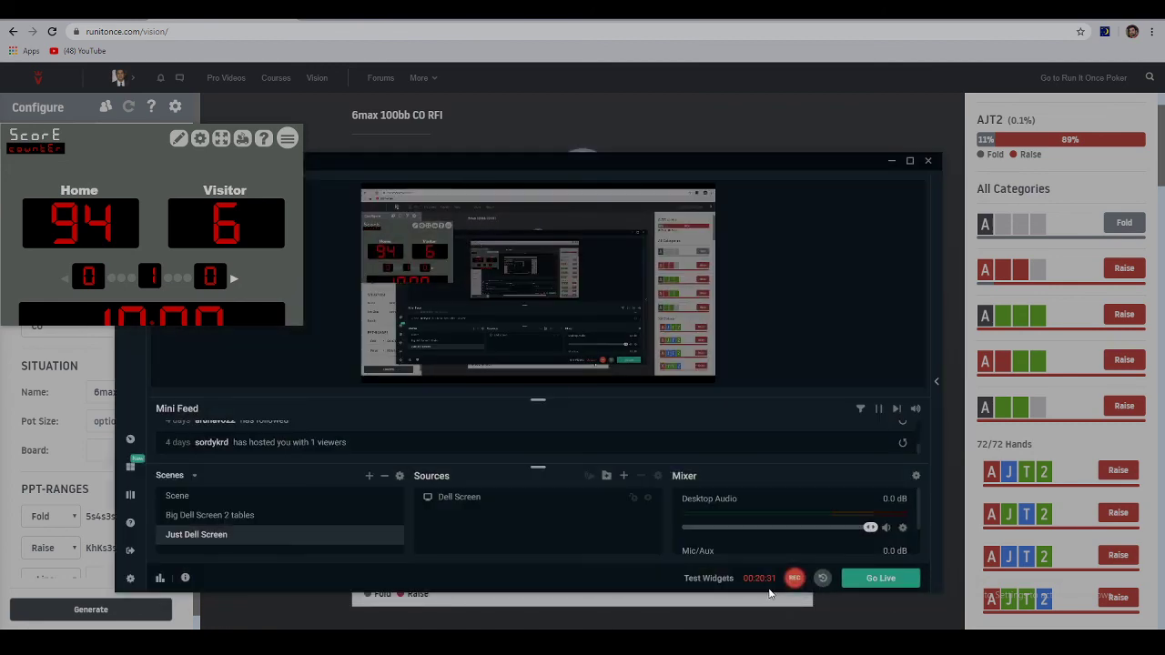